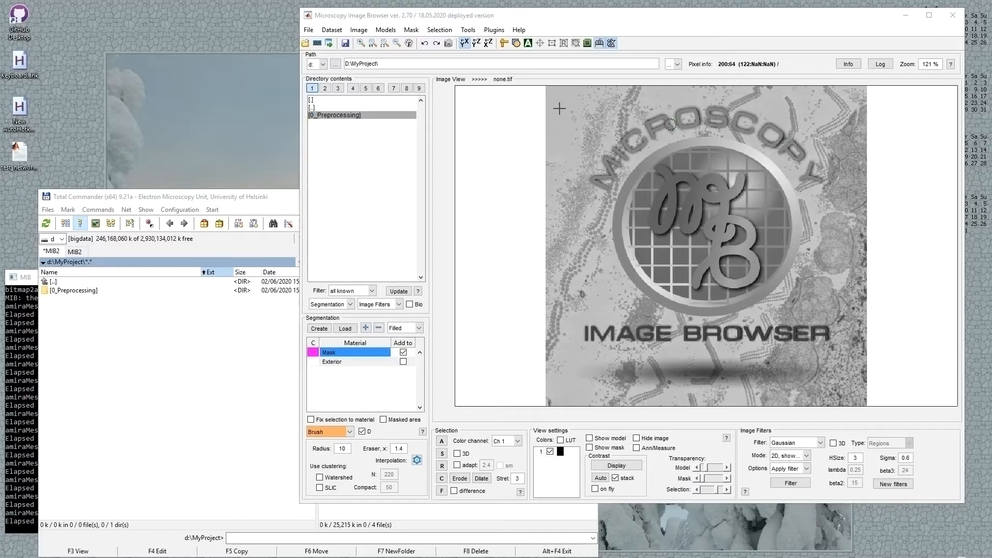
# View the Auditory Physiology research group page in the browser and return to Microscopy Image Browser
pyautogui.click(455, 20)
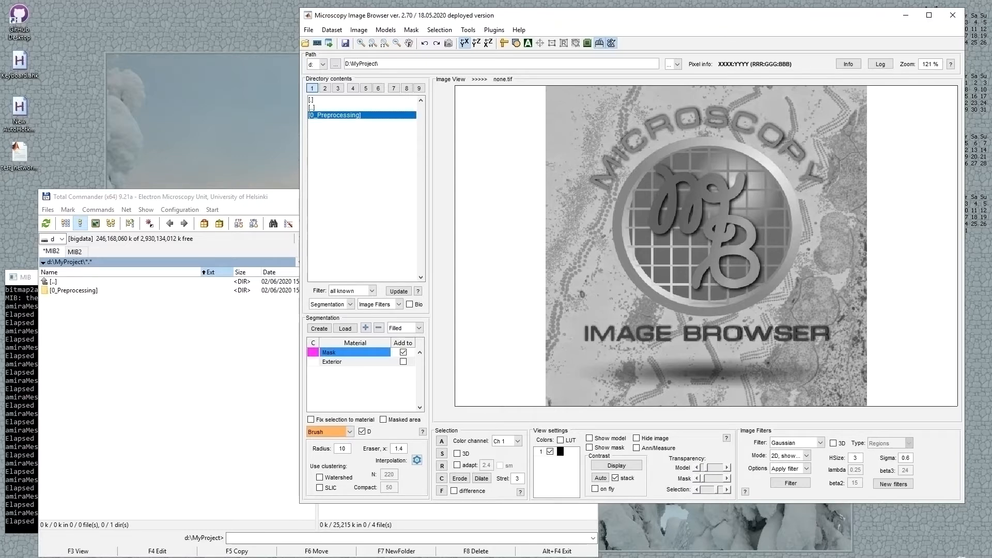
pyautogui.hotkey('alt', 'Tab')
pyautogui.moveTo(655, 54); pyautogui.dragTo(621, 57)
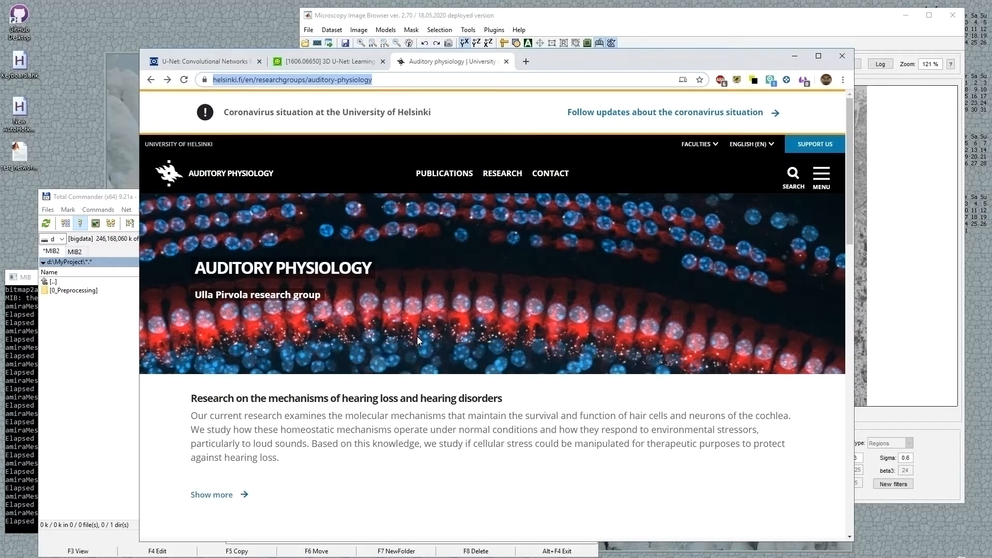
pyautogui.moveTo(547, 61); pyautogui.dragTo(991, 63)
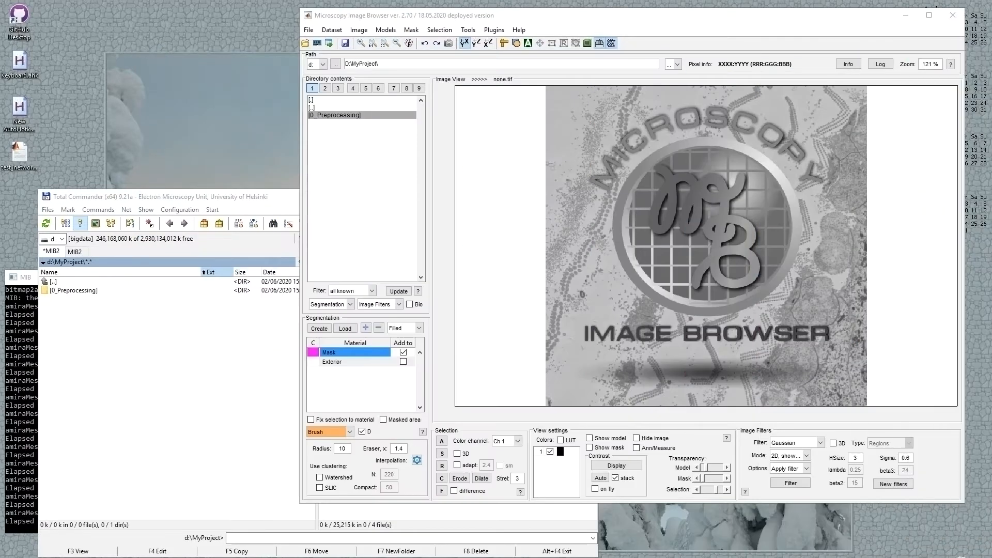
pyautogui.click(668, 21)
# Switch to Total Commander, open the 0_Preprocessing folder and highlight the InnerEar_Training and InnerEar_Prediction image files
pyautogui.click(212, 199)
pyautogui.doubleClick(141, 290)
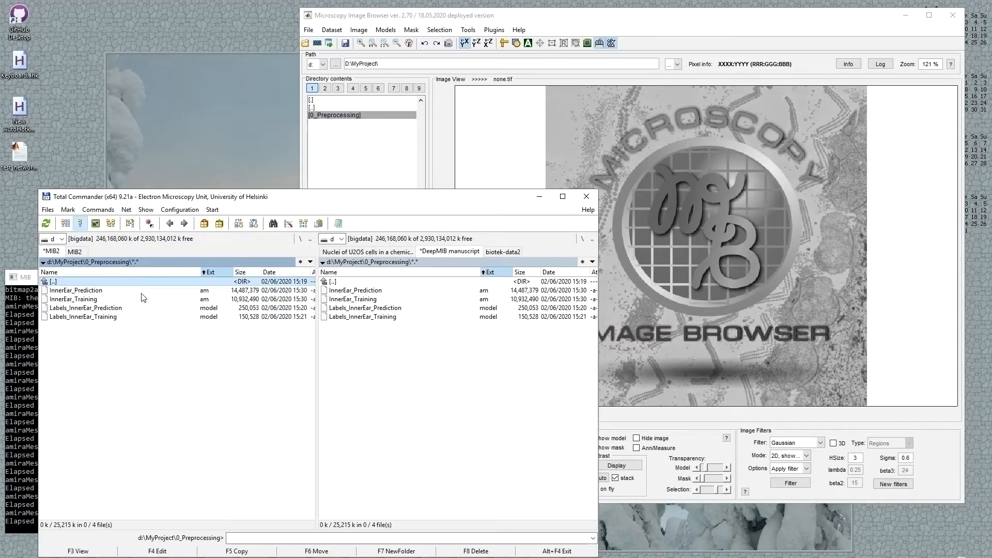
pyautogui.click(141, 293)
pyautogui.click(125, 300)
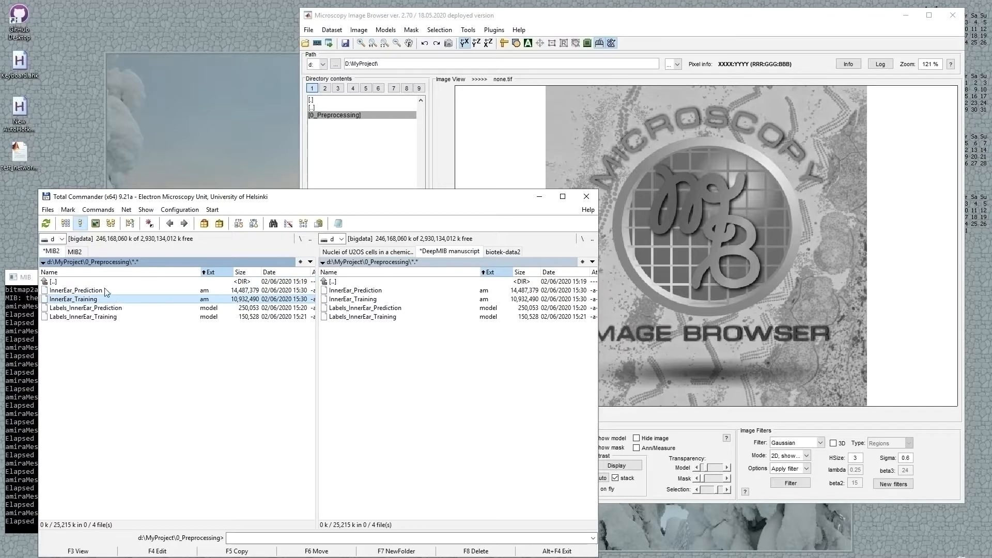
pyautogui.press('Up')
pyautogui.press('Down')
pyautogui.press('Up')
pyautogui.press('Down')
pyautogui.click(93, 292)
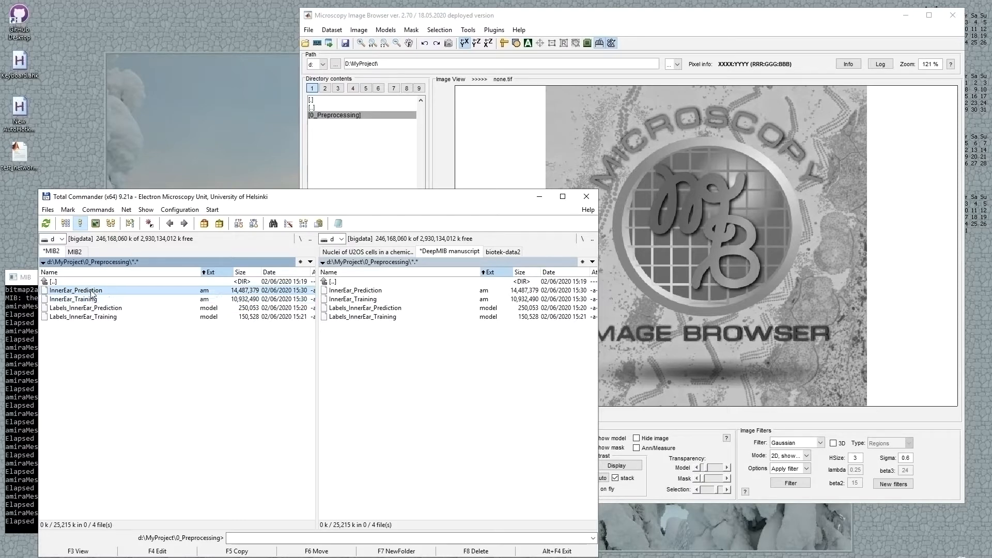
# Load the InnerEar_Training image file from Total Commander into Microscopy Image Browser and browse through its slices
pyautogui.moveTo(96, 300); pyautogui.dragTo(661, 237)
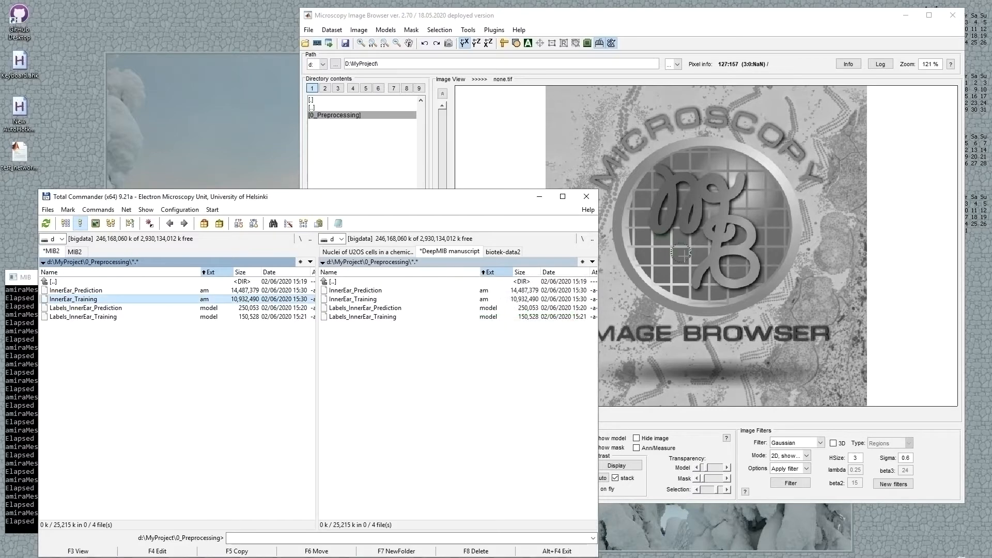
pyautogui.click(684, 257)
pyautogui.scroll(7, 684, 284)
pyautogui.scroll(10, 655, 297)
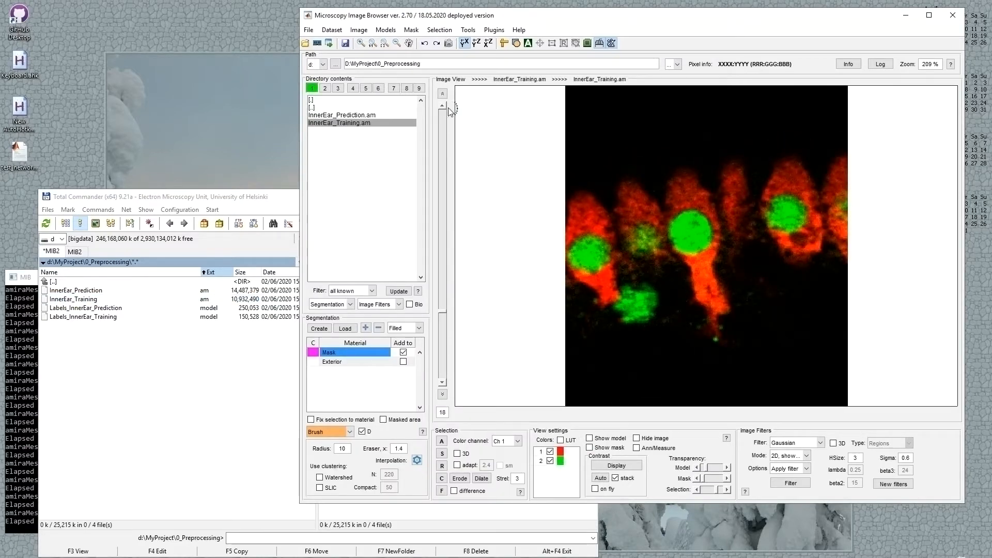
pyautogui.click(443, 95)
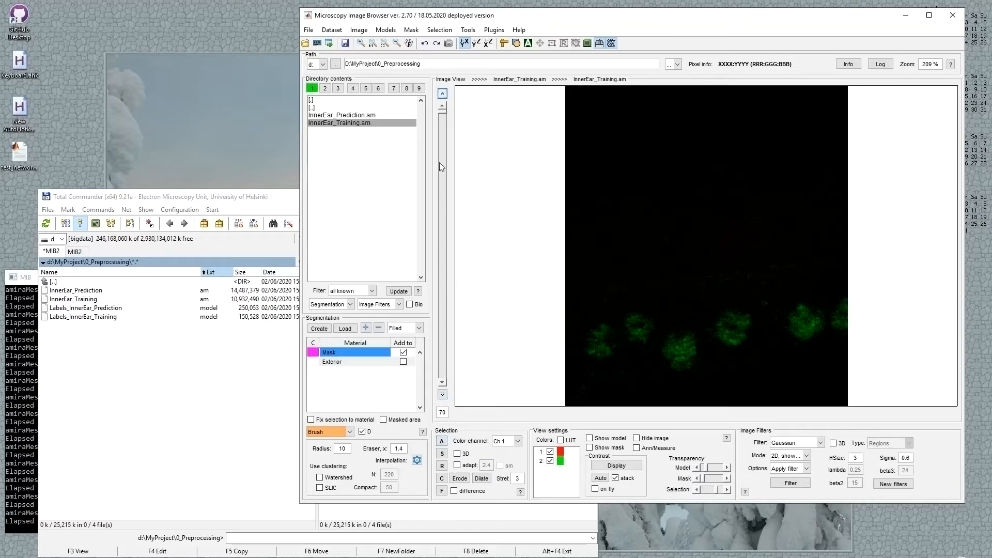
pyautogui.moveTo(444, 112); pyautogui.dragTo(438, 234)
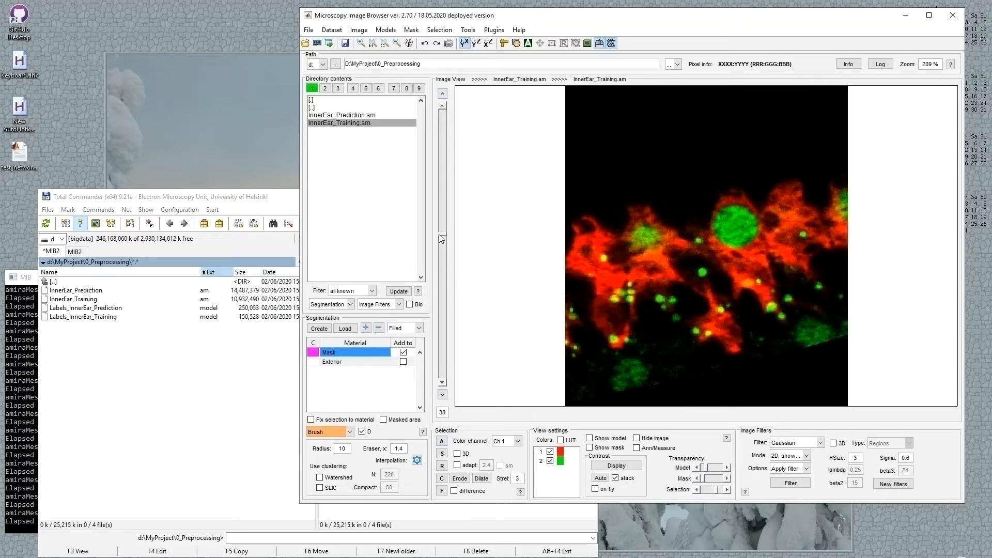
# Enable LUT colours for the training dataset and look through its slices
pyautogui.click(562, 441)
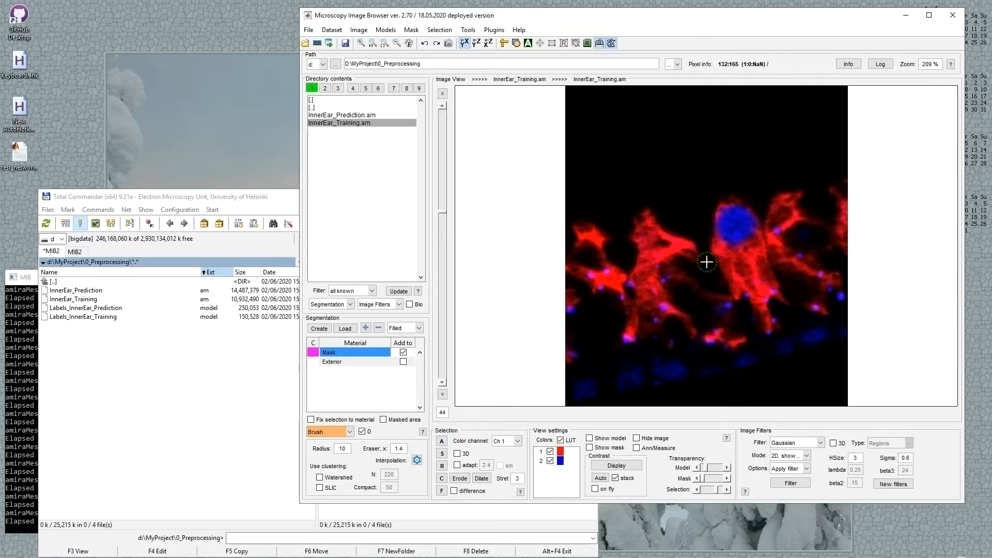
pyautogui.scroll(-4, 707, 262)
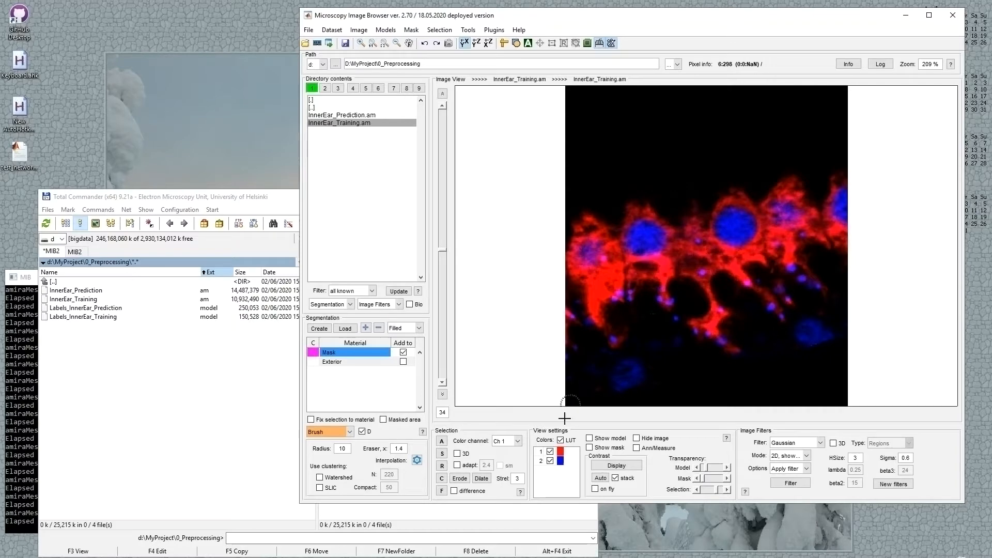
pyautogui.scroll(3, 652, 299)
pyautogui.scroll(-8, 652, 298)
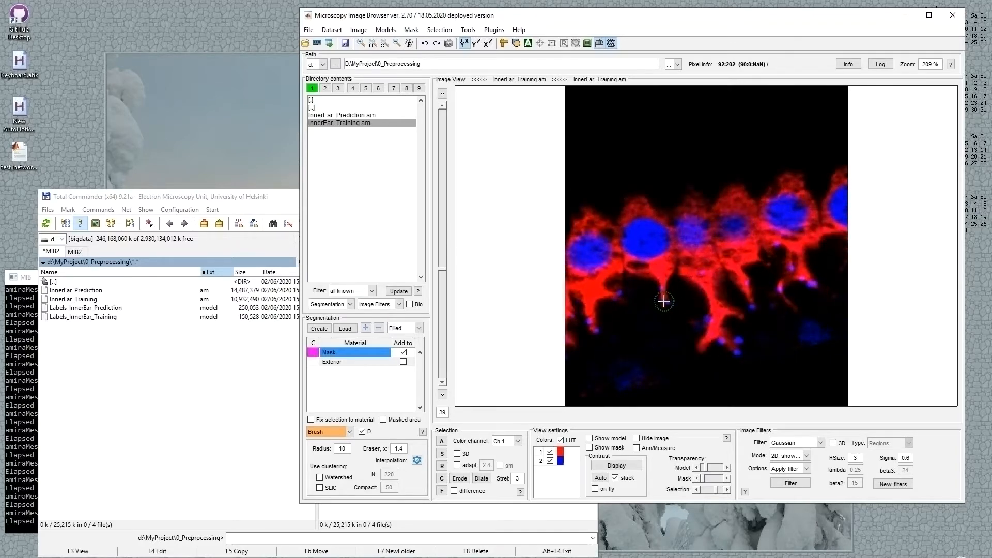
pyautogui.scroll(-6, 687, 309)
pyautogui.scroll(6, 706, 316)
# Load the Labels_InnerEar_Training model file onto the training dataset and check the labels across slices
pyautogui.click(157, 360)
pyautogui.moveTo(83, 316); pyautogui.dragTo(644, 255)
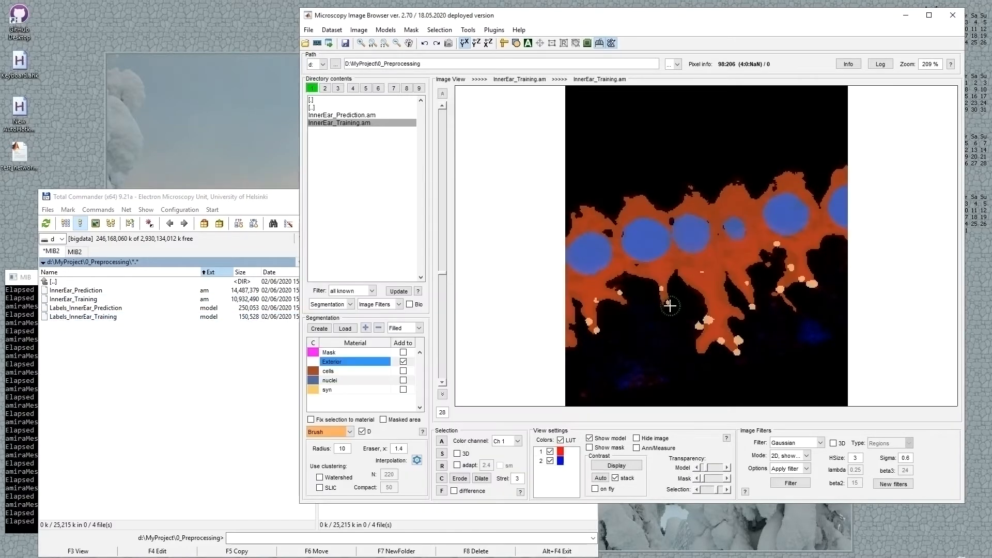
pyautogui.scroll(10, 670, 305)
pyautogui.scroll(-11, 670, 305)
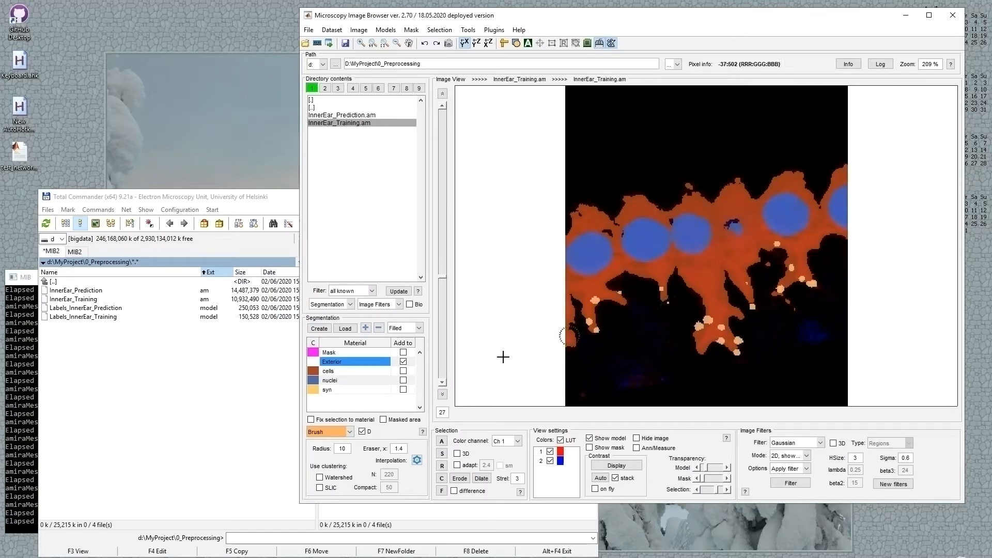
# Select the nuclei and syn materials in turn, and switch to the empty second dataset container
pyautogui.click(338, 380)
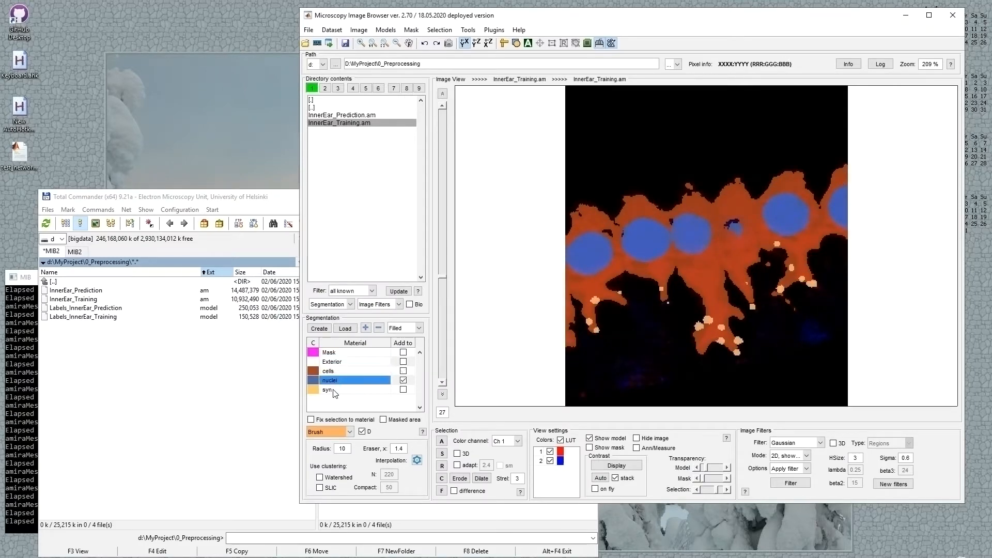
pyautogui.click(333, 391)
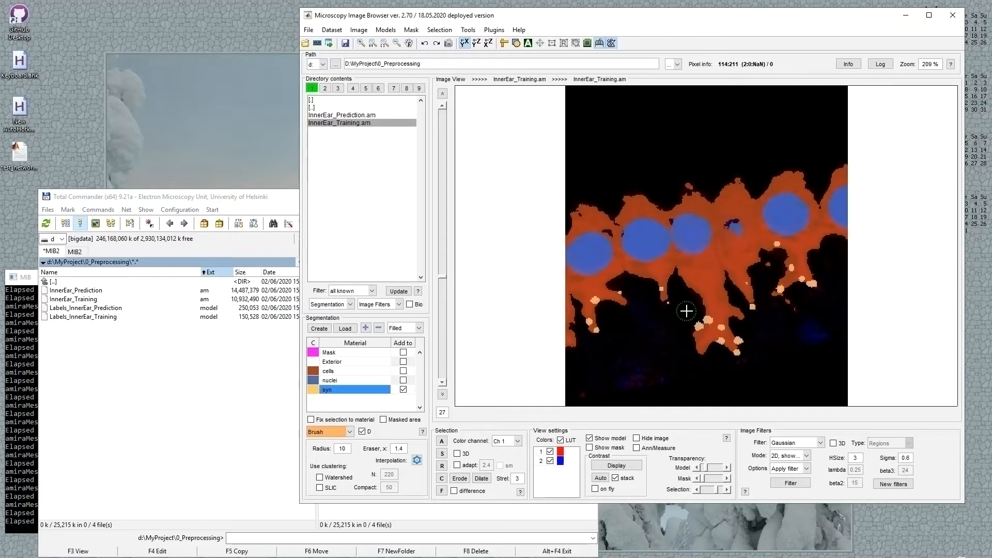
pyautogui.doubleClick(327, 99)
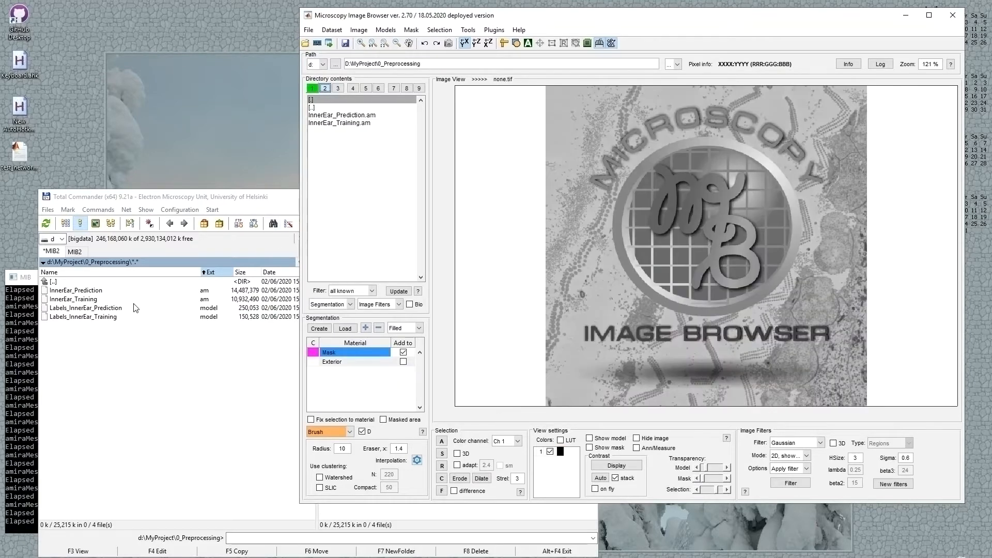
# Try to load the Labels_InnerEar_Prediction model into the empty second container
pyautogui.click(80, 309)
pyautogui.moveTo(80, 312); pyautogui.dragTo(405, 284)
pyautogui.moveTo(655, 250); pyautogui.dragTo(655, 250)
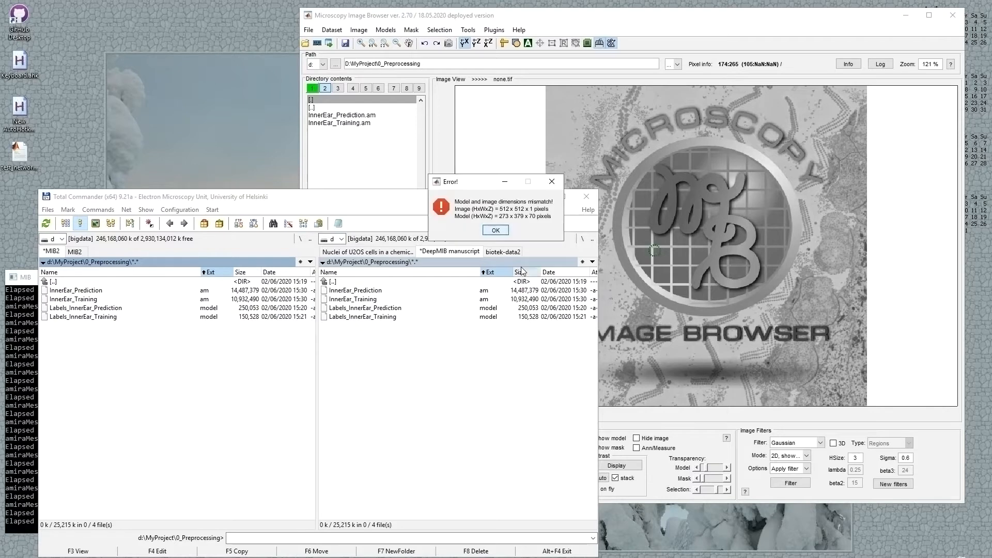
pyautogui.click(496, 230)
# Load the InnerEar_Prediction image file into the second container and enable LUT colours for it
pyautogui.moveTo(78, 290); pyautogui.dragTo(652, 237)
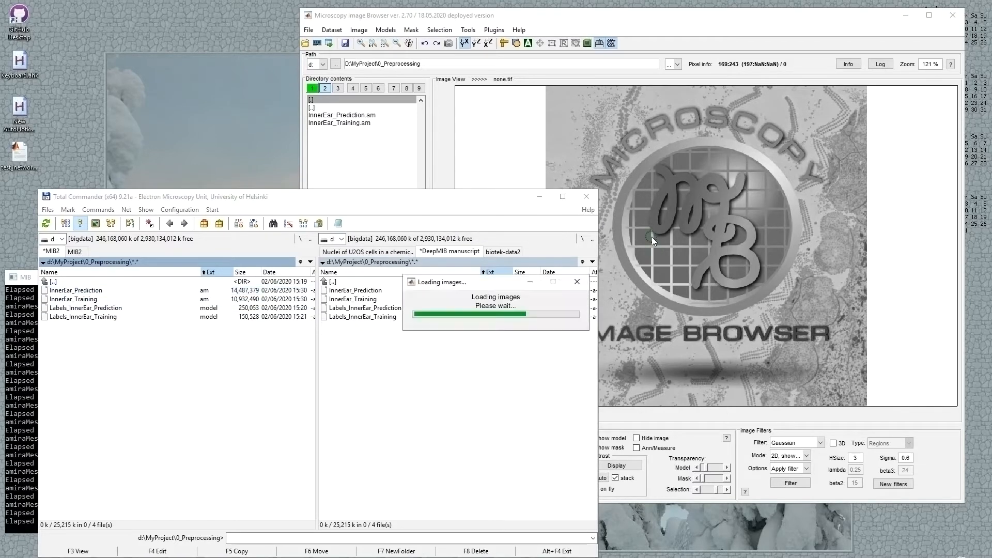
pyautogui.scroll(-12, 651, 237)
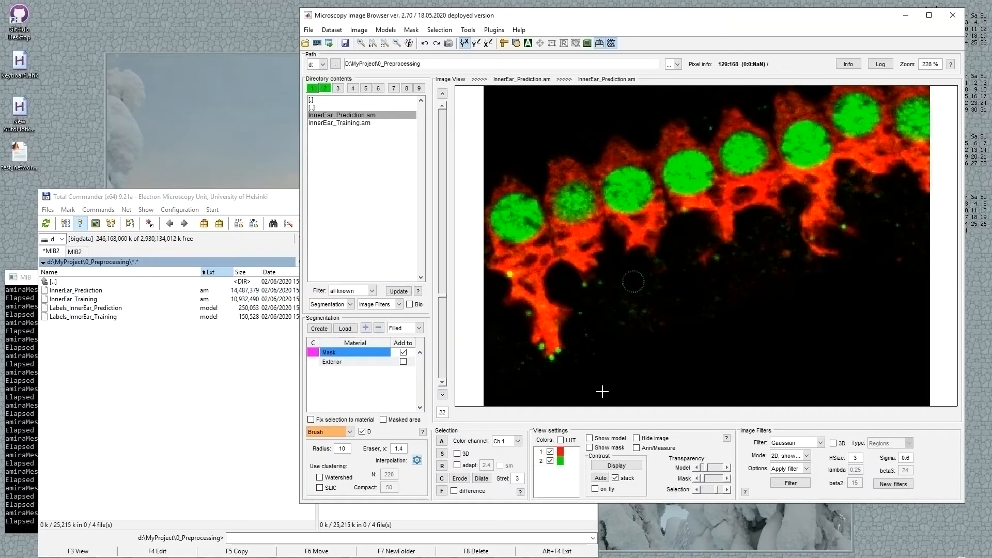
pyautogui.click(561, 440)
pyautogui.scroll(-6, 598, 271)
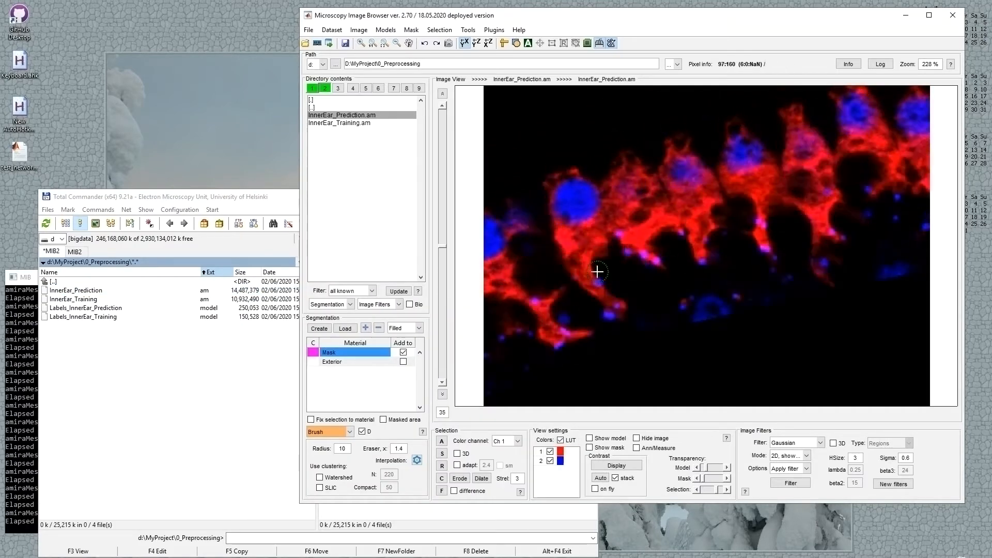
# Load the Labels_InnerEar_Prediction model file onto the prediction dataset in the second container
pyautogui.click(177, 331)
pyautogui.click(108, 317)
pyautogui.moveTo(103, 308); pyautogui.dragTo(673, 258)
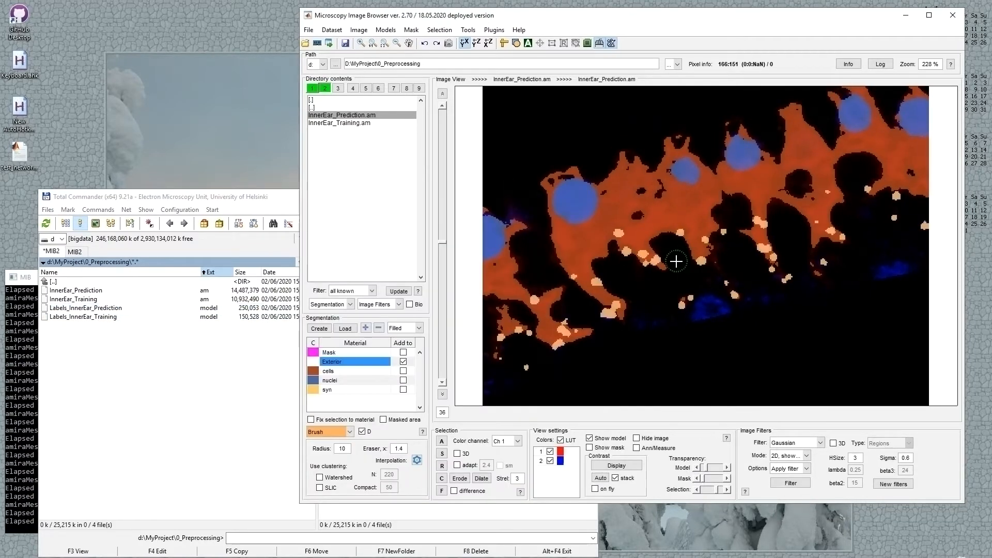
pyautogui.scroll(1, 675, 260)
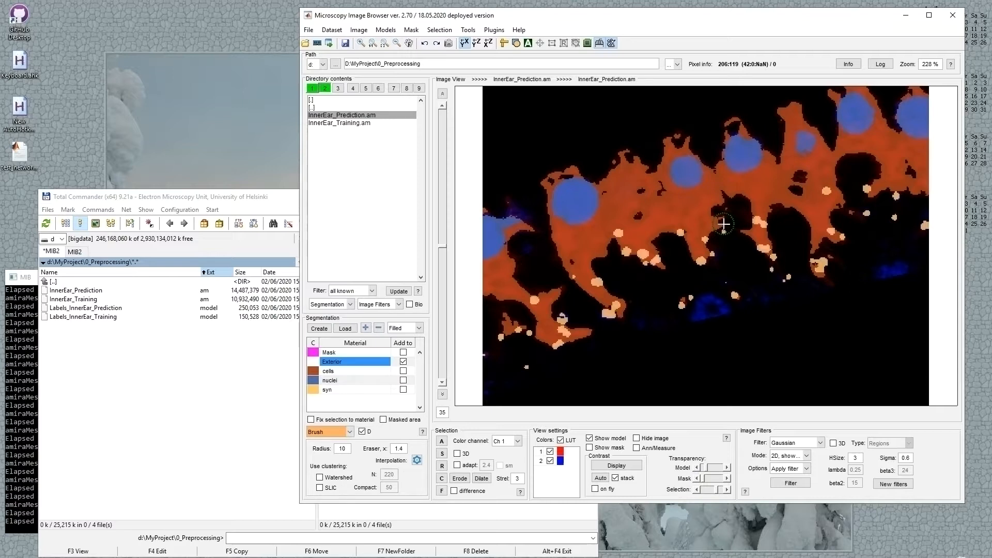
# Return to the first container with the training dataset and review its labelled slices
pyautogui.click(312, 90)
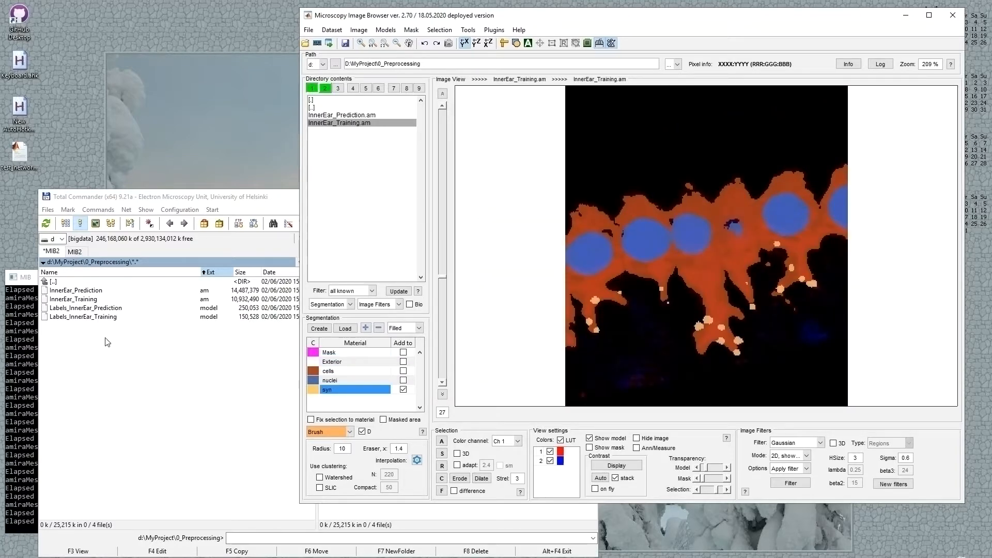
pyautogui.click(94, 298)
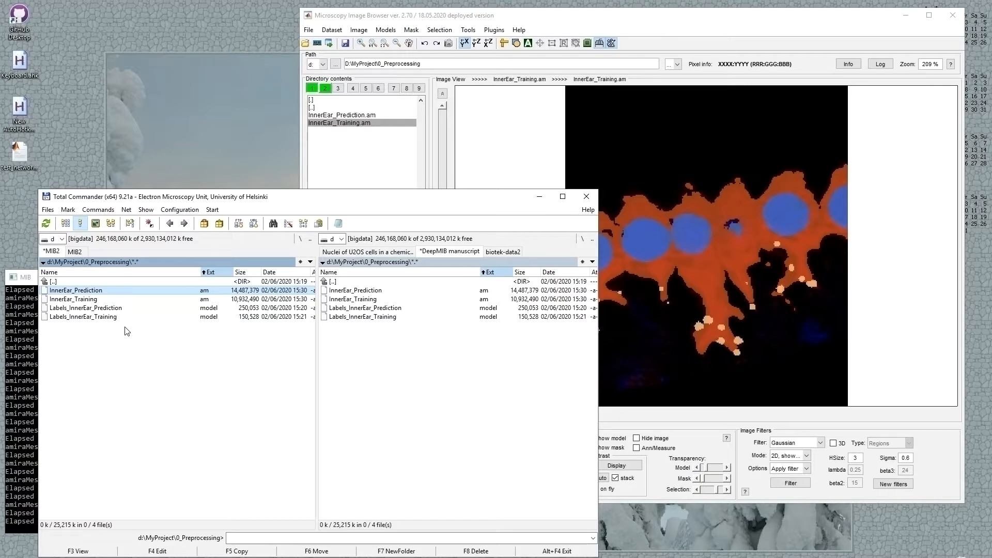
pyautogui.click(68, 302)
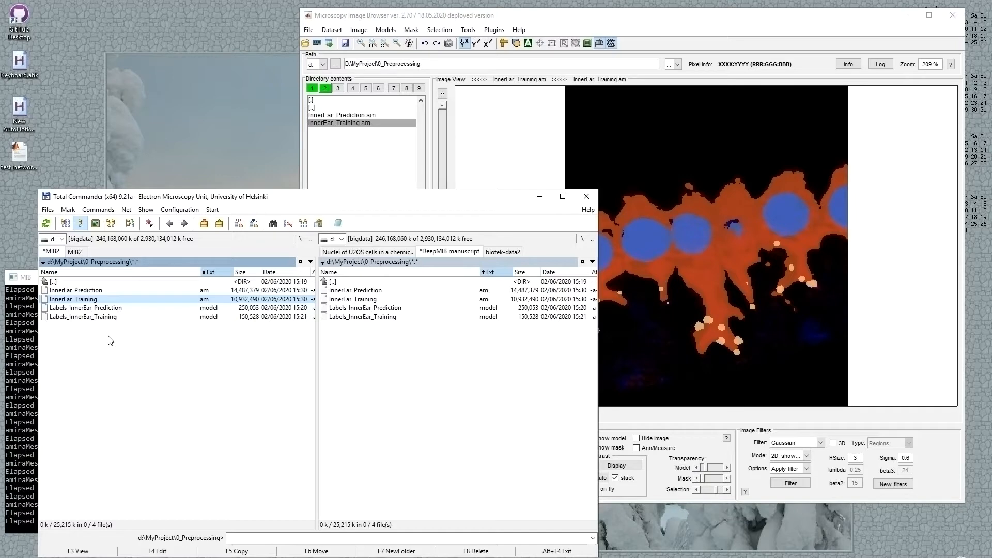
pyautogui.click(722, 255)
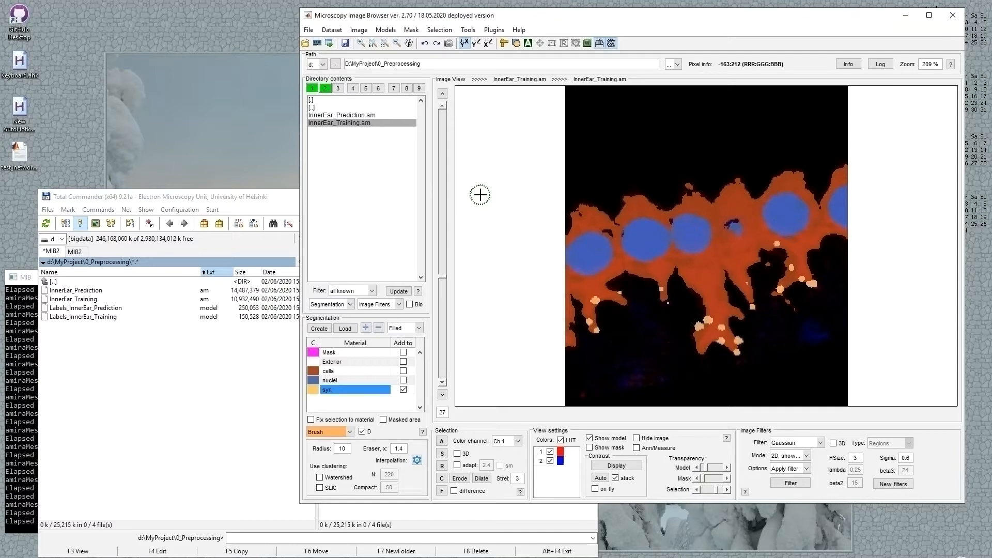
pyautogui.scroll(2, 684, 261)
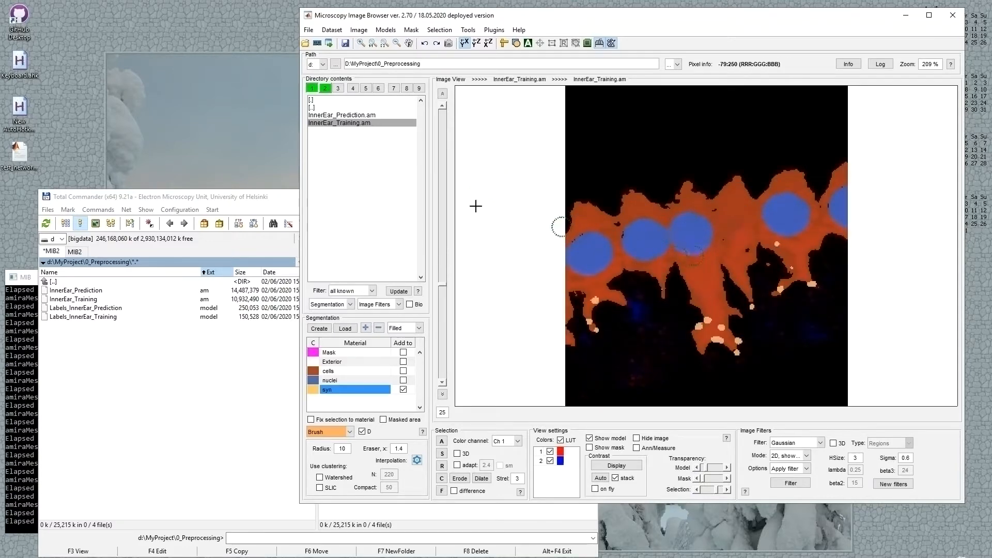
pyautogui.scroll(3, 698, 326)
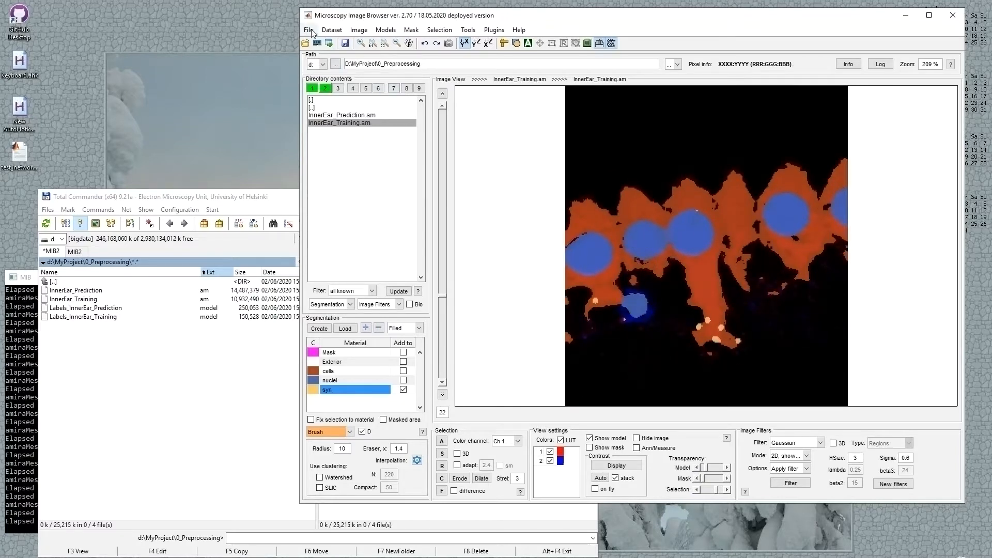
# Open the chopped images export settings for the training dataset
pyautogui.click(308, 29)
pyautogui.moveTo(332, 82)
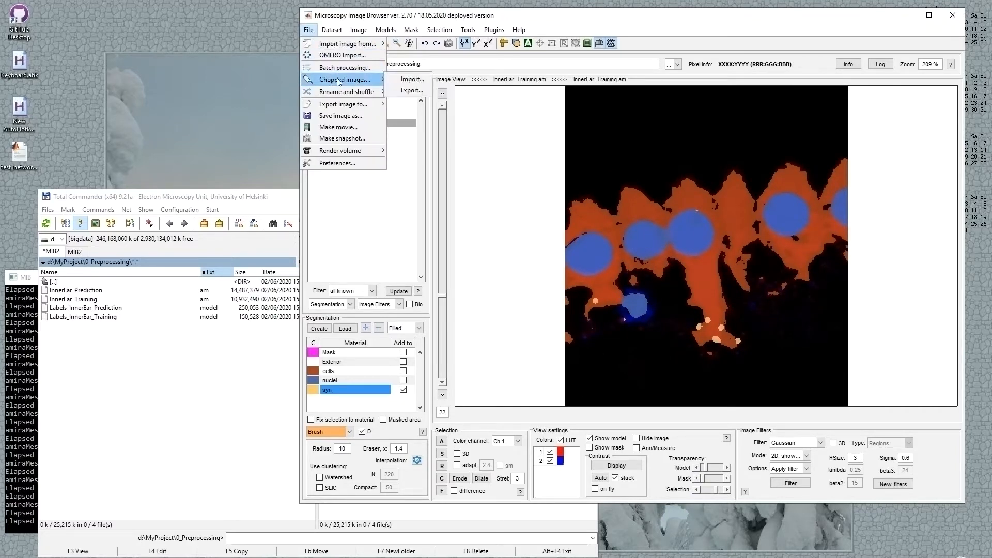
pyautogui.click(421, 91)
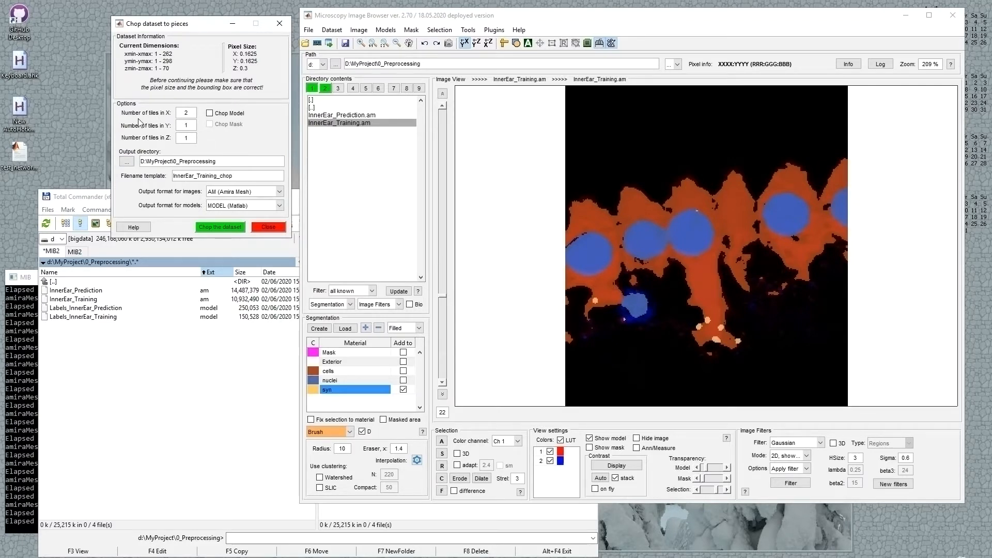
# Set the number of tiles in Y to 2 and brush a vertical and a horizontal dividing line through the image centre
pyautogui.moveTo(701, 93); pyautogui.dragTo(700, 391)
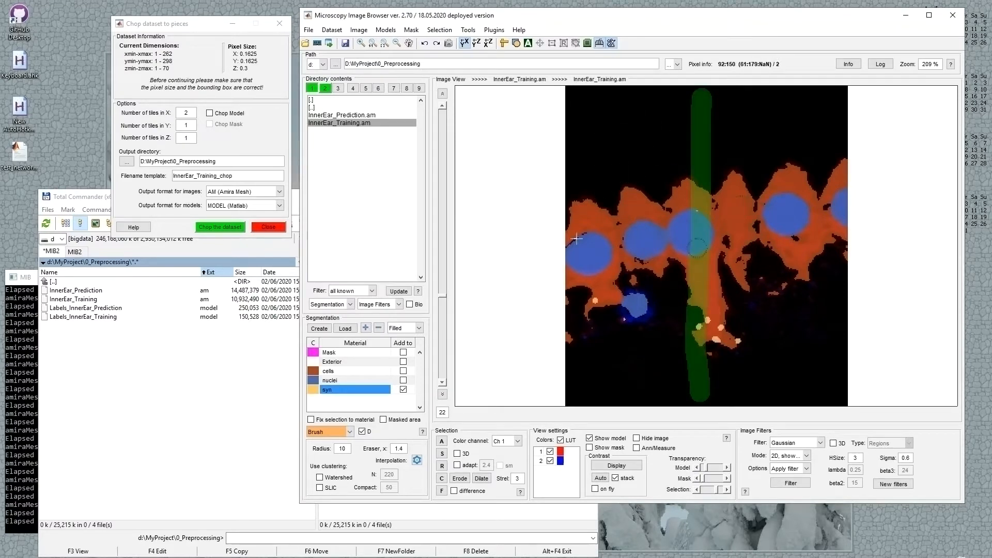
pyautogui.click(189, 126)
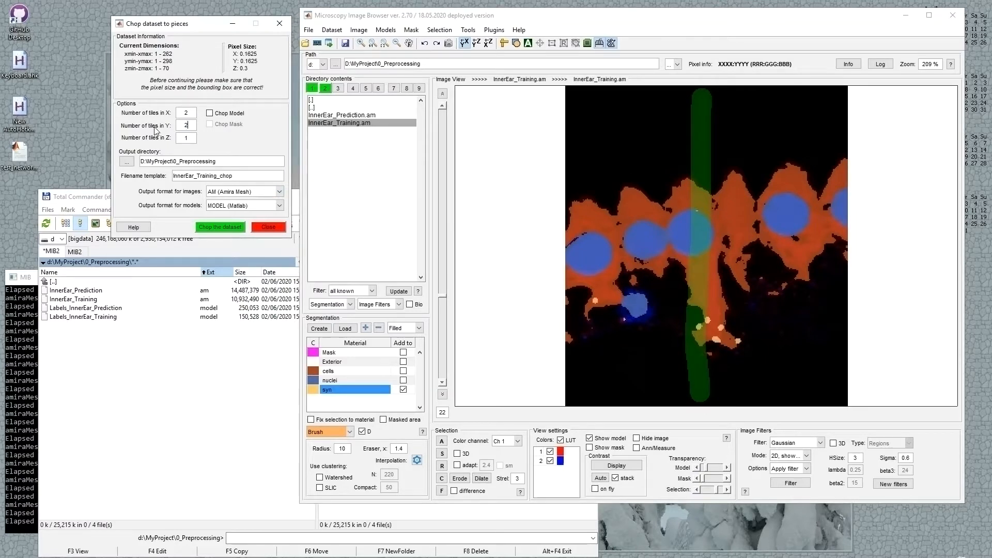
pyautogui.moveTo(573, 239); pyautogui.dragTo(846, 241)
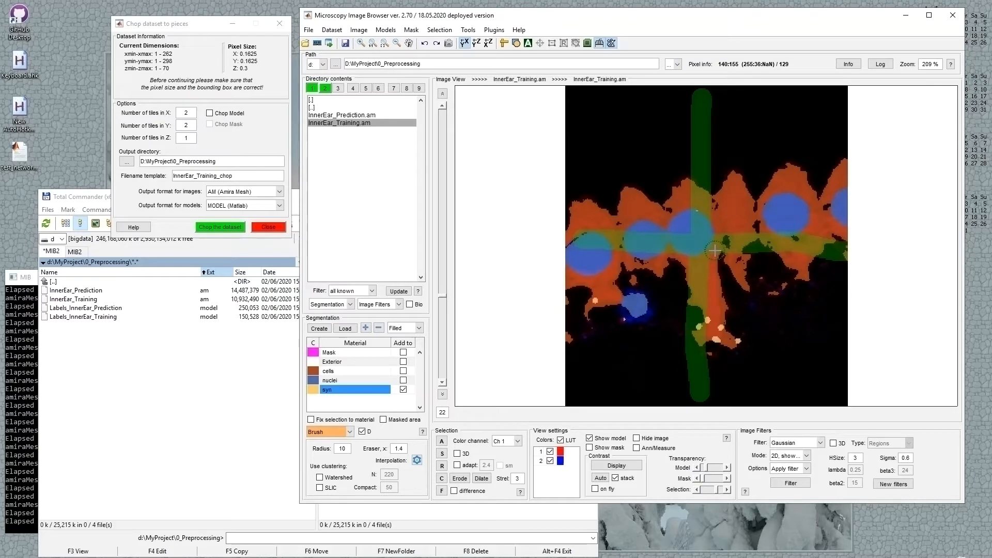
# Set the tiles to 3 in X and 1 in Y, and brush two vertical dividing lines over the image
pyautogui.doubleClick(186, 125)
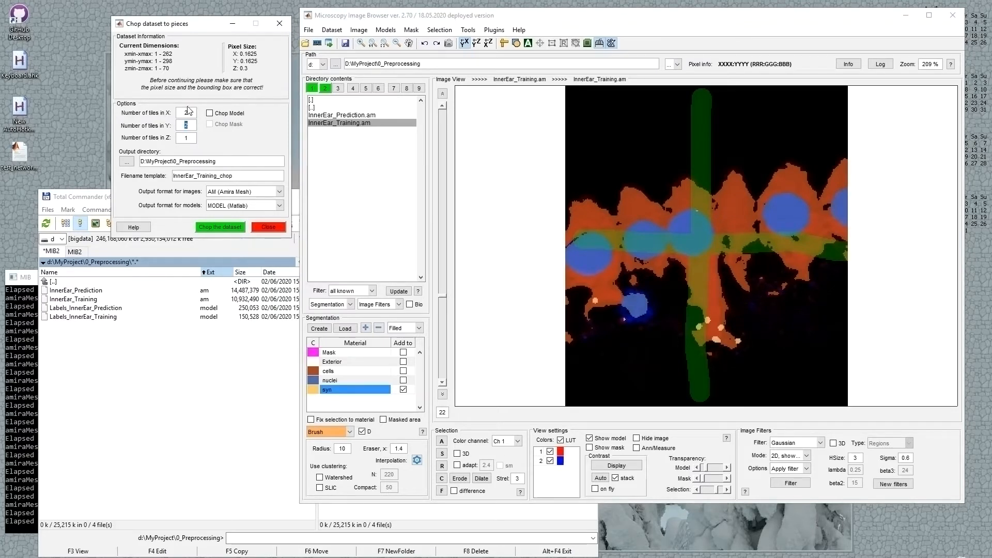
pyautogui.doubleClick(184, 112)
pyautogui.write('3')
pyautogui.doubleClick(193, 126)
pyautogui.write('1')
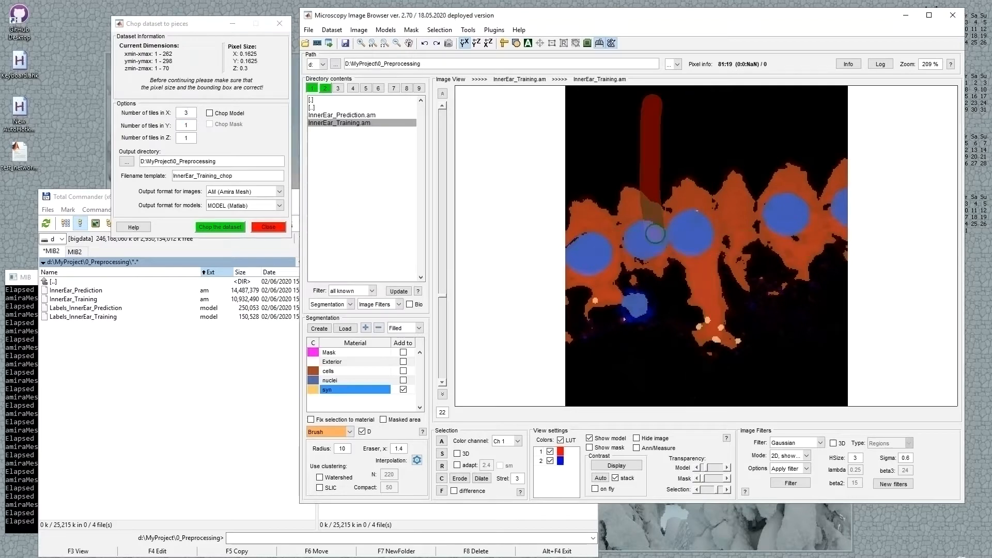
pyautogui.moveTo(741, 237); pyautogui.dragTo(752, 377)
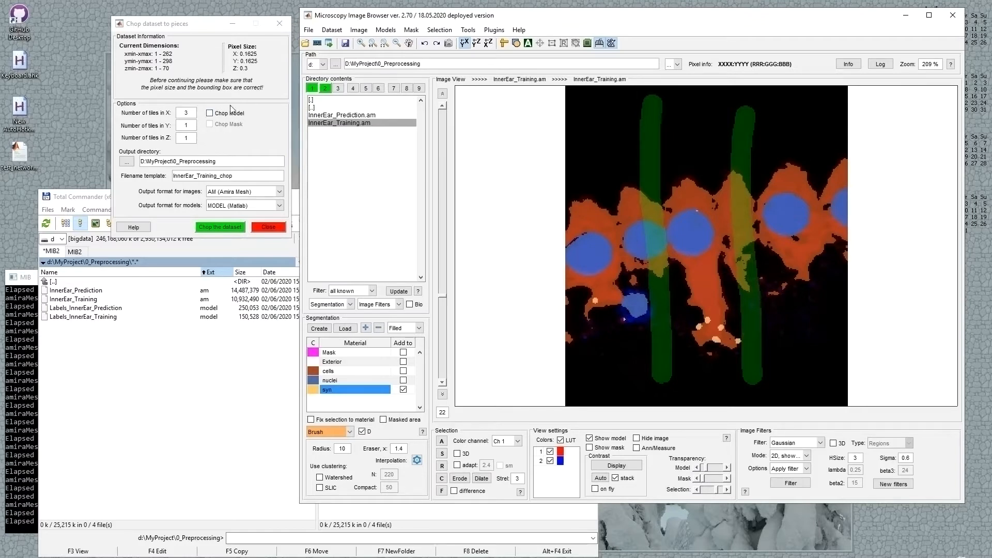
# Enable Chop Model and set the output directory to a new folder 1_Training inside D:\MyProject
pyautogui.click(213, 117)
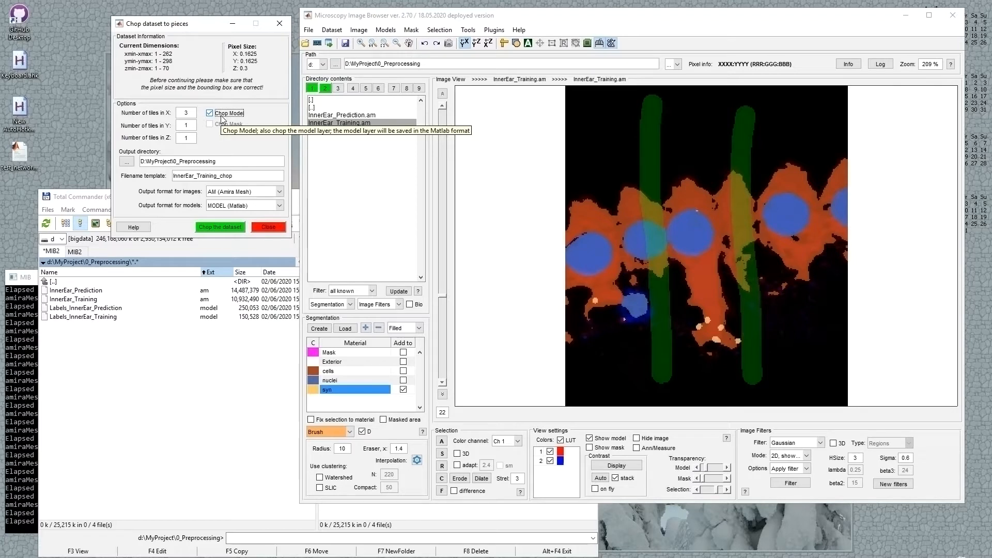
pyautogui.click(126, 162)
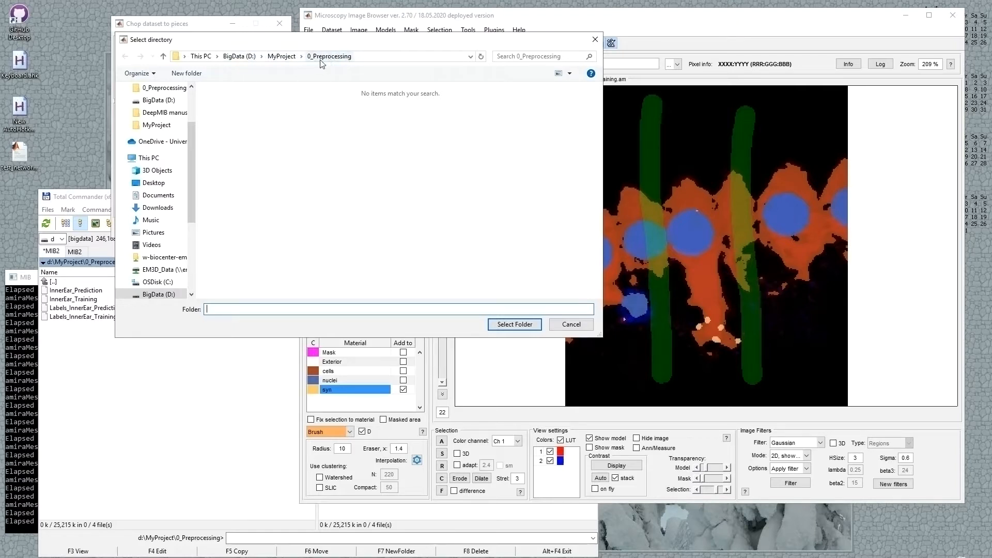
pyautogui.click(289, 57)
pyautogui.click(199, 77)
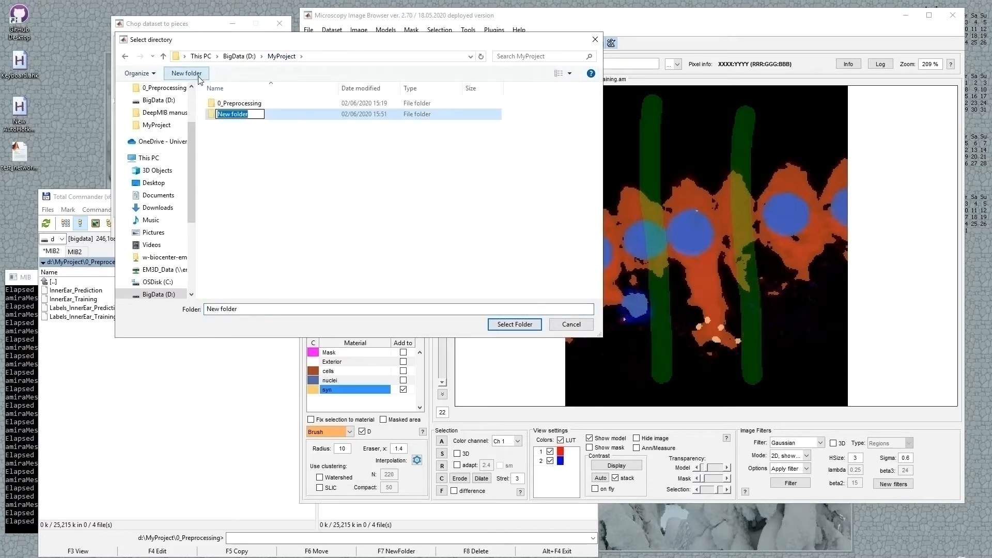
pyautogui.write('1_Training')
pyautogui.press('Return')
pyautogui.press('Return')
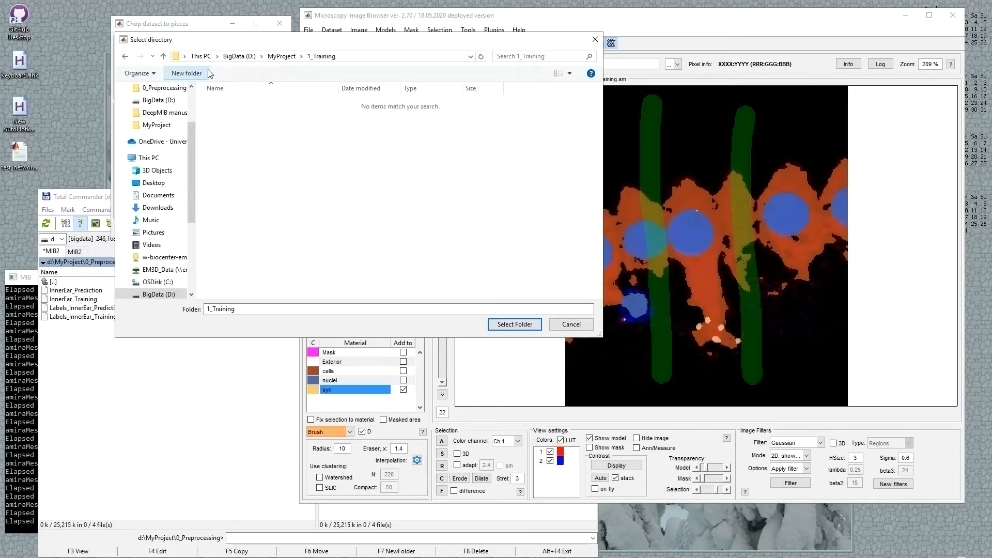
pyautogui.click(522, 326)
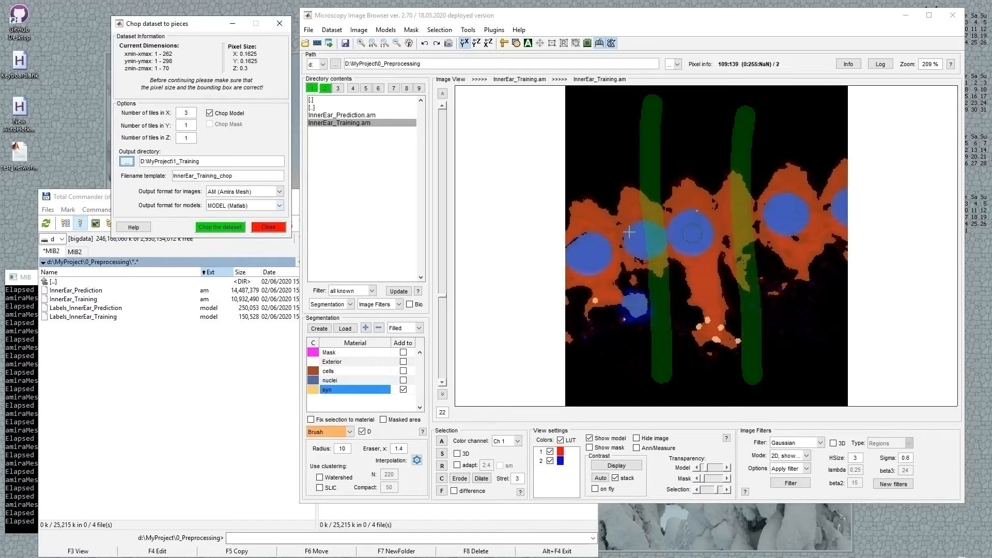
# Chop the training dataset and open the 1_Training folder in Total Commander to review the generated files
pyautogui.click(218, 228)
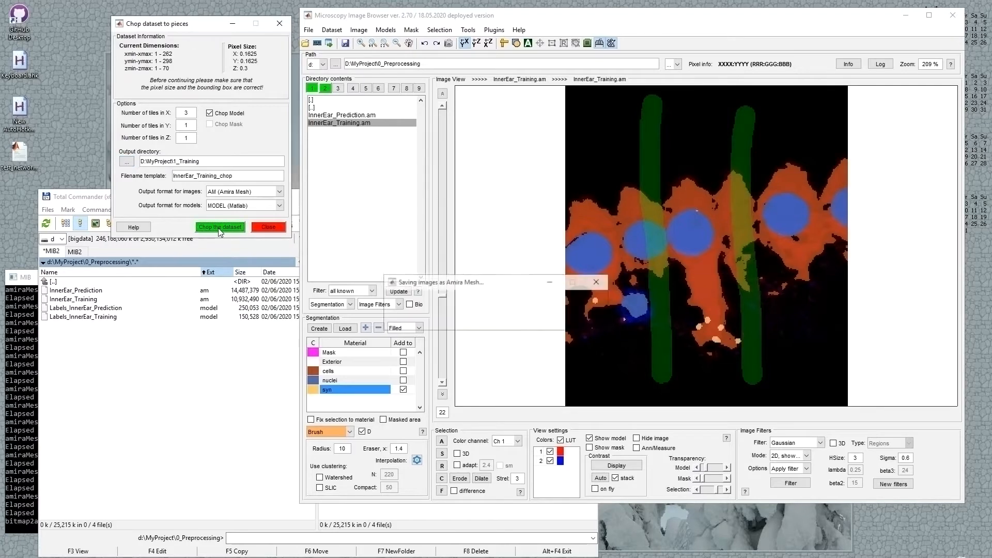
pyautogui.click(187, 417)
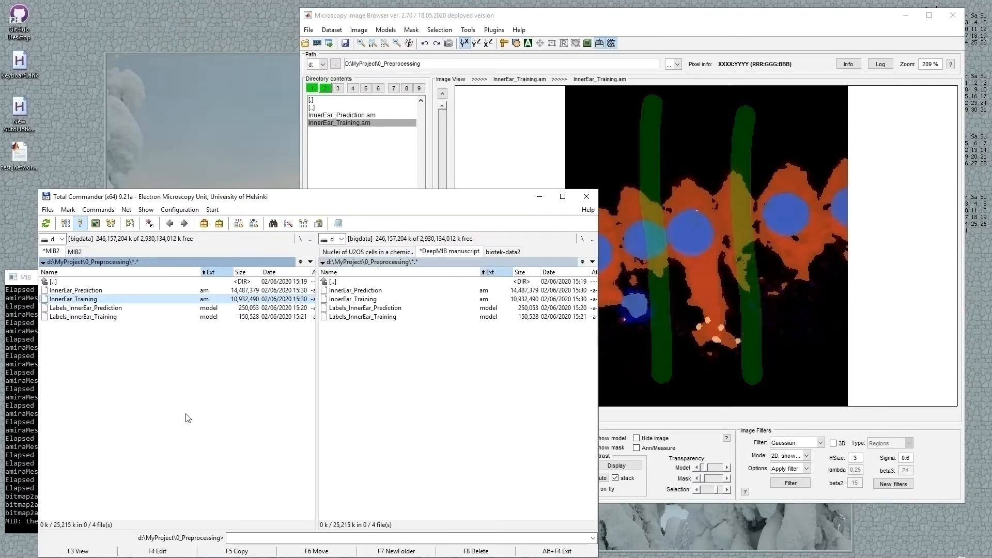
pyautogui.press('BackSpace')
pyautogui.press('Down')
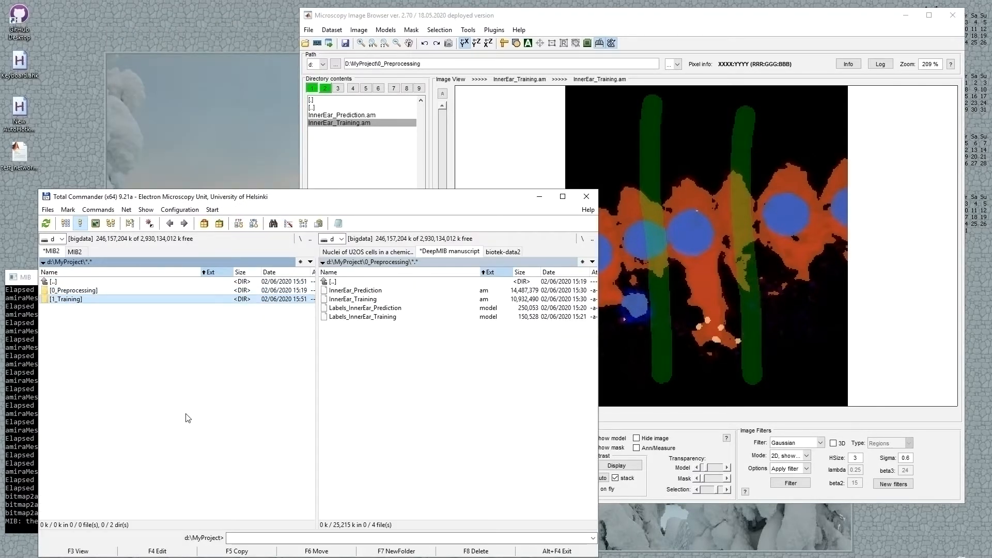
pyautogui.press('Return')
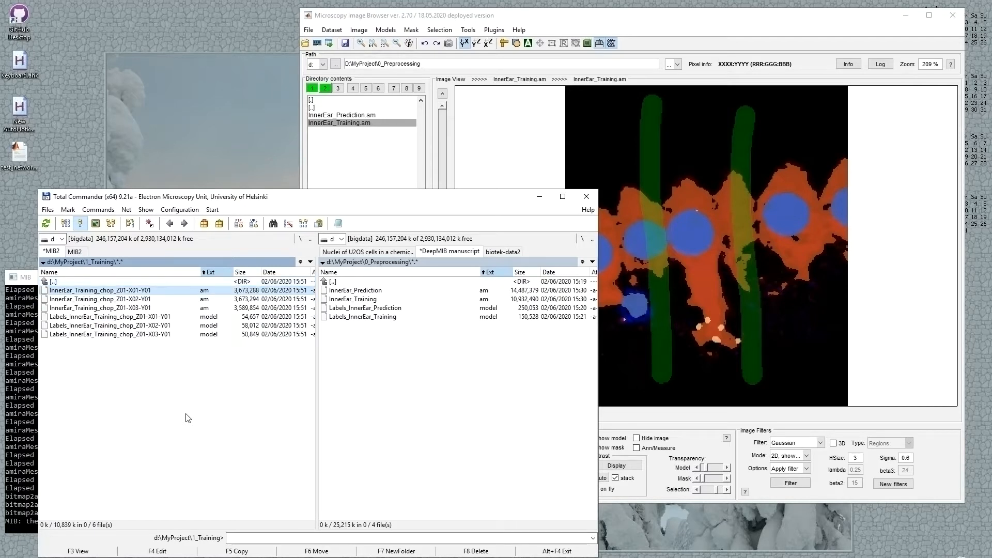
pyautogui.press('Down')
pyautogui.press('Down')
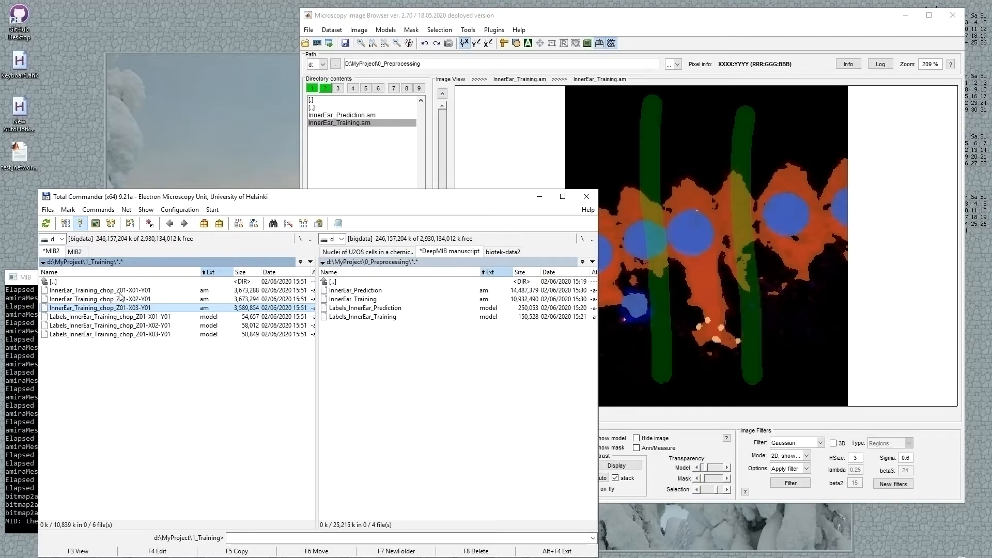
# Load the chopped image InnerEar_Training_chop_Z01-X02-Y01 into Microscopy Image Browser and browse its slices
pyautogui.click(145, 300)
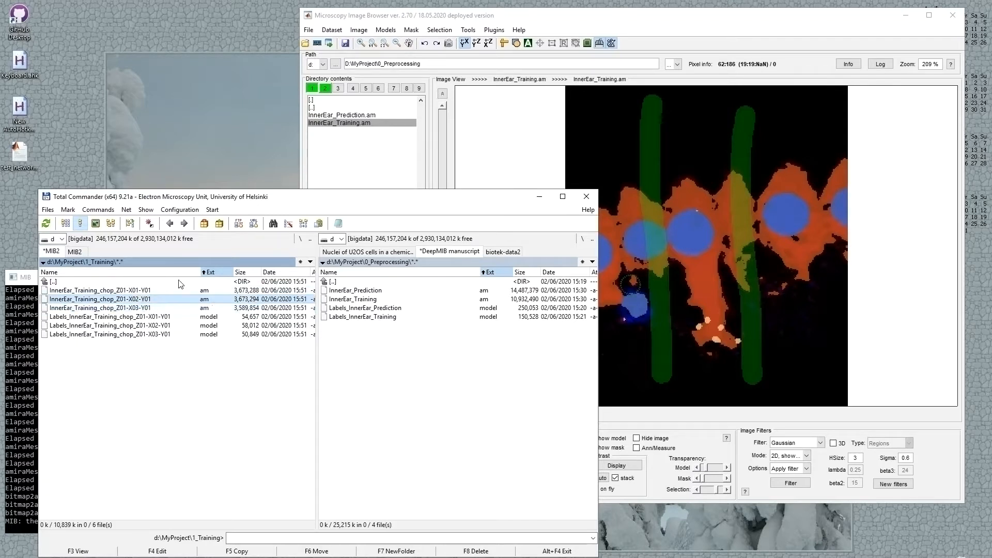
pyautogui.click(123, 293)
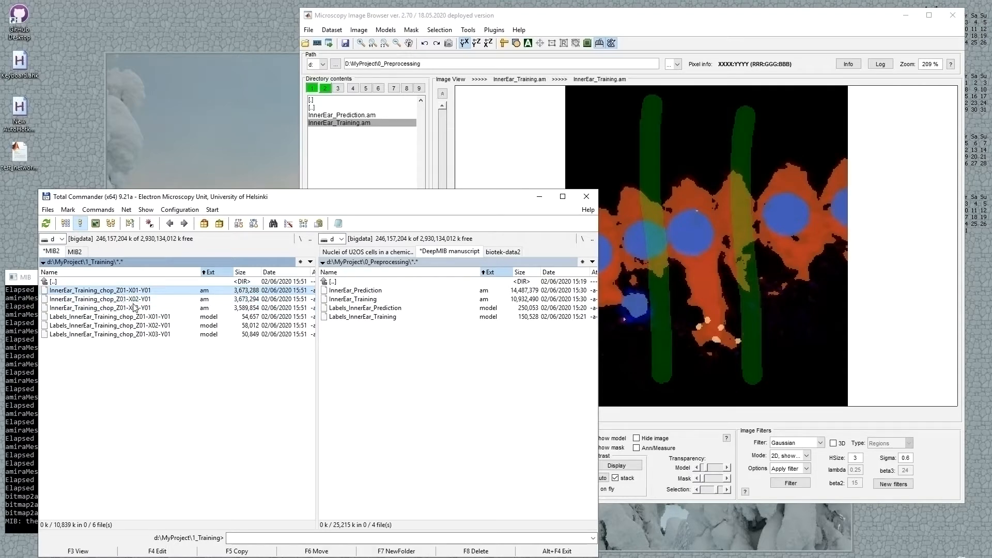
pyautogui.click(134, 307)
pyautogui.click(135, 300)
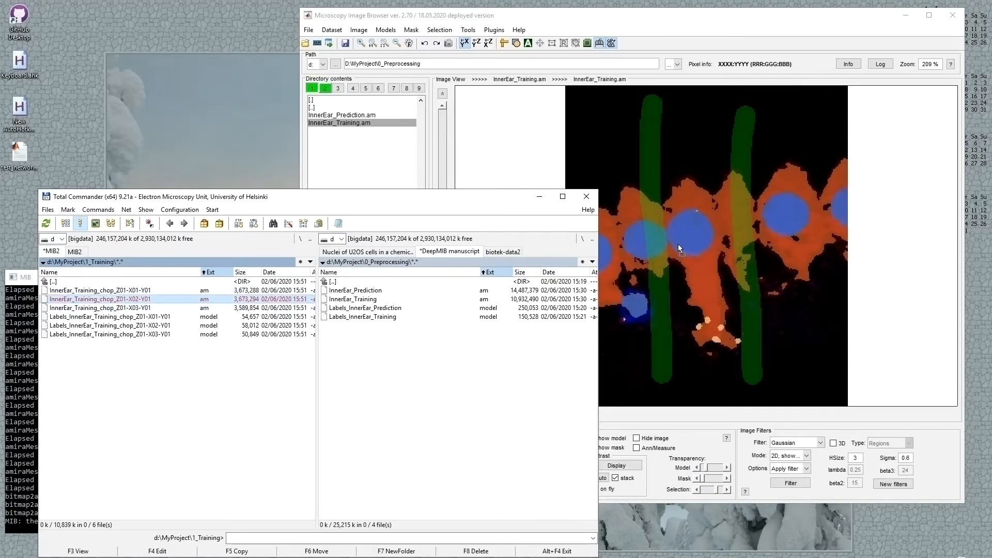
pyautogui.moveTo(677, 244); pyautogui.dragTo(678, 245)
pyautogui.scroll(15, 670, 298)
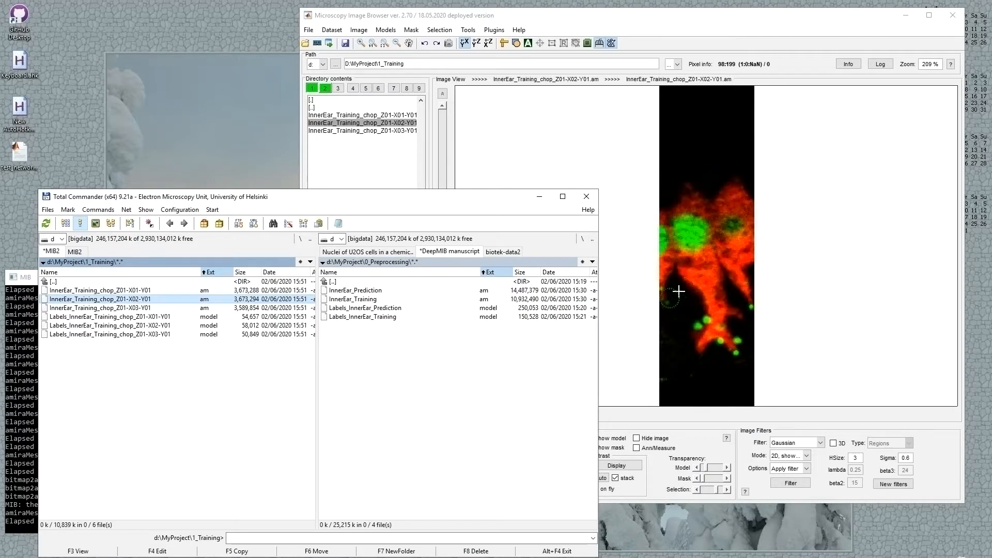
# Load the Labels_InnerEar_Training_chop_Z01-X02-Y01 model onto the chopped image and check the labelled slices
pyautogui.click(131, 326)
pyautogui.moveTo(107, 331); pyautogui.dragTo(575, 268)
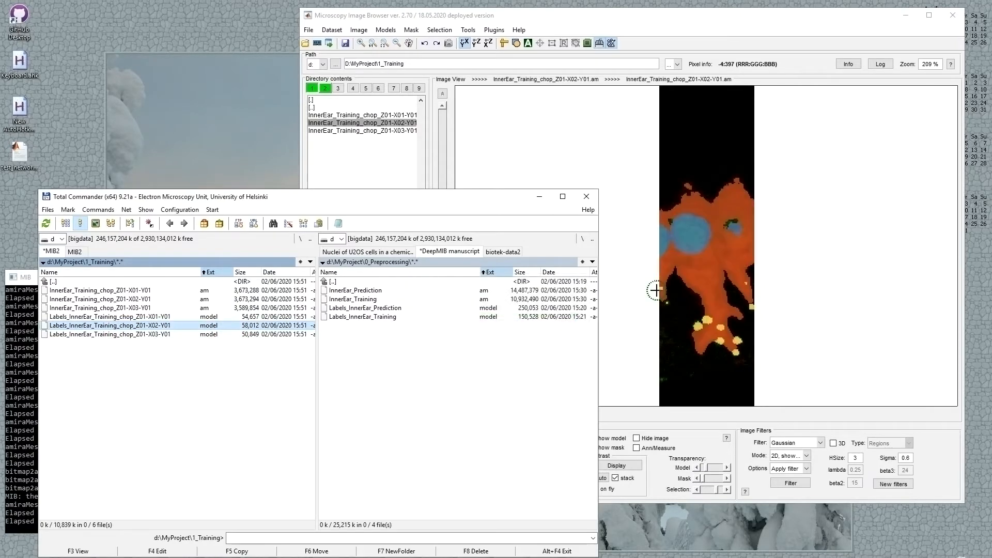
pyautogui.scroll(-8, 655, 290)
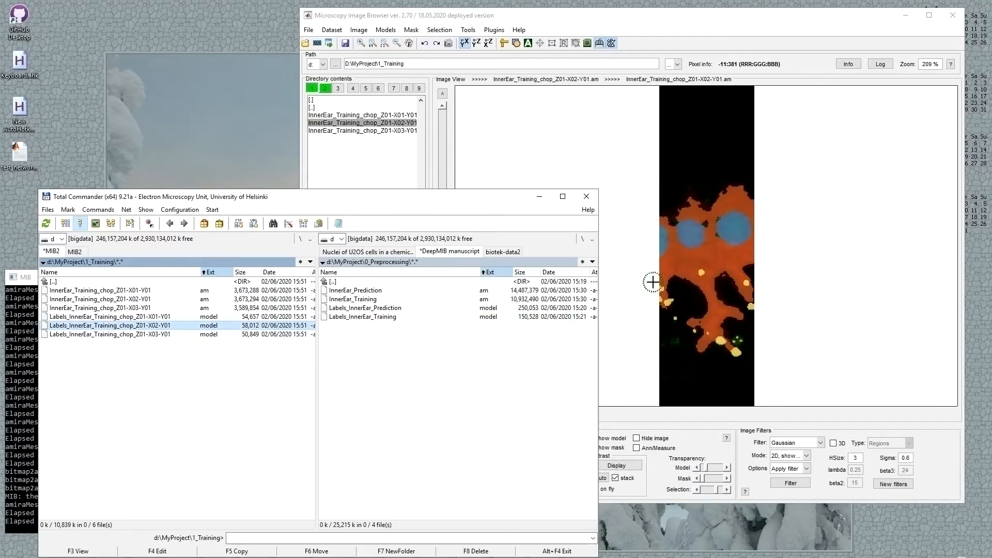
pyautogui.click(175, 317)
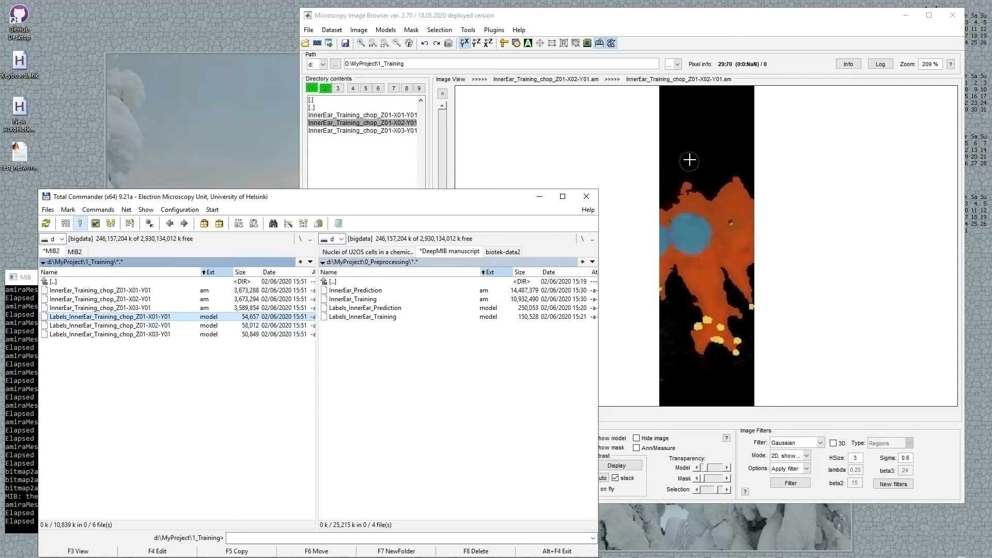
pyautogui.click(126, 298)
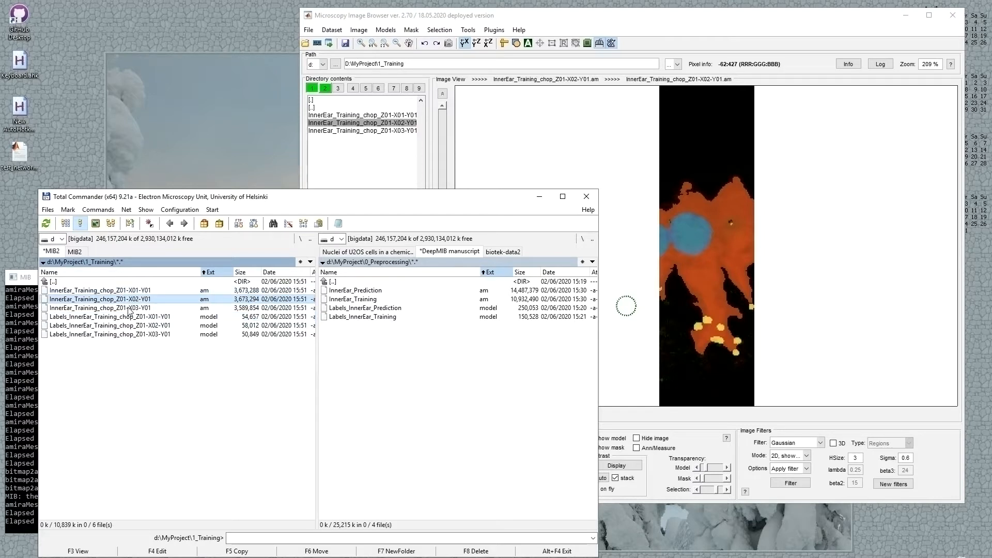
pyautogui.click(129, 308)
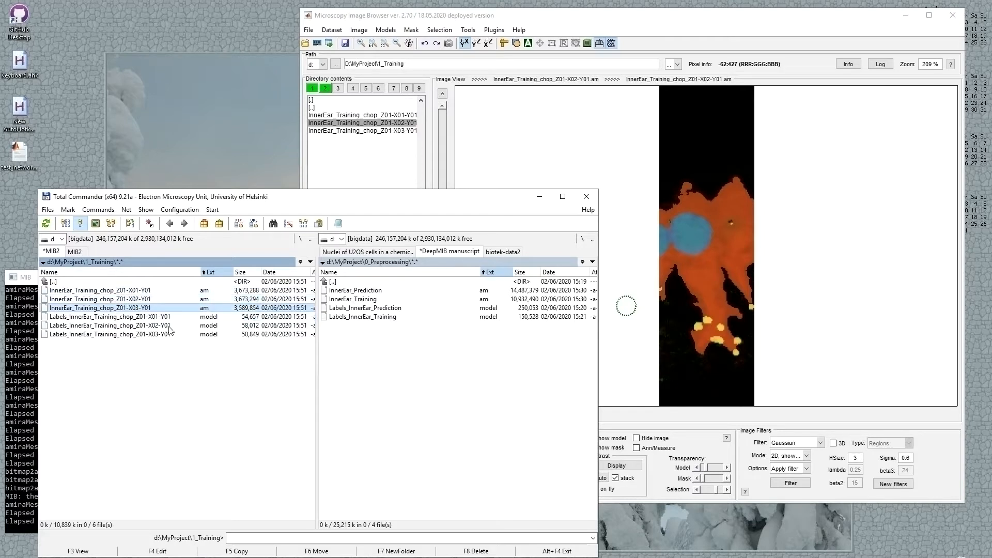
# Create a new folder named 2_Prediction in the MyProject directory
pyautogui.doubleClick(89, 283)
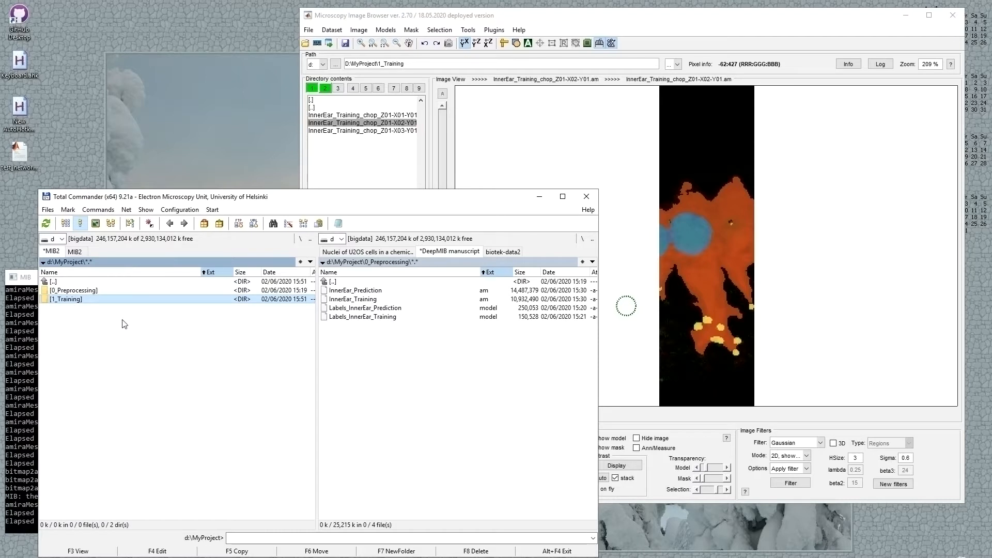
pyautogui.press('F7')
pyautogui.press('Home')
pyautogui.press('Delete')
pyautogui.write('2')
pyautogui.press('Right')
pyautogui.hotkey('shift', 'End')
pyautogui.write('Pre')
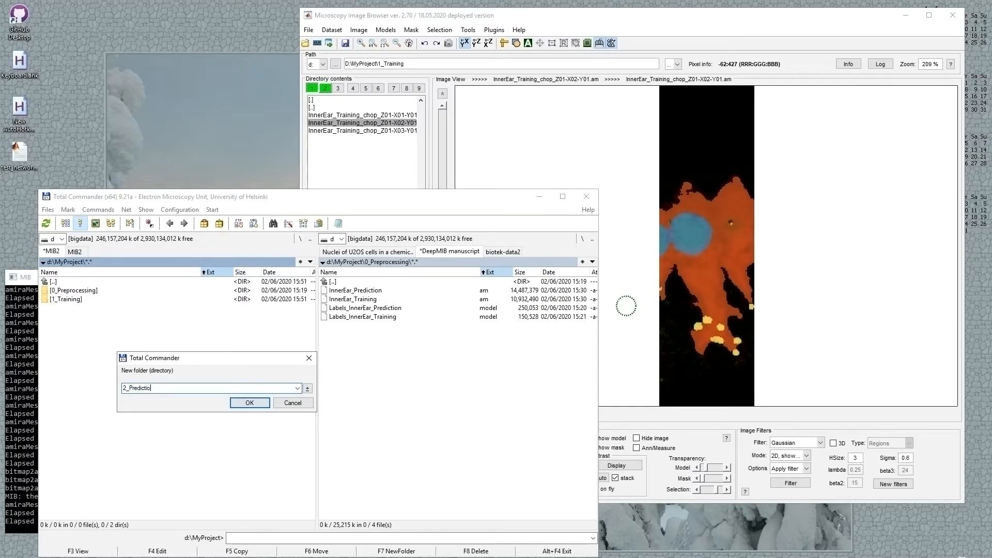
pyautogui.press('Return')
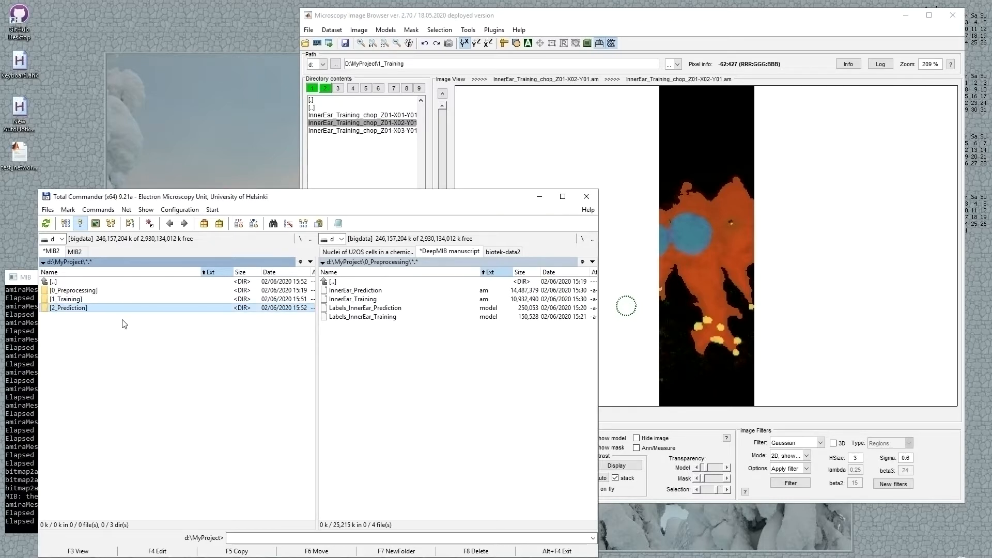
# Copy InnerEar_Prediction.am and Labels_InnerEar_Prediction.model from 0_Preprocessing into 2_Prediction, and return to the MyProject directory
pyautogui.press('Tab')
pyautogui.press('Up')
pyautogui.press('Up')
pyautogui.press('Insert')
pyautogui.press('Down')
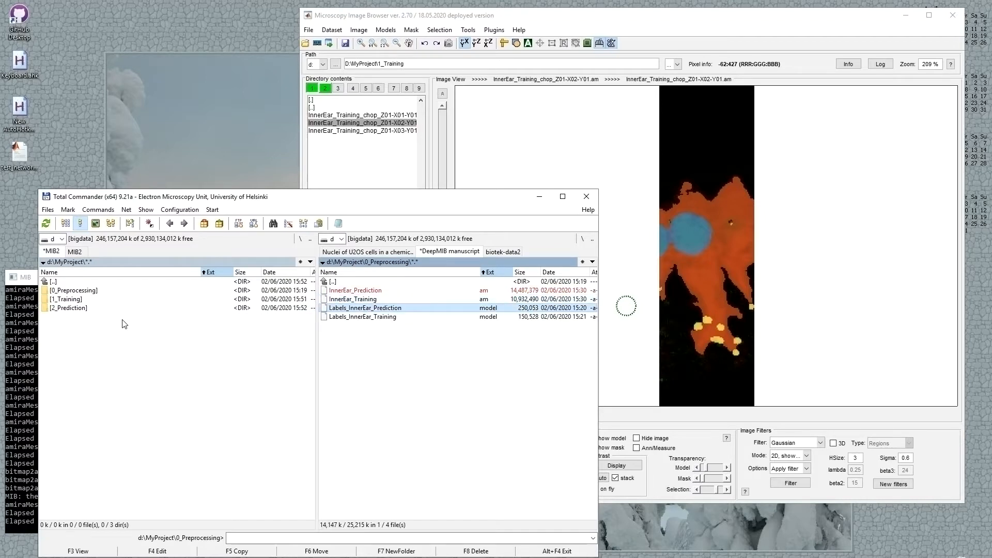
pyautogui.press('Insert')
pyautogui.press('F5')
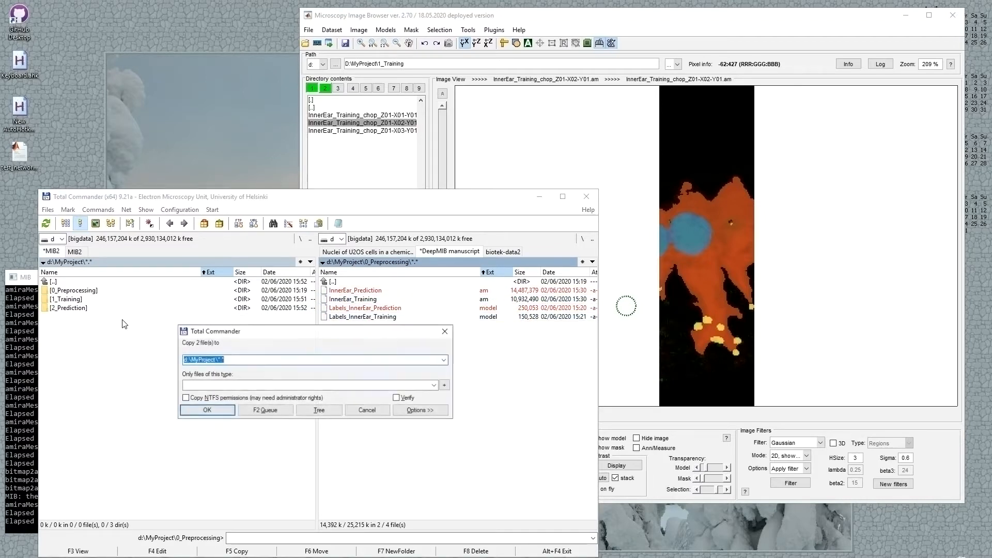
pyautogui.press('Escape')
pyautogui.press('Tab')
pyautogui.press('Return')
pyautogui.press('Tab')
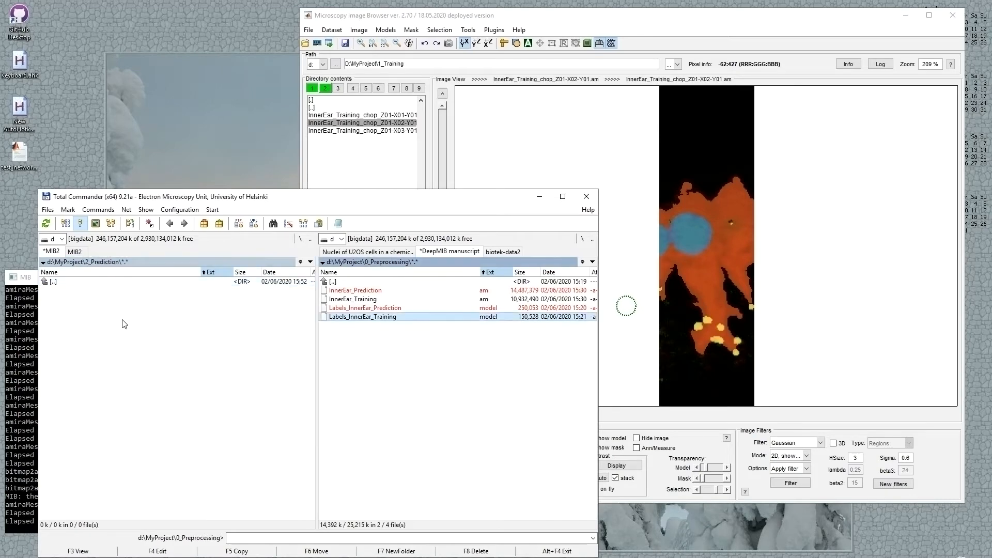
pyautogui.press('F5')
pyautogui.press('Return')
pyautogui.press('Up')
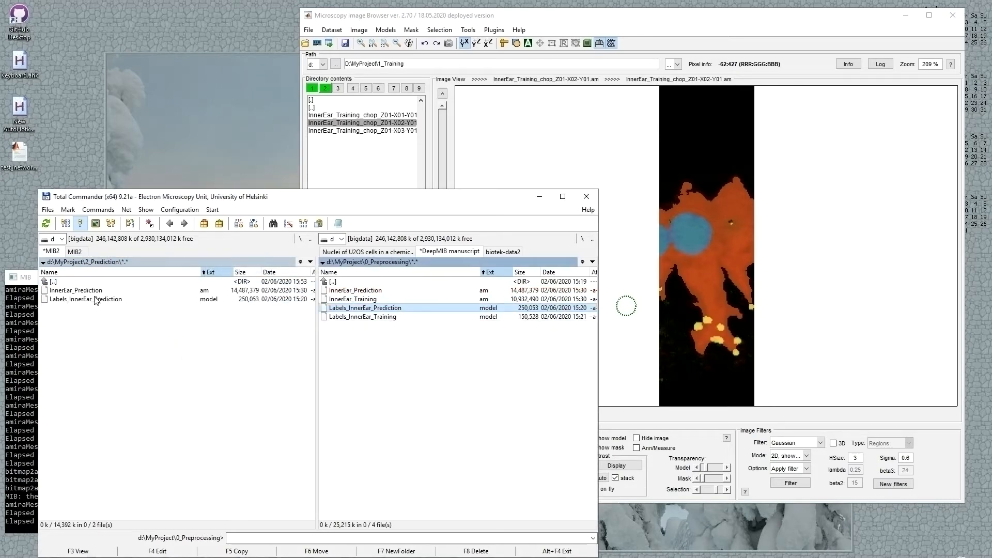
pyautogui.press('Tab')
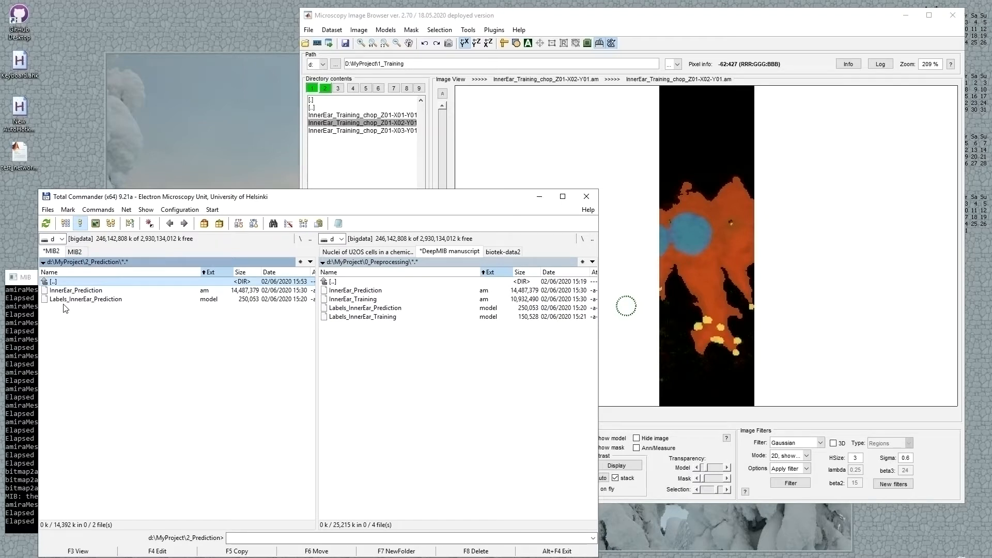
pyautogui.doubleClick(107, 282)
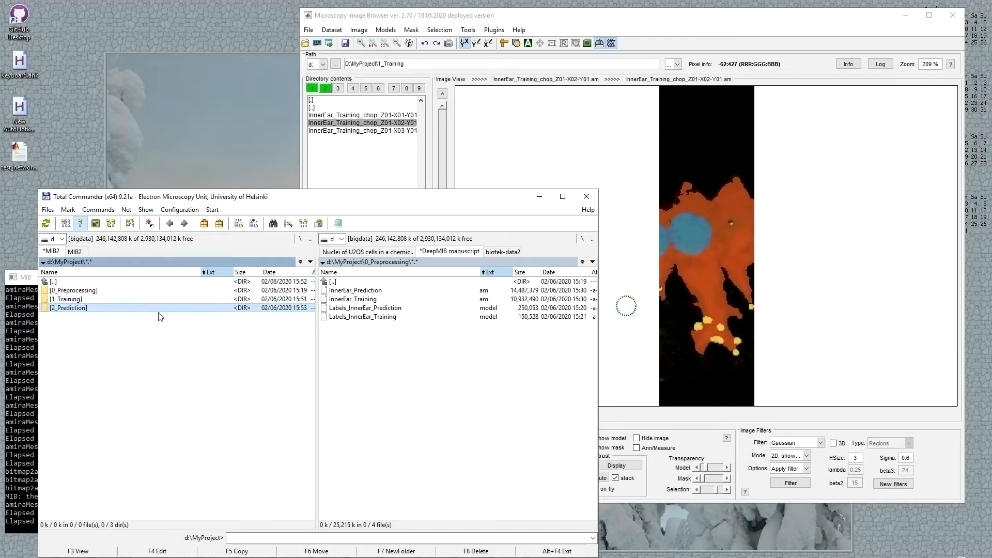
# Switch to Microscopy Image Browser, open the Deep learning segmentation tool and dismiss the wrong directories warning
pyautogui.click(480, 22)
pyautogui.click(468, 31)
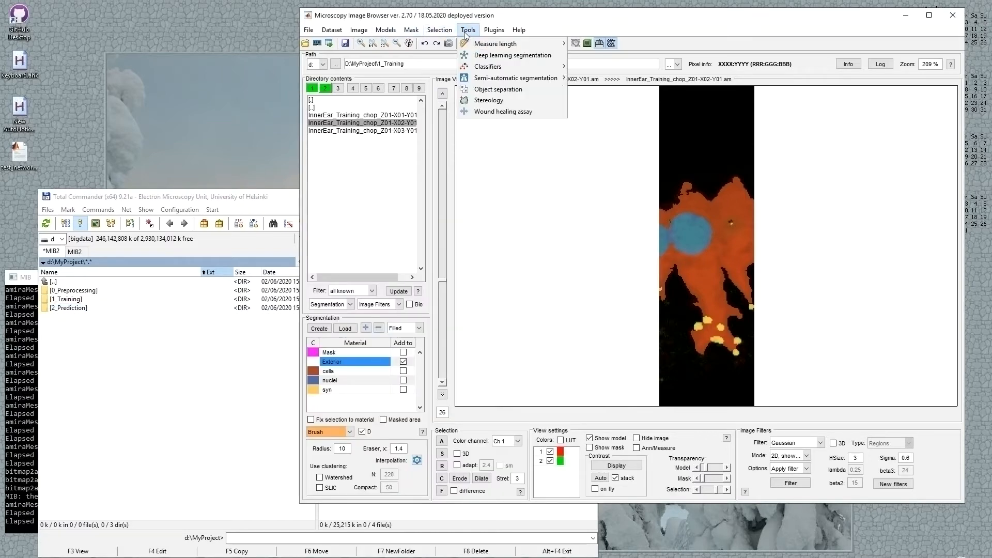
pyautogui.click(486, 56)
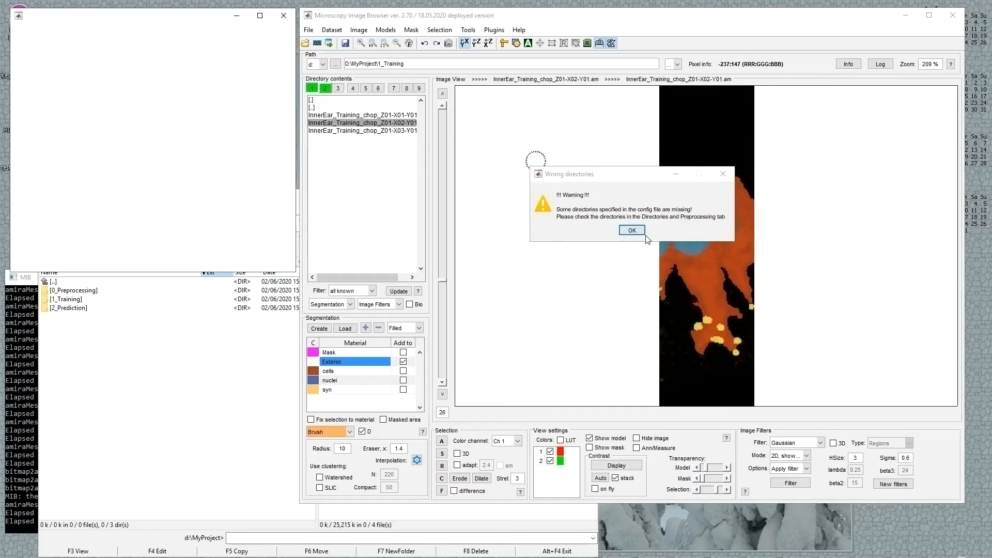
pyautogui.click(632, 230)
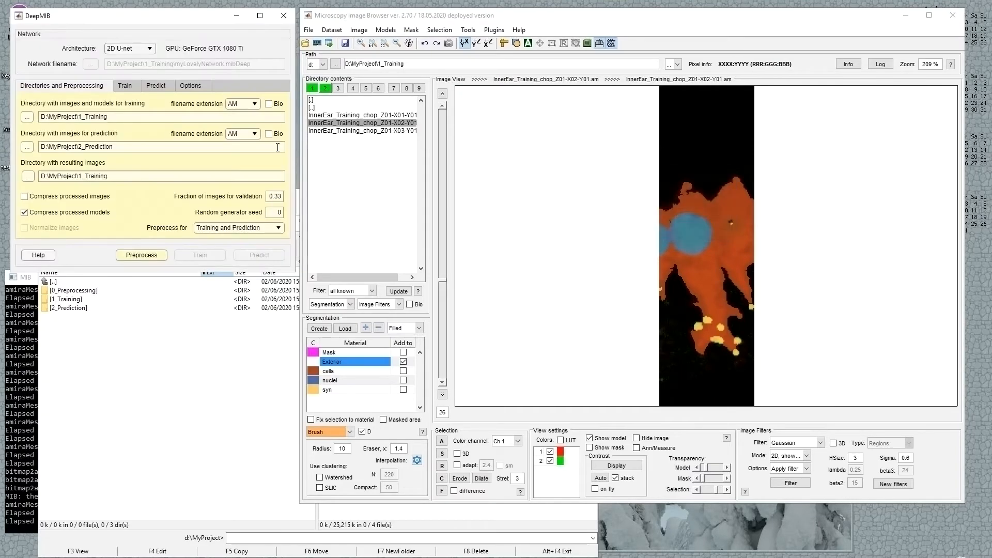
# Set the network architecture to 3D U-net
pyautogui.click(144, 50)
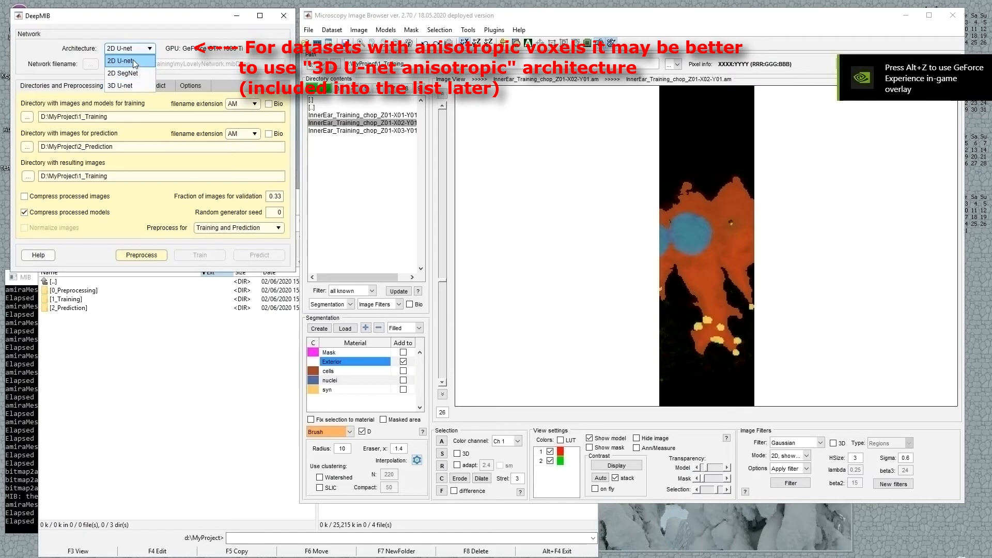
pyautogui.click(118, 86)
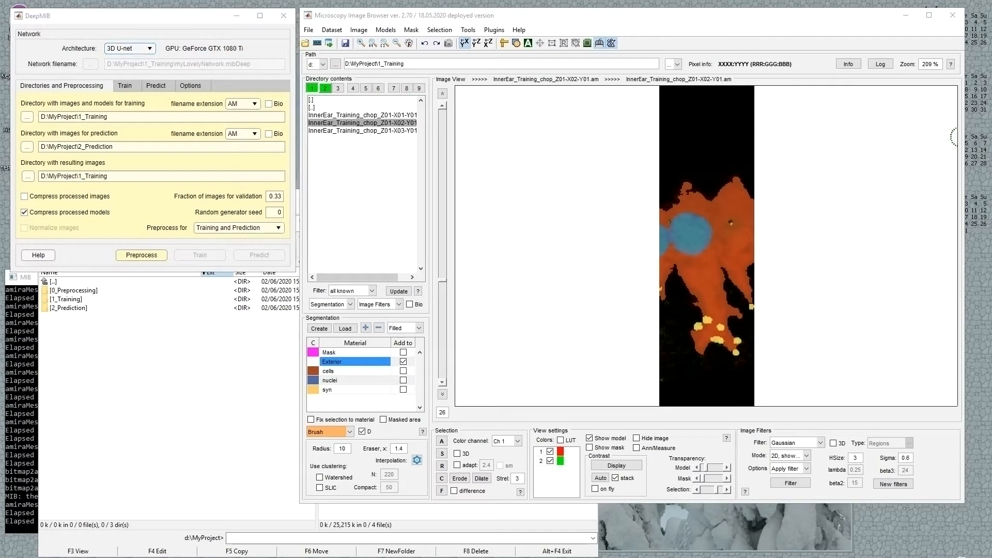
# Bring in the web browser, examine the U-Net page and the 3D U-Net arXiv paper's title, and put the browser away
pyautogui.moveTo(991, 43); pyautogui.dragTo(770, 43)
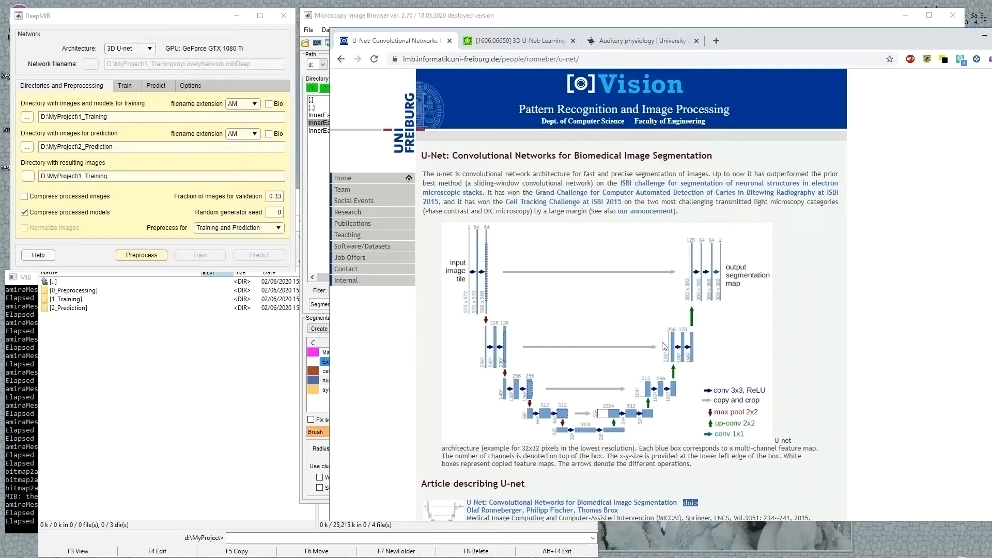
pyautogui.click(537, 43)
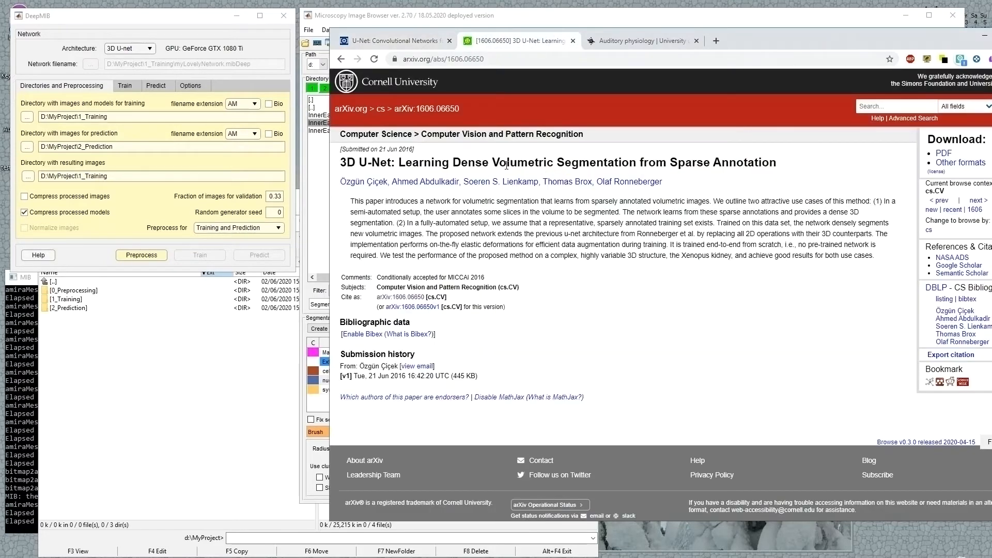
pyautogui.moveTo(341, 165); pyautogui.dragTo(789, 163)
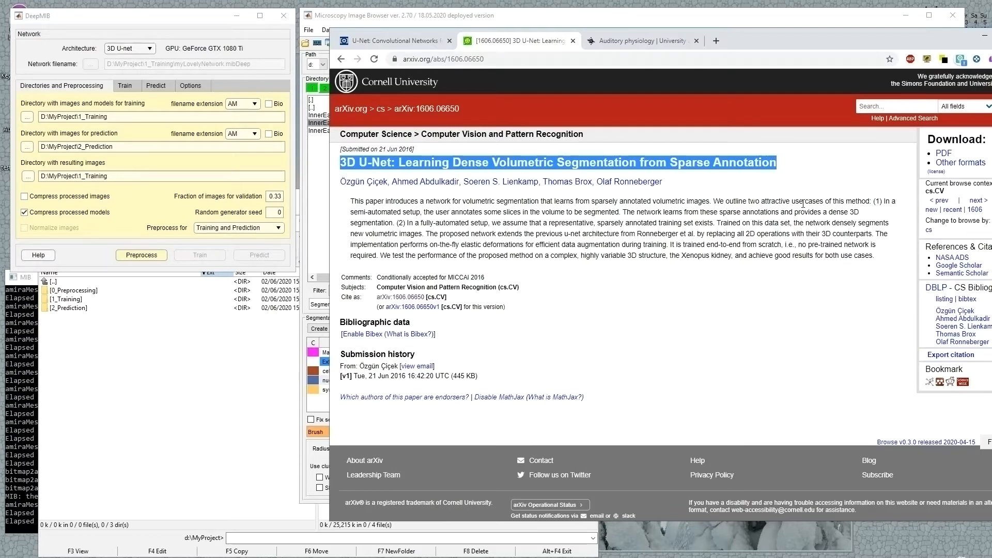
pyautogui.click(706, 237)
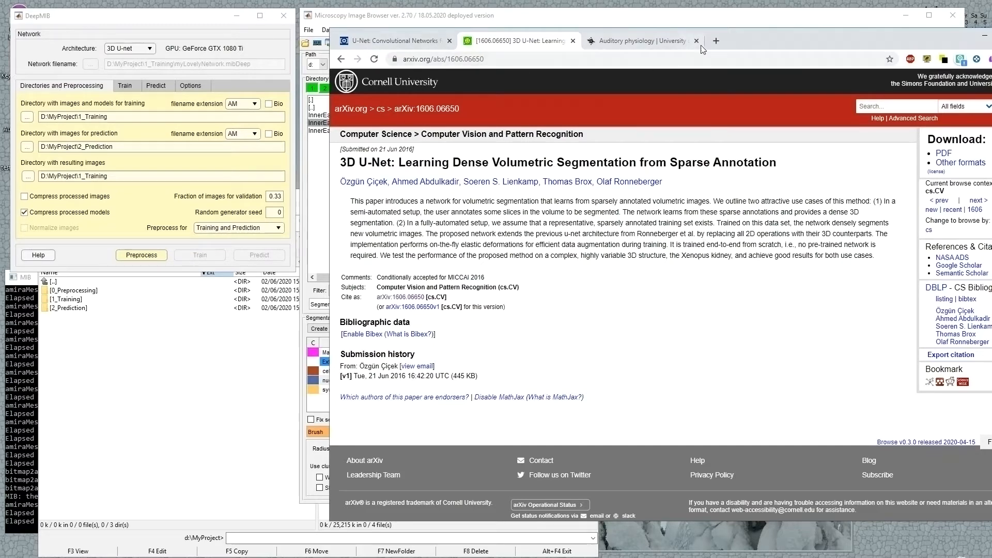
pyautogui.click(984, 35)
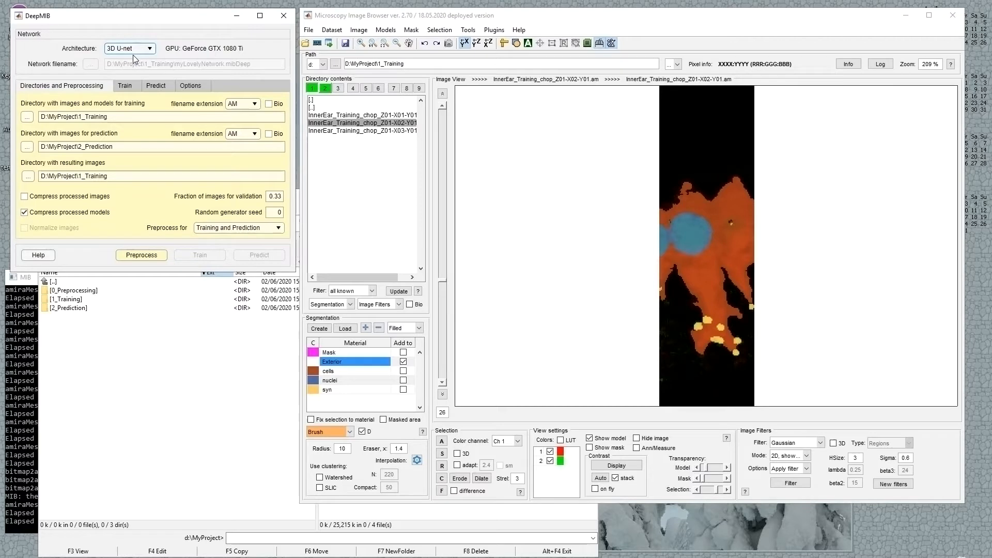
# Choose D:\MyProject\1_Training as the directory with images and models for training
pyautogui.click(118, 117)
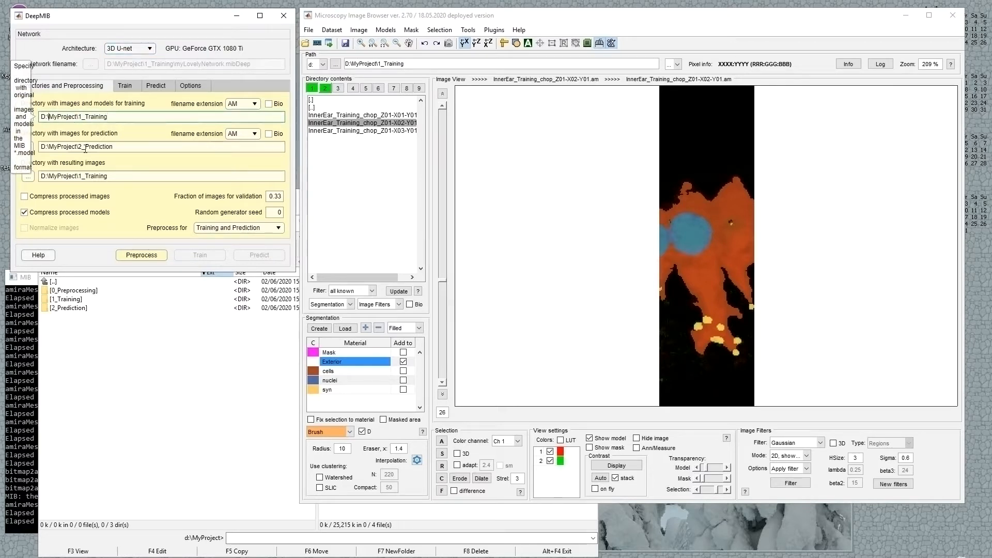
pyautogui.click(98, 176)
pyautogui.click(97, 118)
pyautogui.click(29, 121)
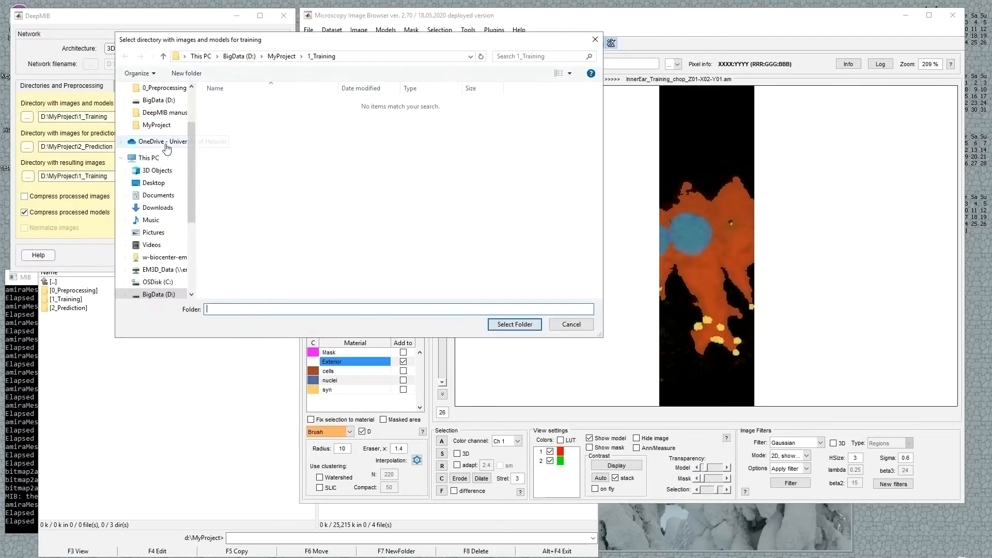
pyautogui.click(274, 56)
pyautogui.doubleClick(228, 112)
pyautogui.click(514, 324)
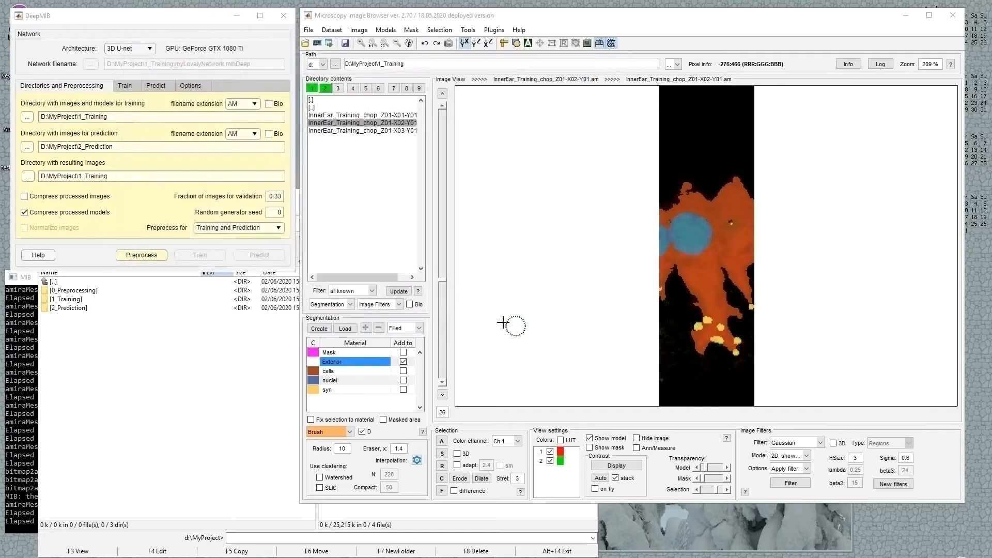
# Choose D:\MyProject\2_Prediction as the directory with images for prediction
pyautogui.click(130, 146)
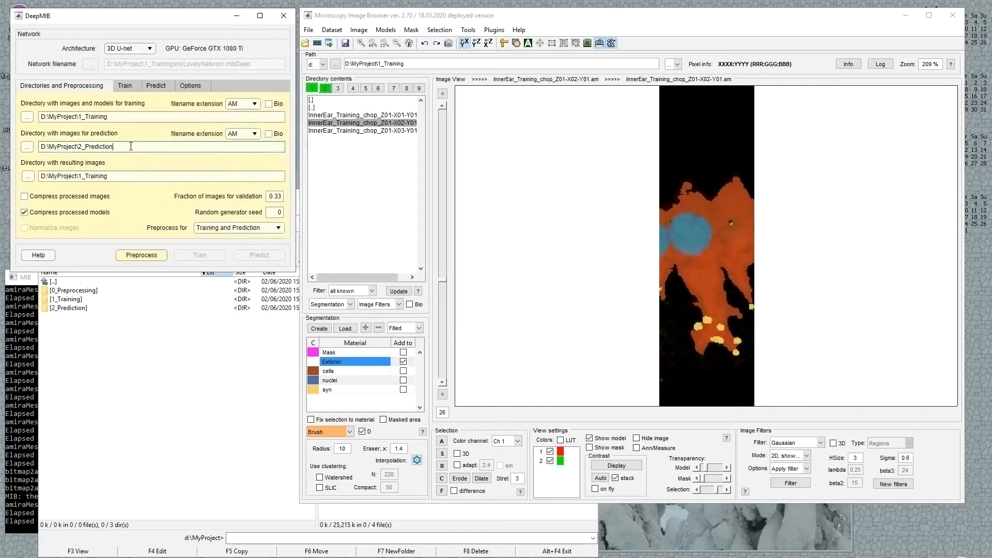
pyautogui.click(131, 117)
pyautogui.click(29, 147)
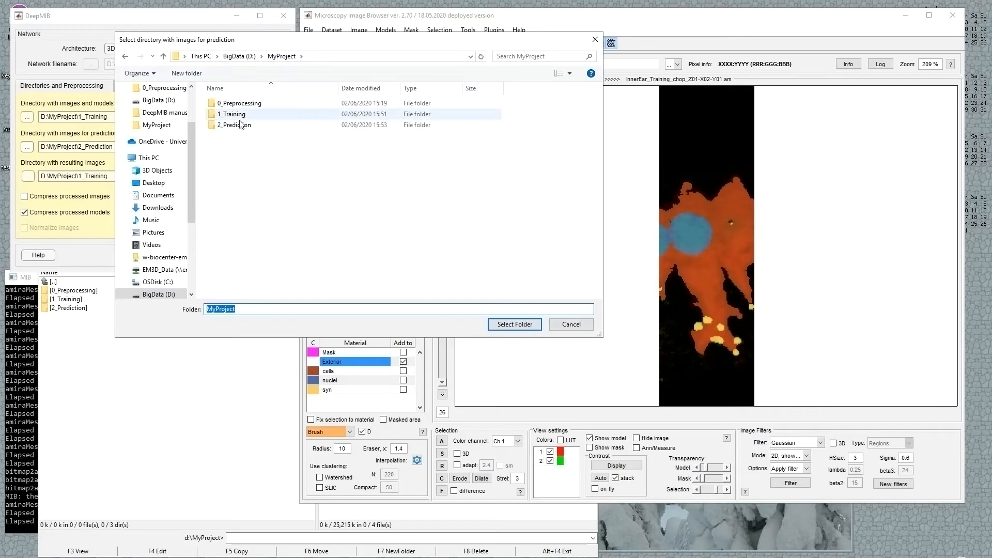
pyautogui.click(232, 128)
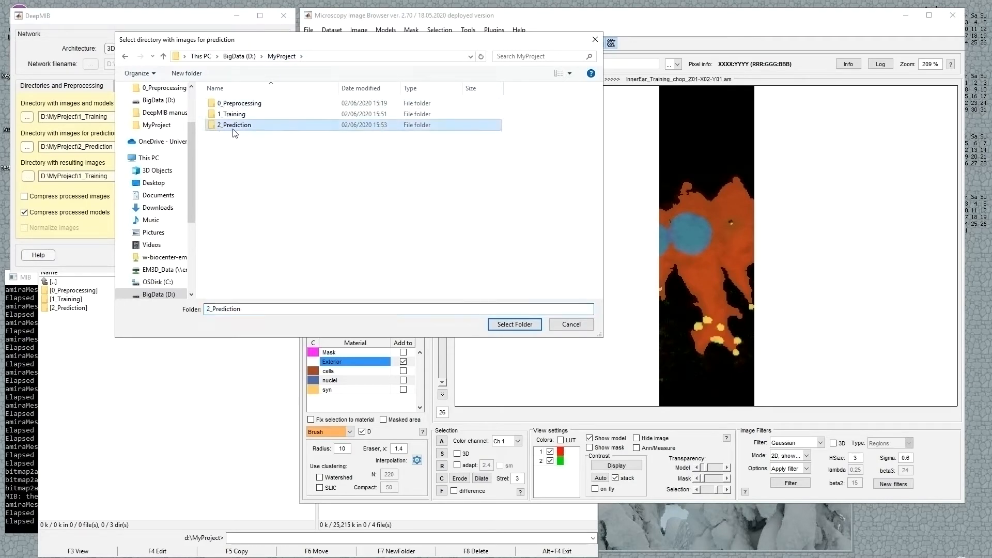
pyautogui.doubleClick(236, 130)
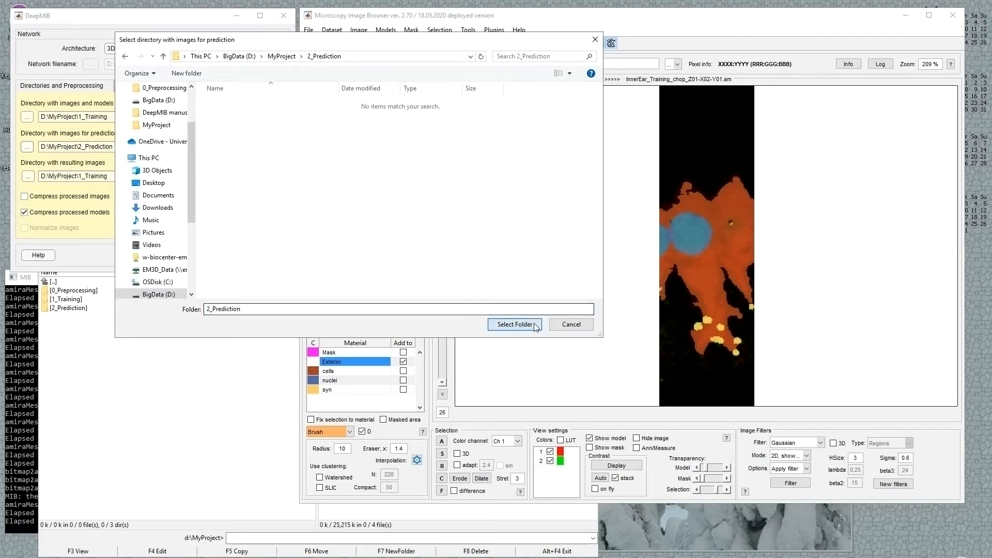
pyautogui.click(515, 324)
# Create a 3_Results folder in MyProject and choose it as the directory with resulting images
pyautogui.click(33, 176)
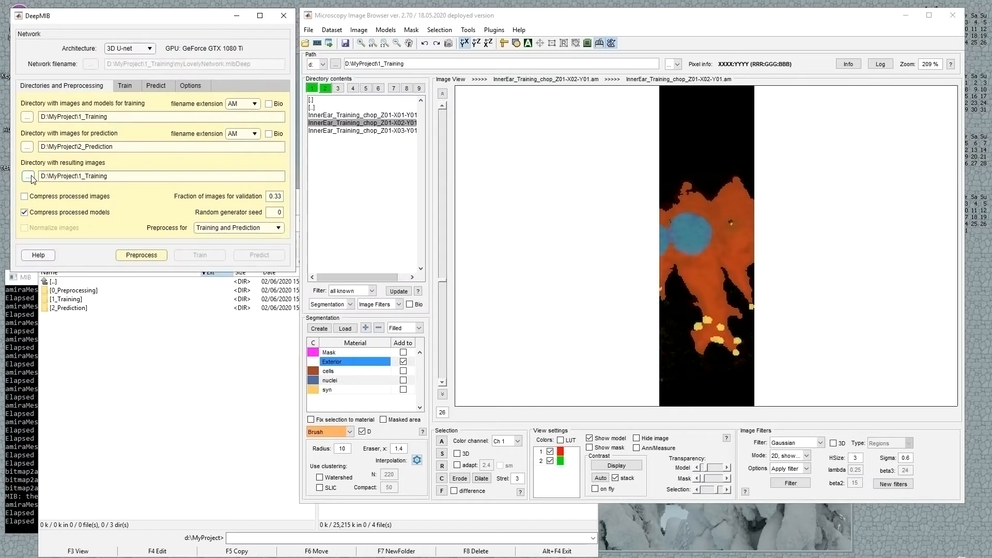
pyautogui.click(281, 56)
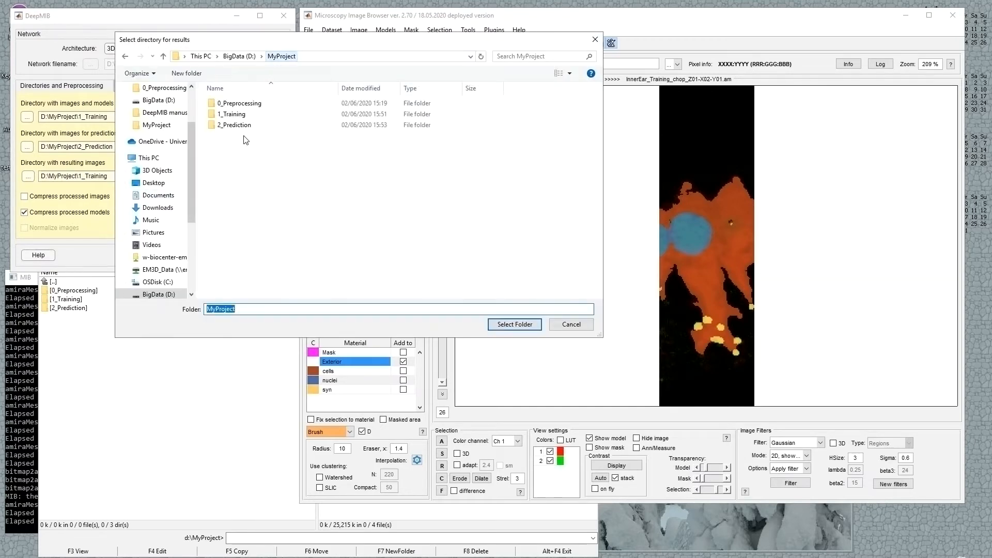
pyautogui.click(194, 73)
pyautogui.write('3_Result')
pyautogui.press('Return')
pyautogui.press('Return')
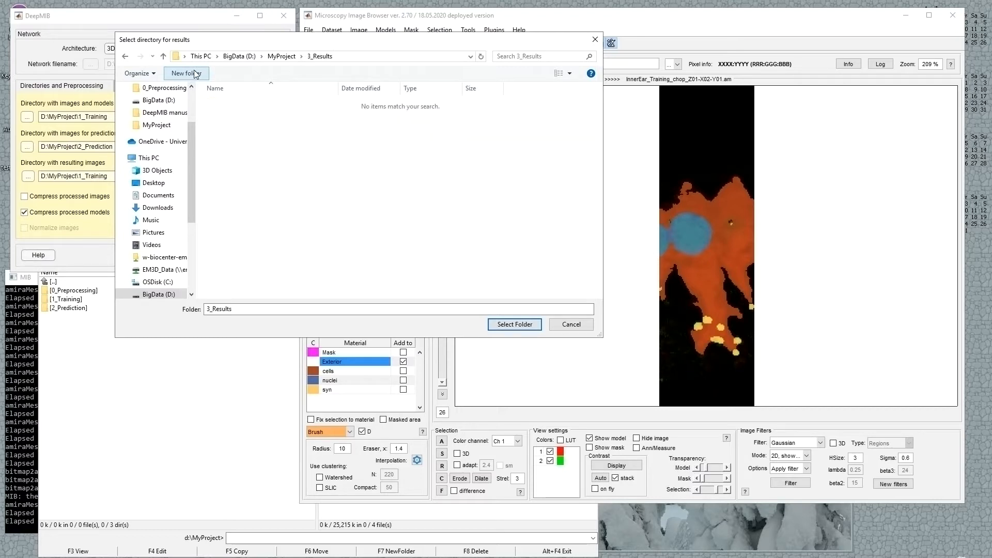
pyautogui.click(511, 324)
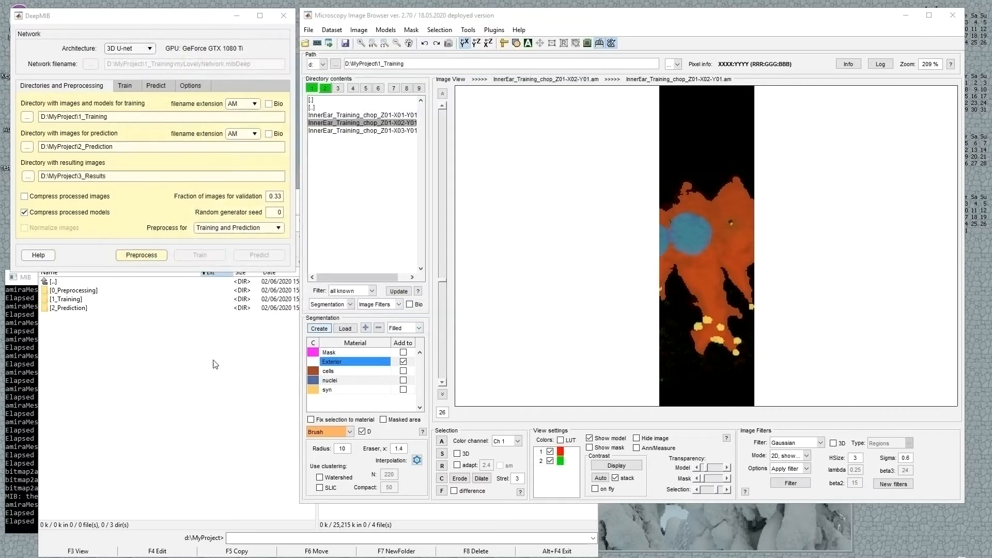
# Switch to Total Commander and check the preprocessing, training, prediction and results folders in MyProject
pyautogui.click(215, 383)
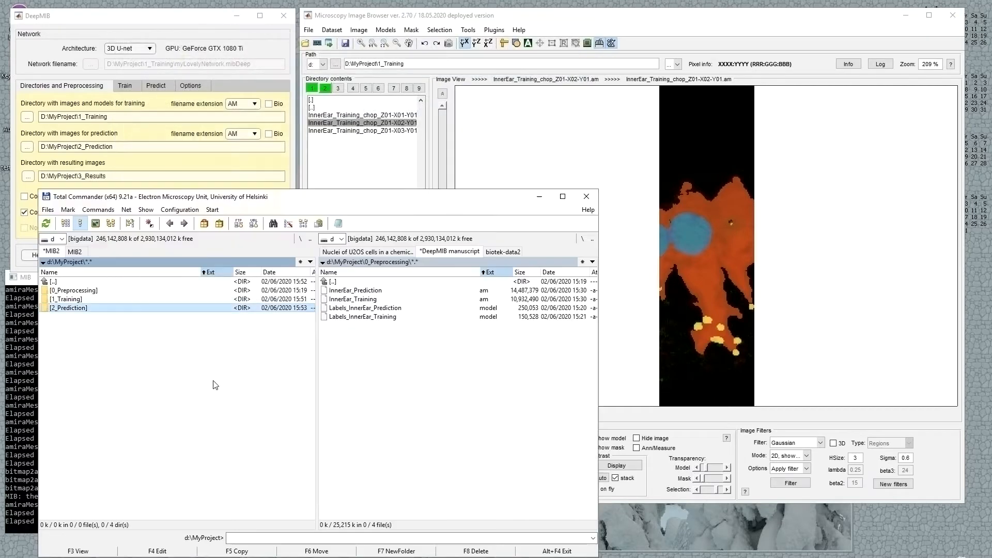
pyautogui.click(85, 292)
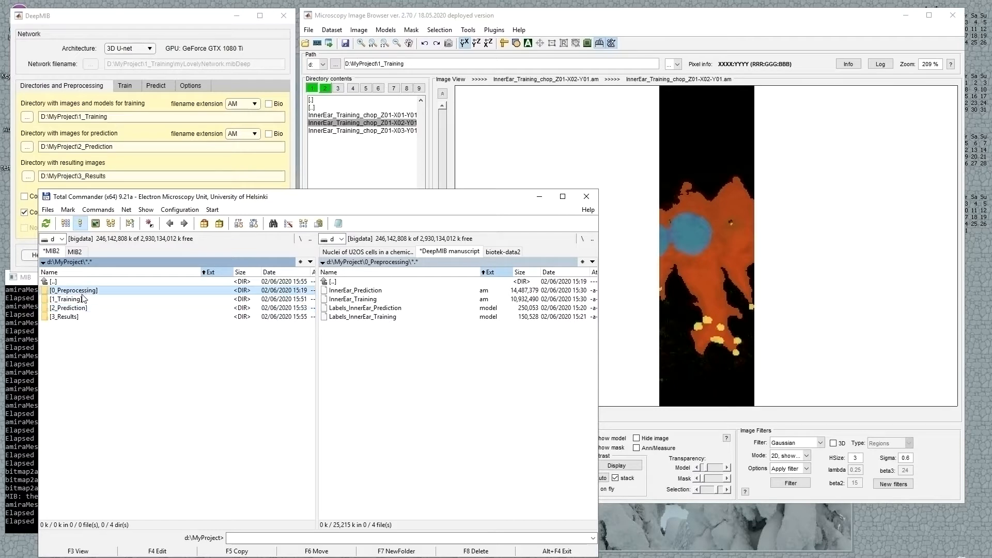
pyautogui.click(82, 301)
pyautogui.click(84, 310)
pyautogui.click(72, 318)
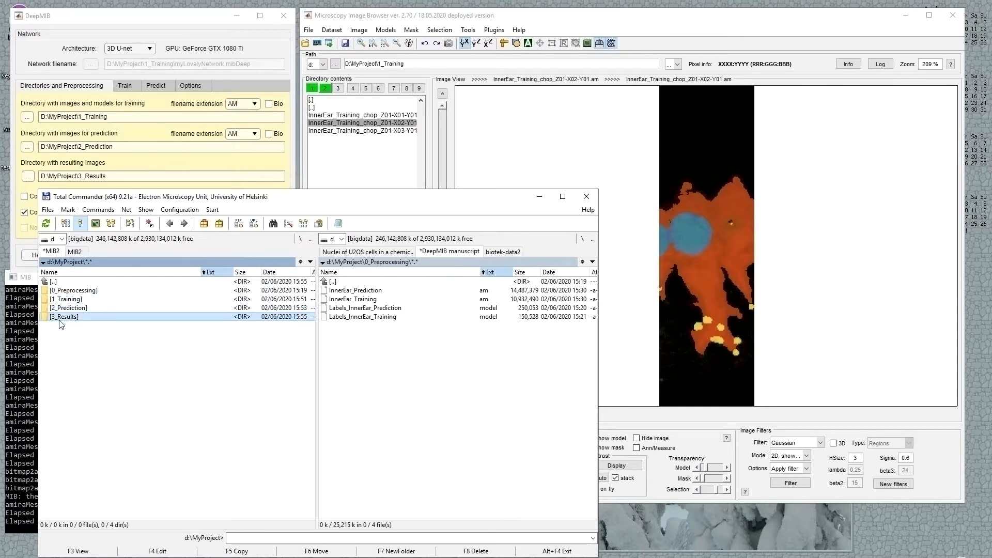
# Return to DeepMIB and examine the available filename extensions for training images, both with and without the Bio option, keeping AM
pyautogui.click(184, 107)
pyautogui.click(231, 105)
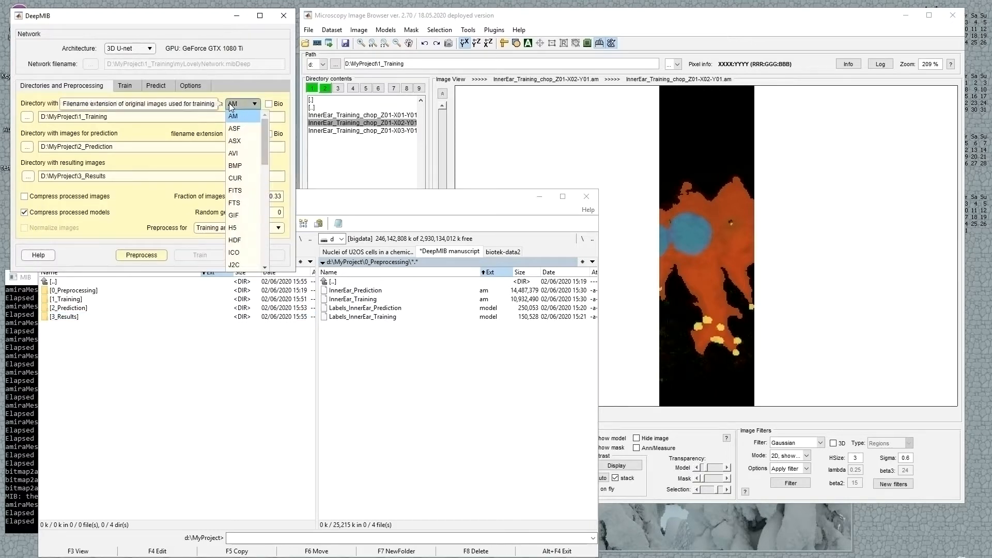
pyautogui.click(244, 104)
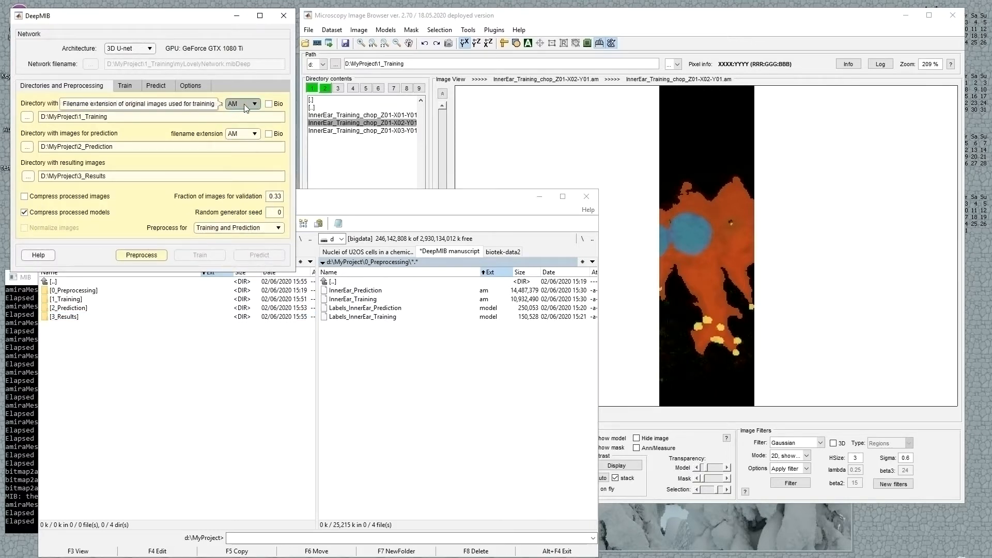
pyautogui.click(244, 104)
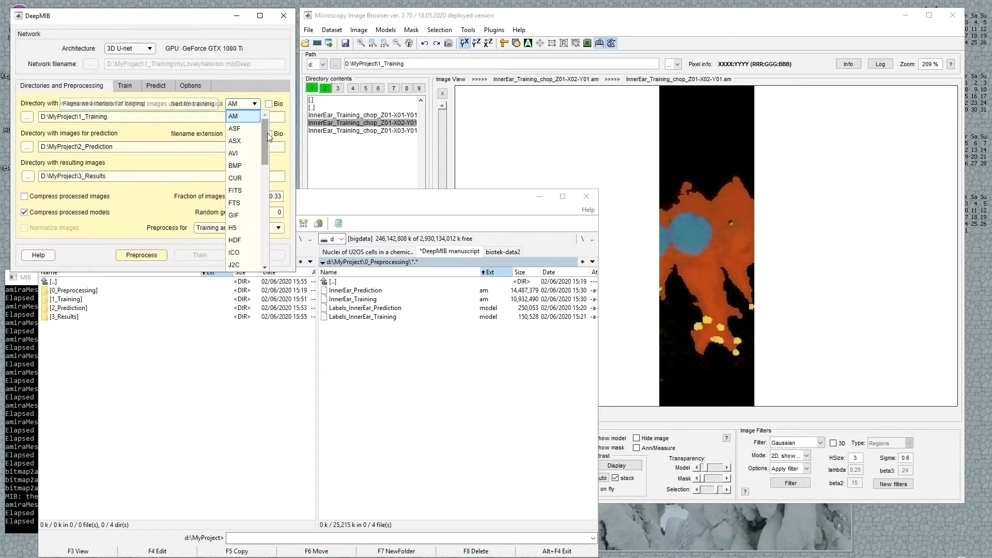
pyautogui.moveTo(267, 134); pyautogui.dragTo(264, 159)
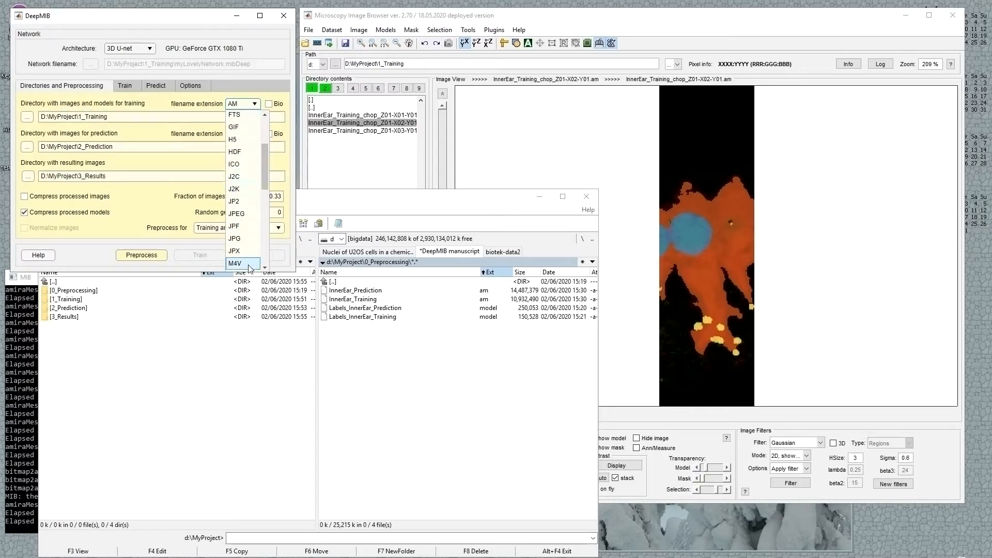
pyautogui.click(241, 103)
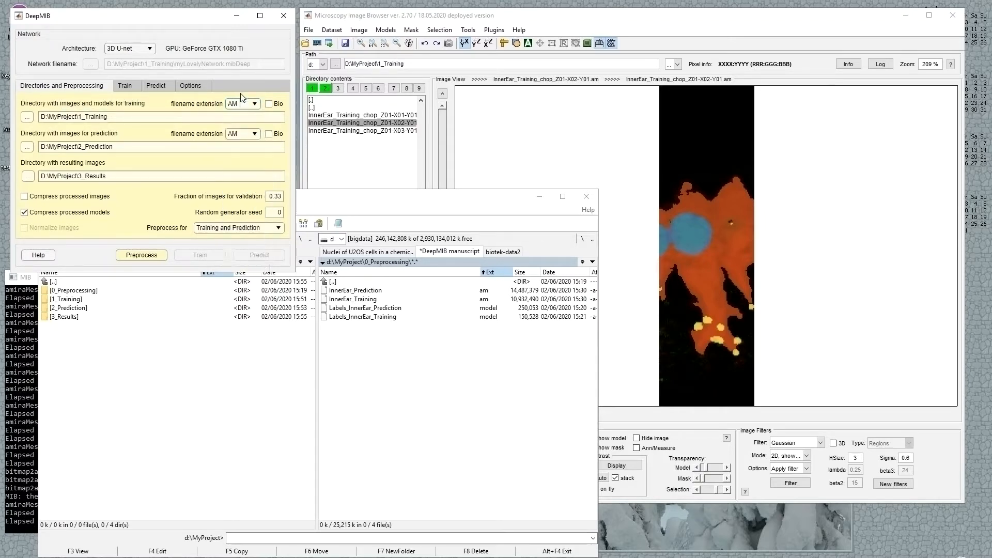
pyautogui.click(271, 104)
pyautogui.click(249, 101)
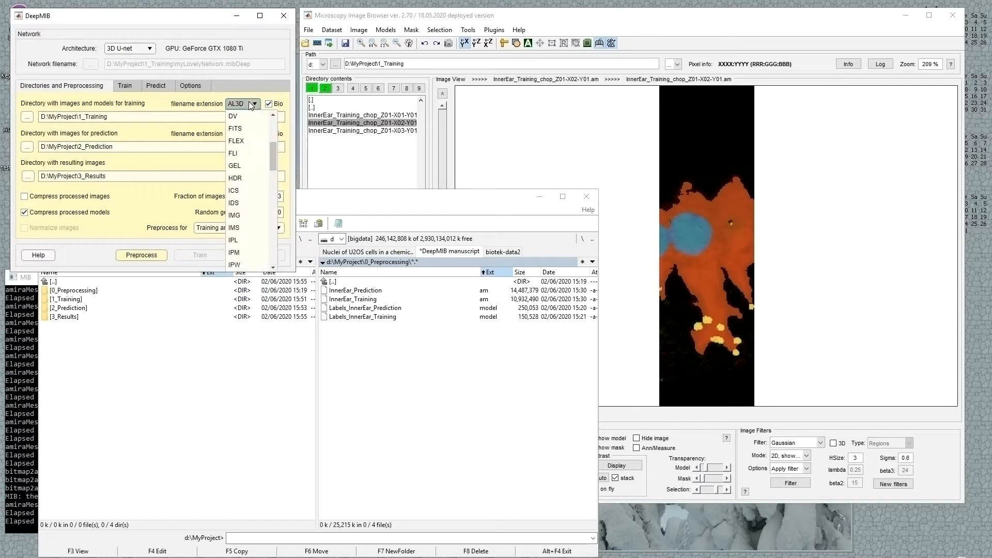
pyautogui.moveTo(271, 154); pyautogui.dragTo(272, 124)
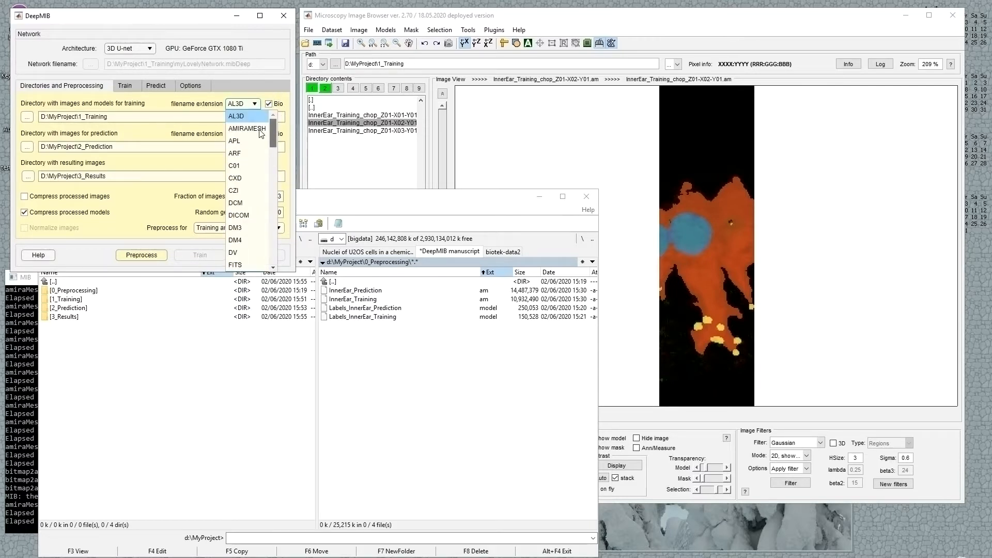
pyautogui.click(262, 106)
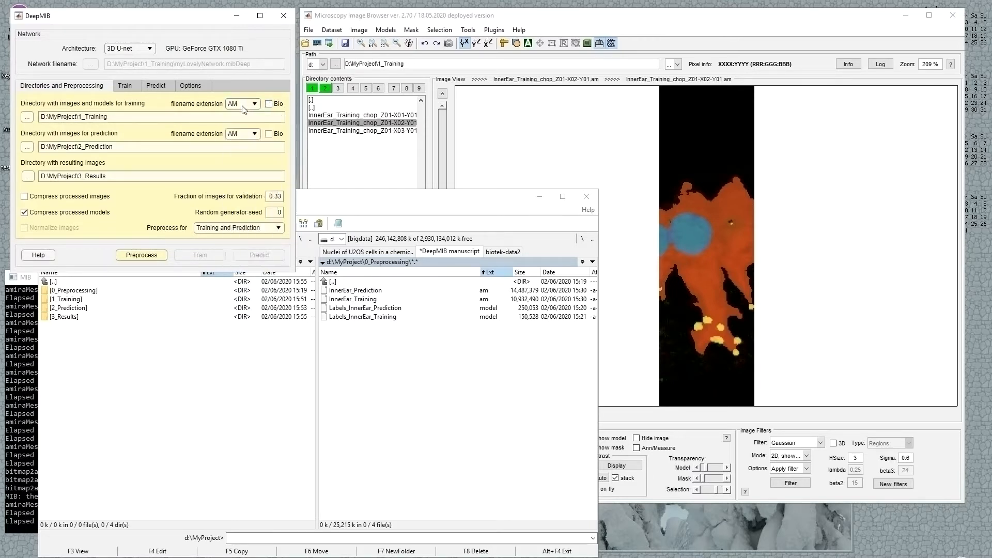
# Open the 1_Training folder in Total Commander and check the file extensions of the three chopped training images
pyautogui.doubleClick(102, 299)
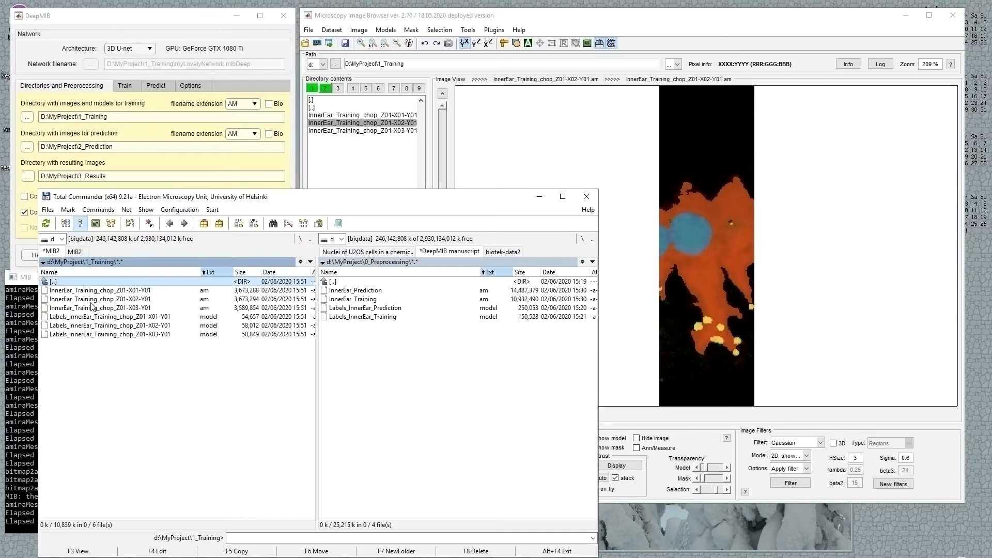
pyautogui.click(206, 290)
pyautogui.click(207, 299)
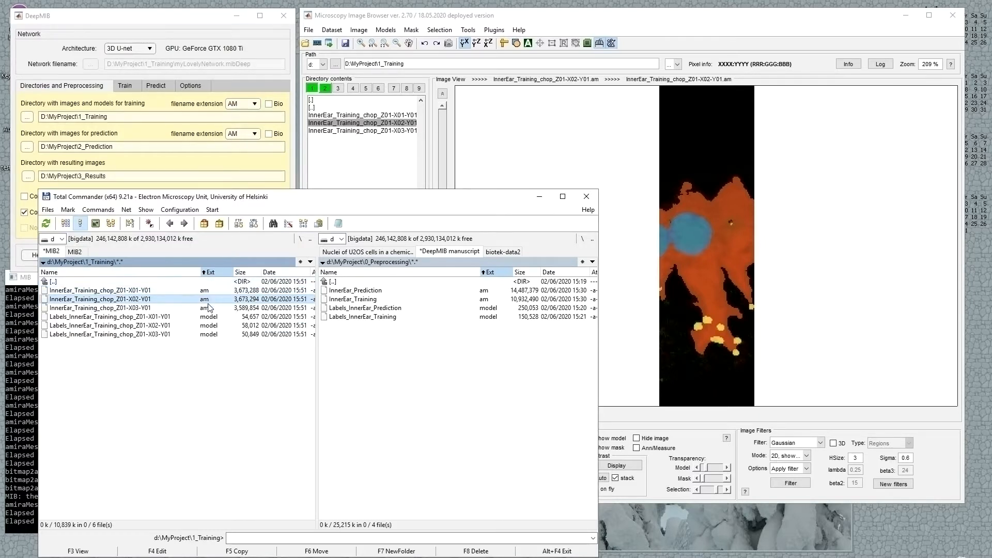
pyautogui.click(208, 308)
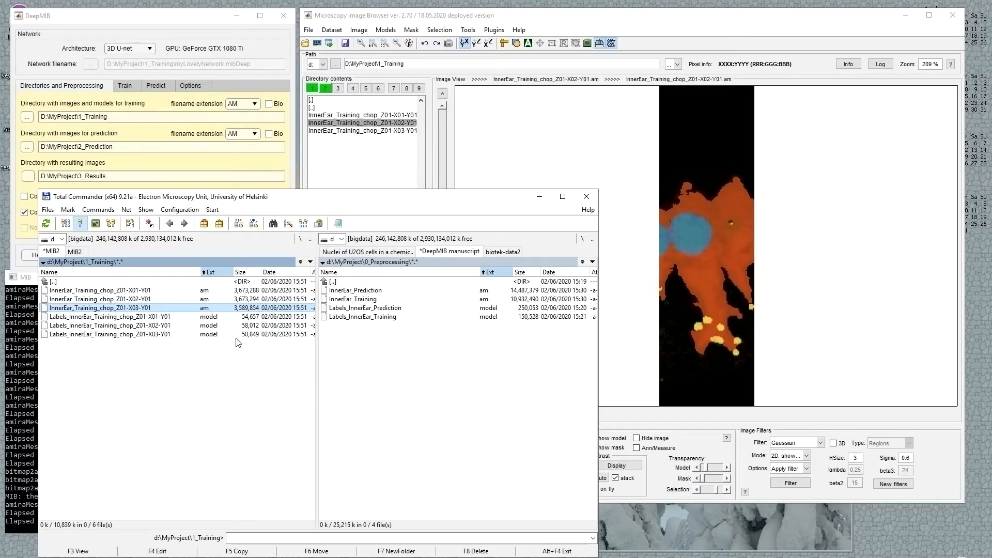
# Return to DeepMIB to check the fraction of images for validation, and compare it with the chopped training images in Total Commander
pyautogui.click(181, 137)
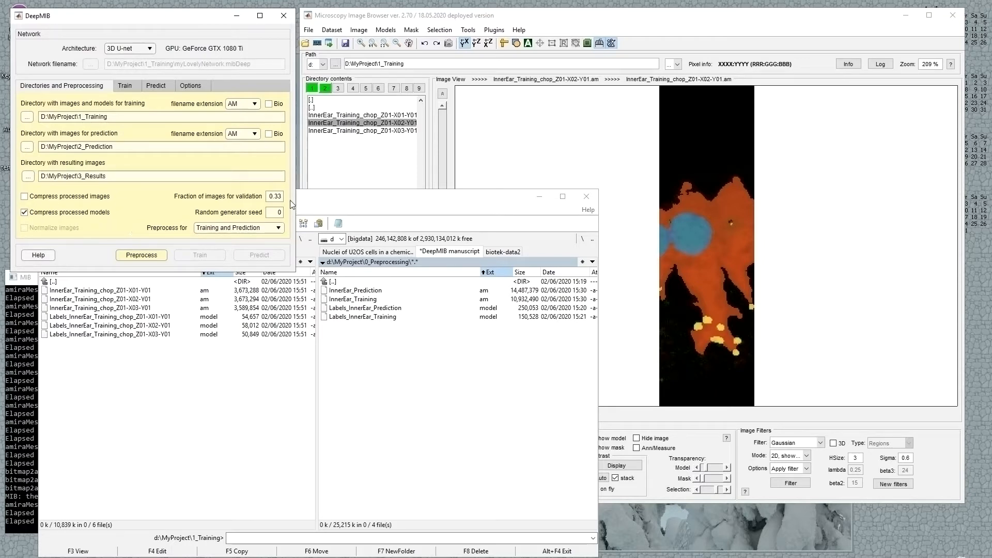
pyautogui.doubleClick(269, 198)
pyautogui.click(139, 299)
pyautogui.click(147, 308)
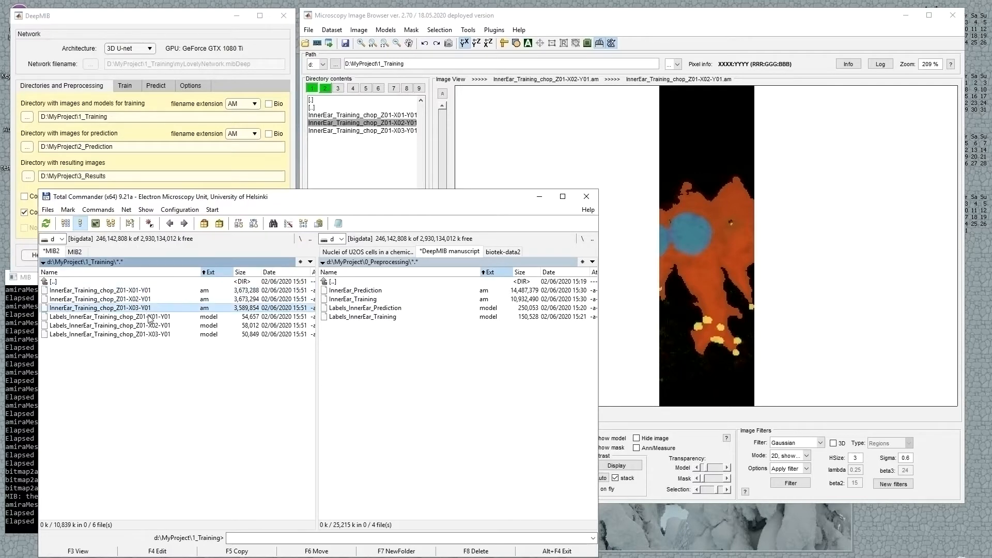
# Move the Total Commander window clear of the DeepMIB settings and preprocess for training and prediction, keeping validation fraction 0.33 and seed 0
pyautogui.moveTo(190, 201); pyautogui.dragTo(424, 172)
pyautogui.click(200, 203)
pyautogui.doubleClick(275, 197)
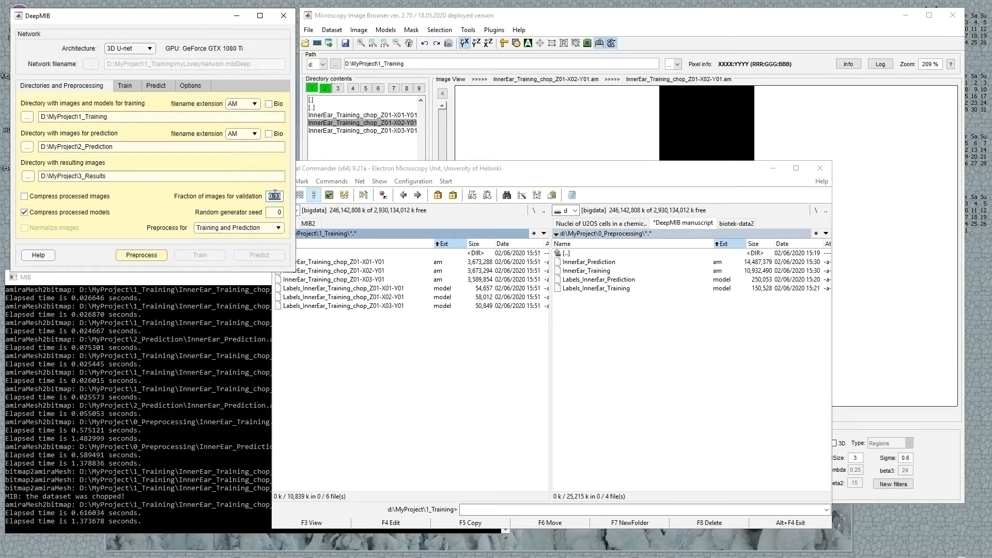
pyautogui.click(273, 211)
pyautogui.click(148, 256)
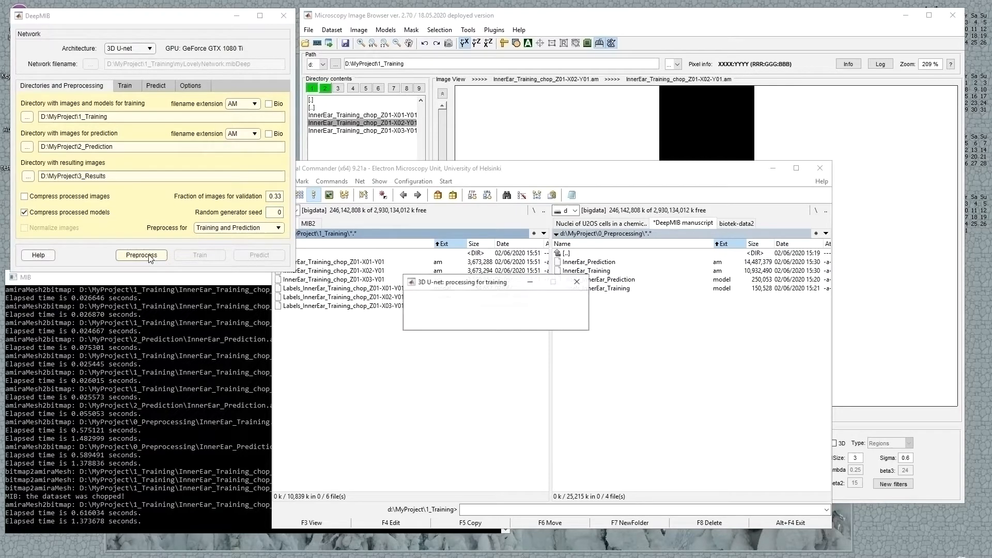
# Open the 3_Results folder of MyProject in Total Commander and look over the training, validation and prediction subfolders
pyautogui.doubleClick(343, 254)
pyautogui.doubleClick(313, 288)
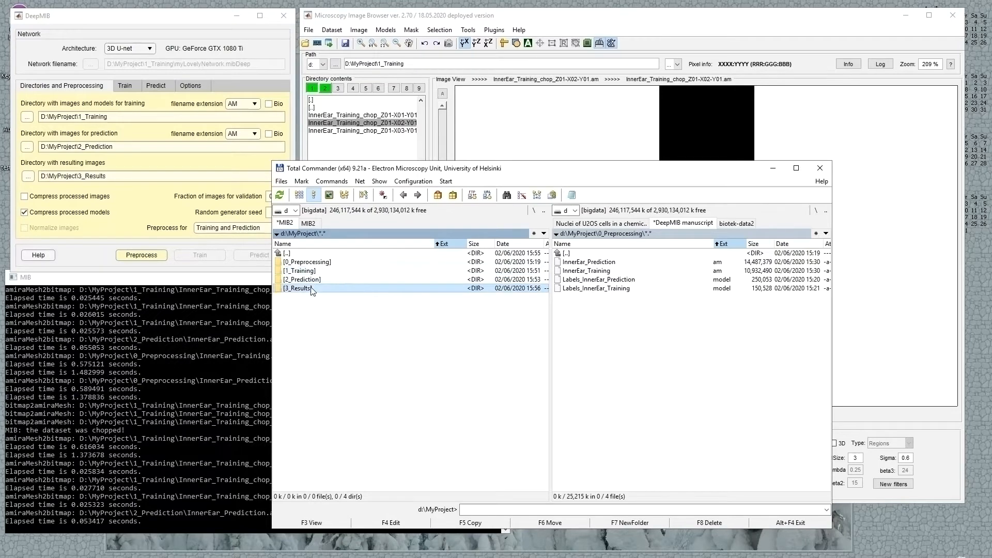
pyautogui.click(321, 272)
pyautogui.click(320, 280)
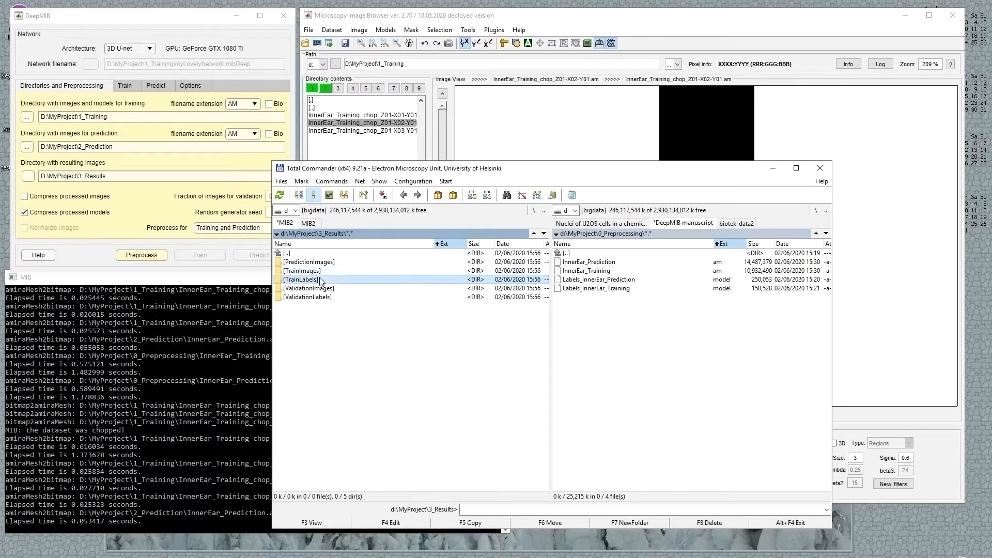
pyautogui.press('Down')
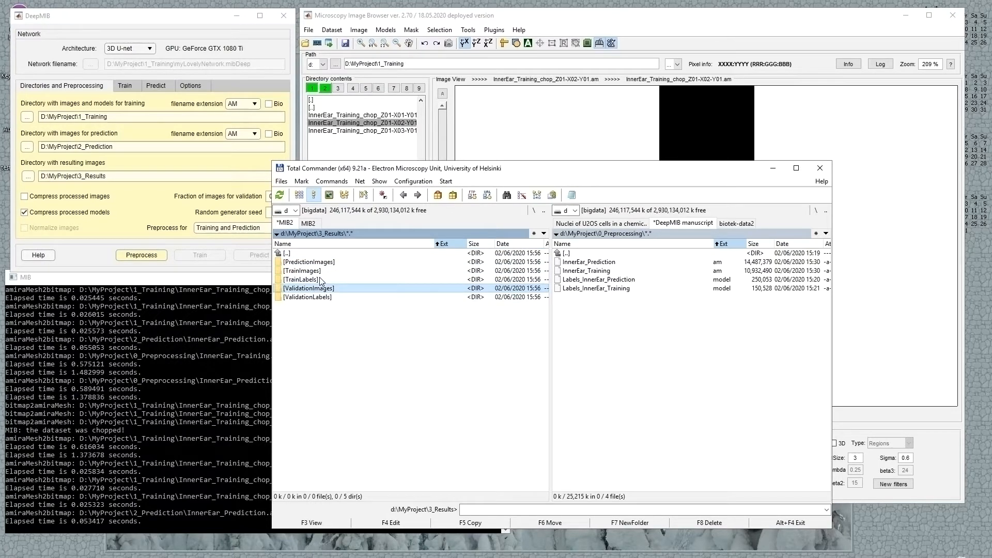
pyautogui.press('Down')
pyautogui.press('Up')
pyautogui.press('Up')
pyautogui.press('Up')
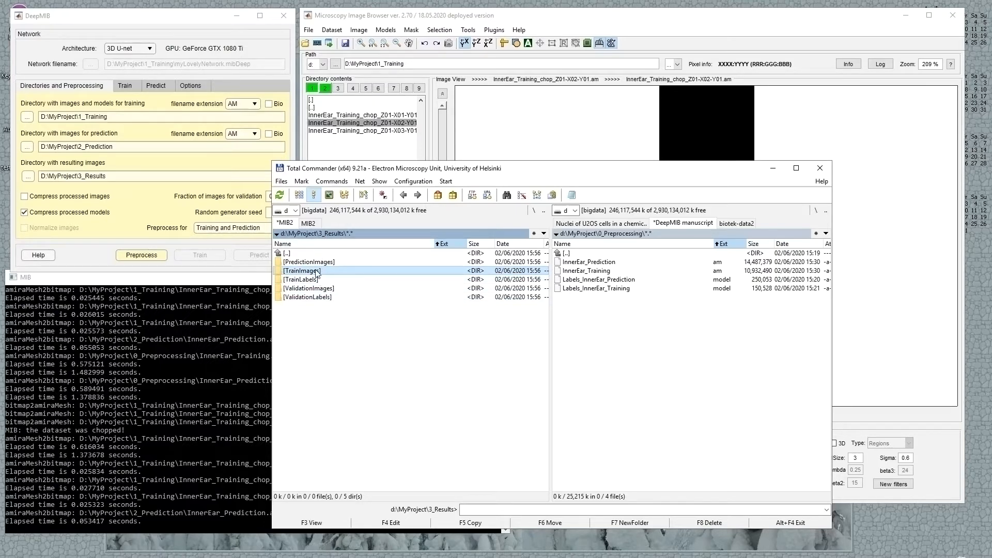
# Check which chopped images were placed in the TrainImages folder and which in ValidationImages
pyautogui.doubleClick(318, 272)
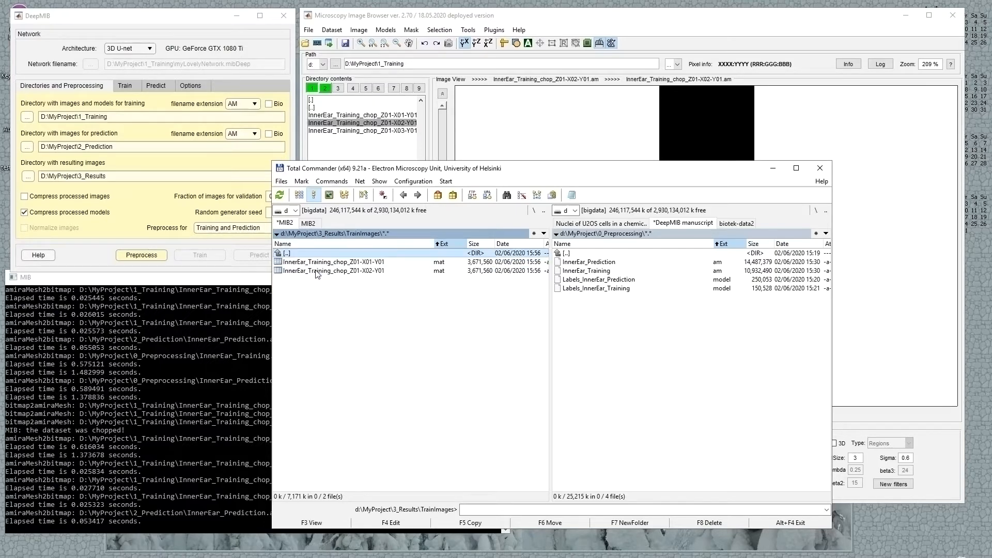
pyautogui.click(368, 264)
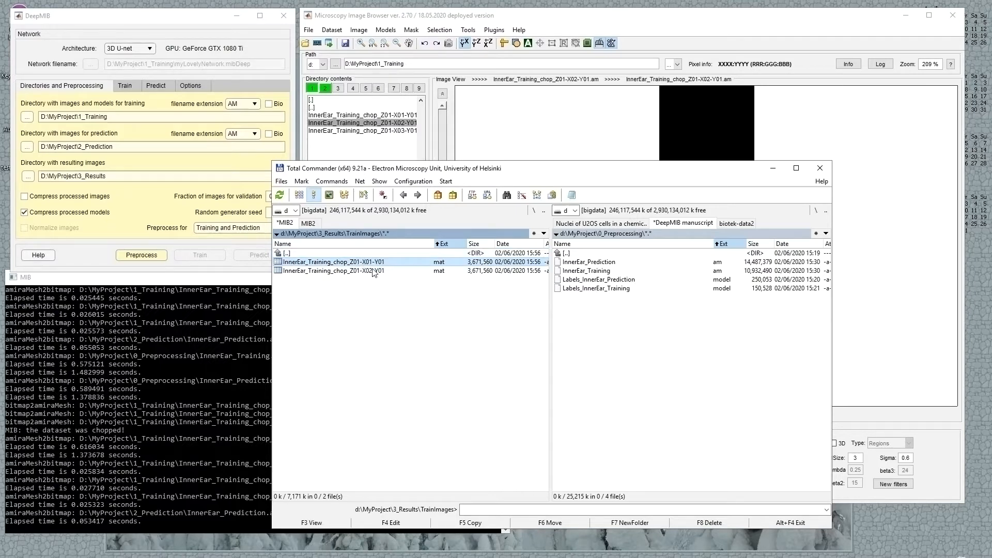
pyautogui.click(368, 274)
pyautogui.click(362, 264)
pyautogui.click(366, 272)
pyautogui.doubleClick(354, 254)
pyautogui.doubleClick(337, 288)
pyautogui.click(368, 265)
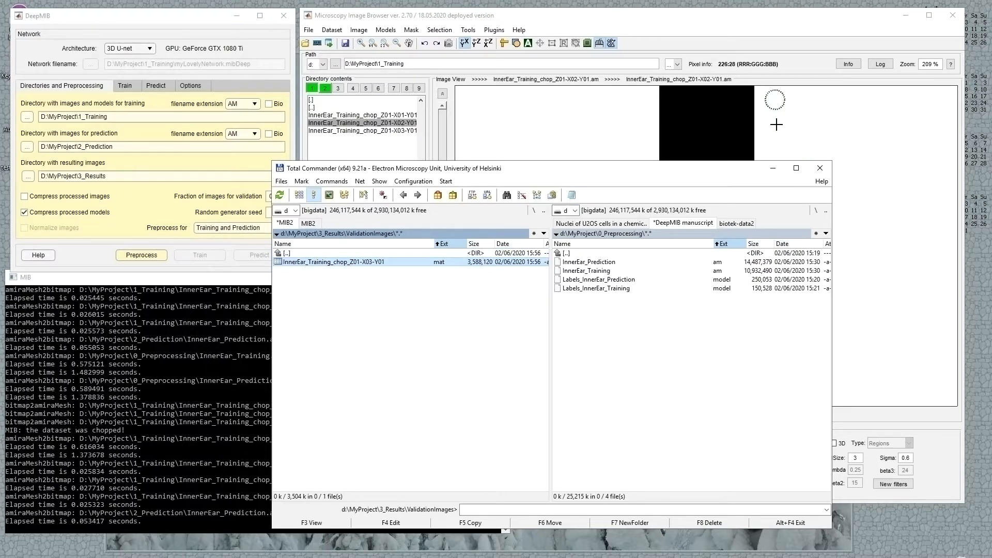
# Set the random generator seed to 2 in DeepMIB and run the preprocessing again
pyautogui.click(162, 211)
pyautogui.click(273, 212)
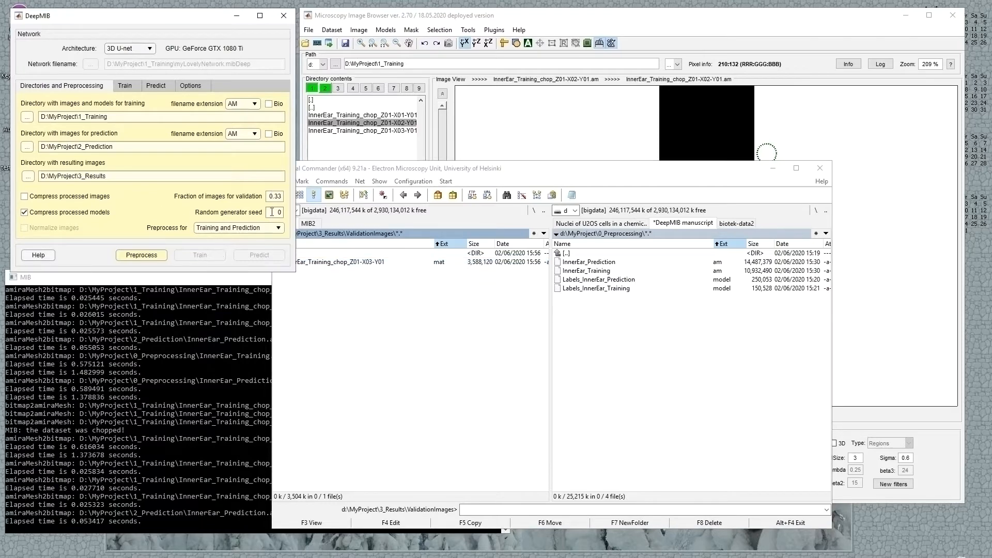
pyautogui.click(145, 256)
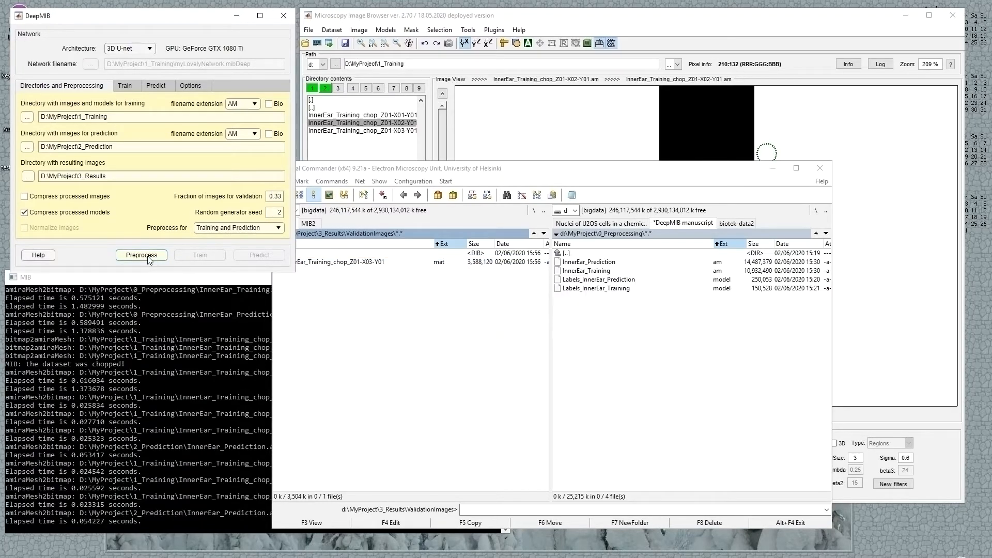
# Recheck the TrainImages and ValidationImages folders in Total Commander for the new image split, and return to 3_Results
pyautogui.click(346, 312)
pyautogui.press('Up')
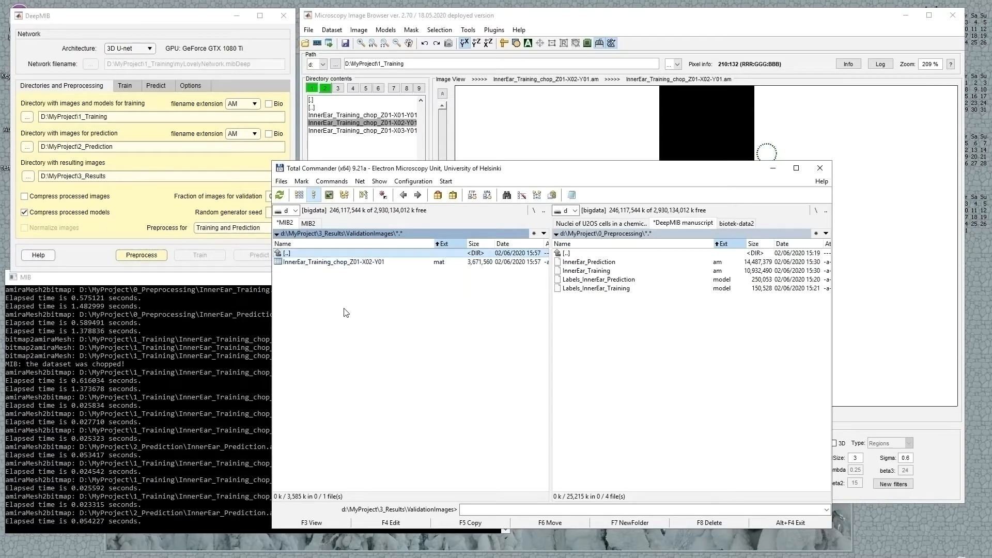
pyautogui.press('Return')
pyautogui.press('Up')
pyautogui.press('Up')
pyautogui.press('Return')
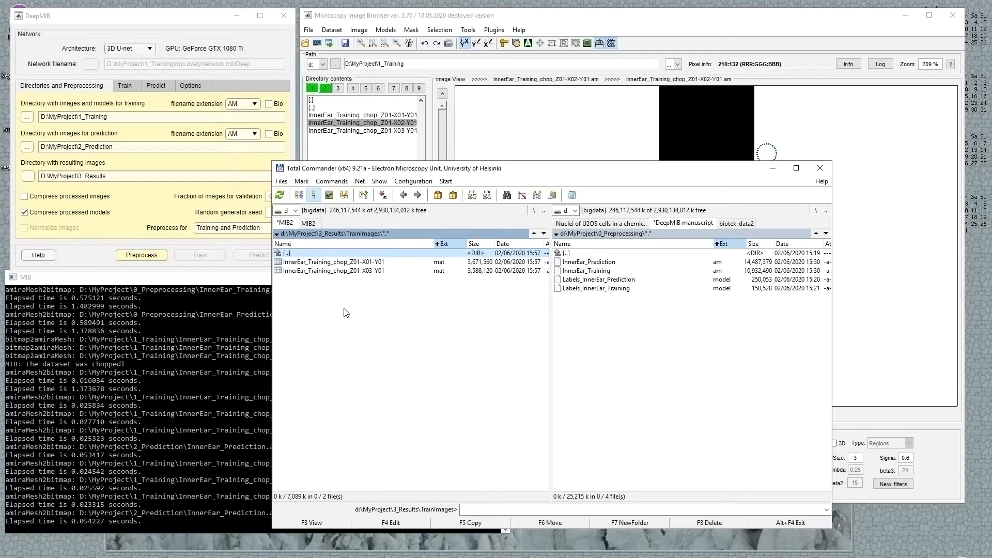
pyautogui.click(367, 263)
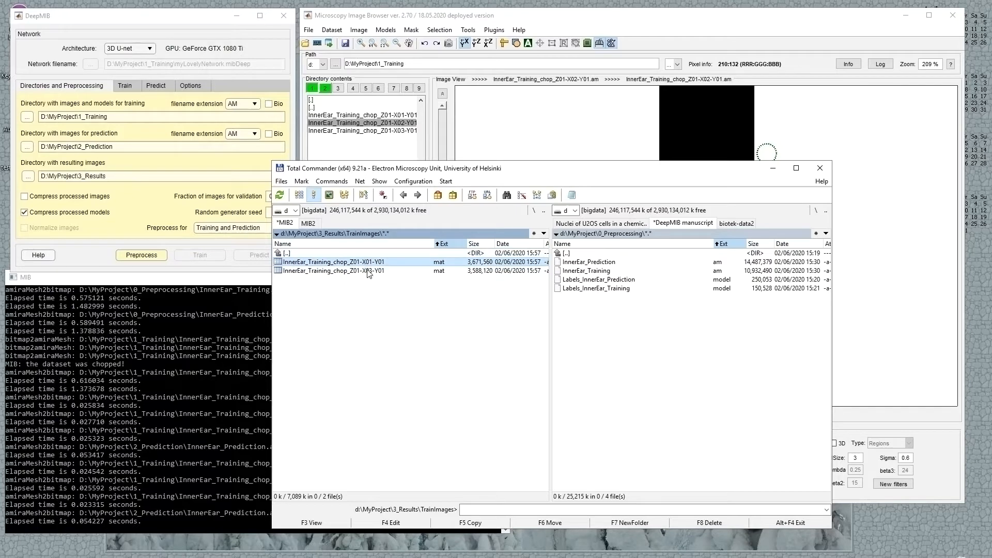
pyautogui.click(369, 272)
pyautogui.doubleClick(359, 254)
pyautogui.doubleClick(334, 288)
pyautogui.click(367, 263)
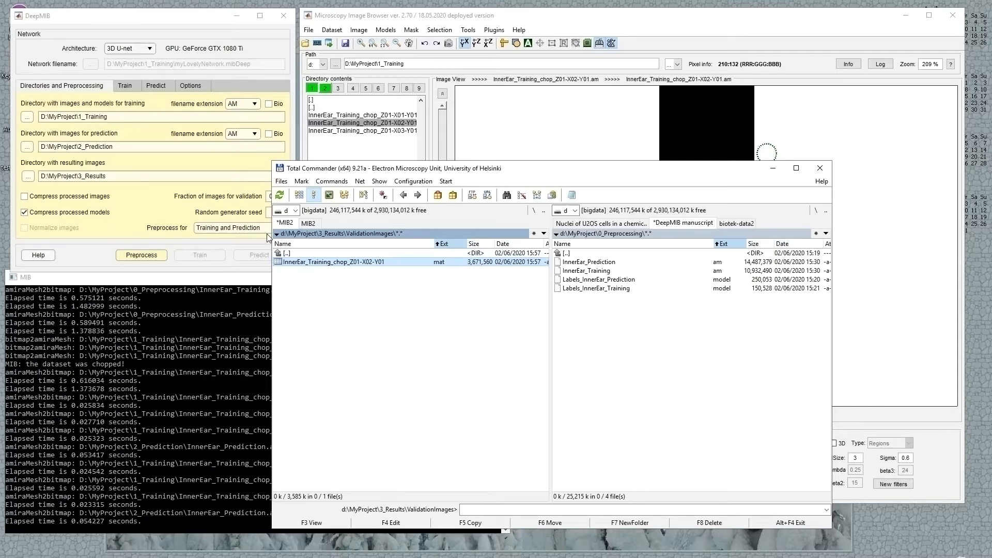
pyautogui.press('BackSpace')
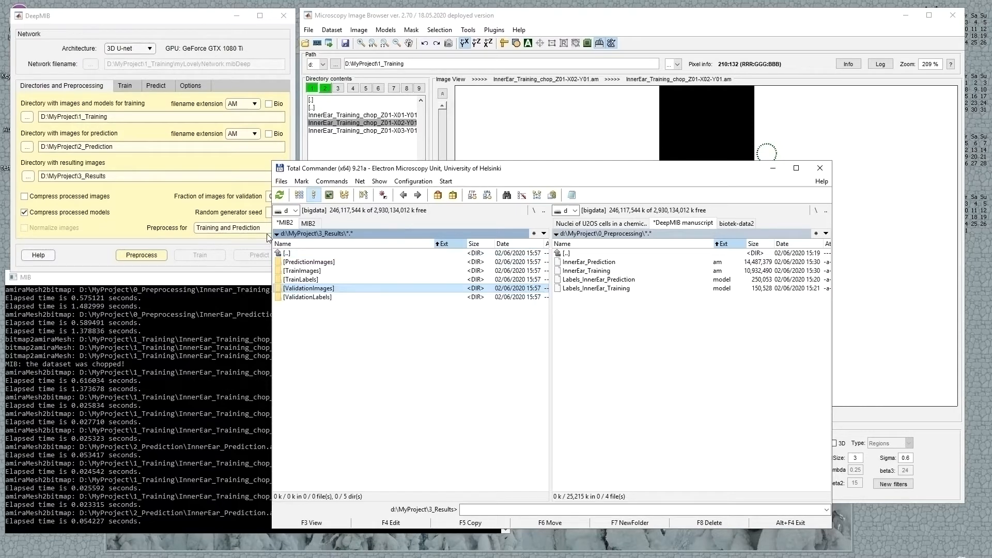
pyautogui.click(321, 275)
pyautogui.click(320, 280)
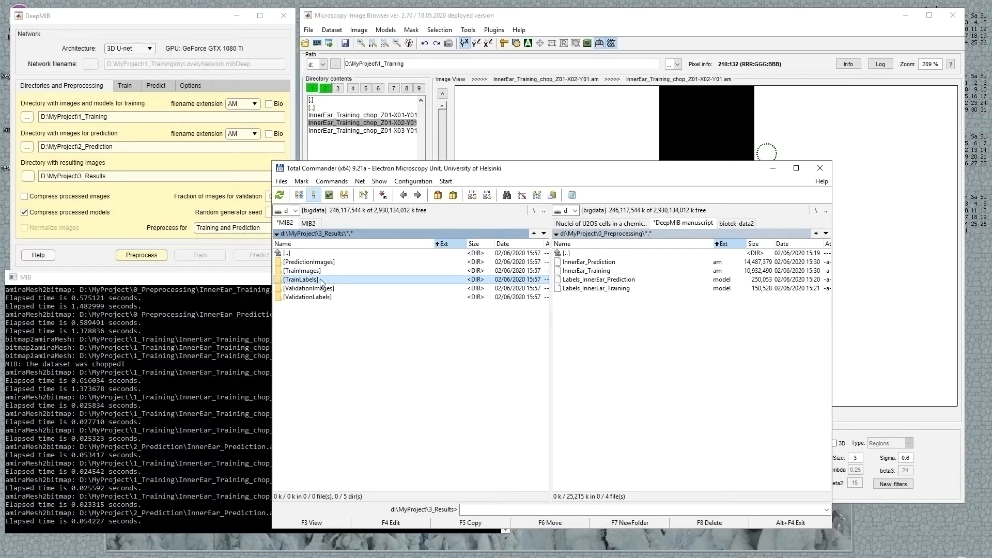
# Set the random generator seed to 0 in DeepMIB and rerun the preprocessing for training and prediction
pyautogui.click(259, 220)
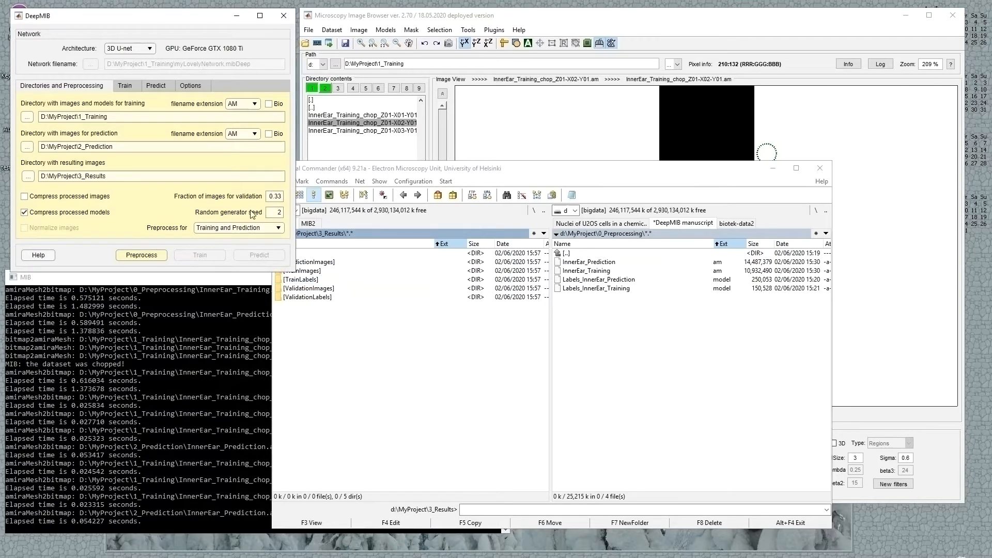
pyautogui.moveTo(274, 212); pyautogui.dragTo(288, 212)
pyautogui.click(153, 256)
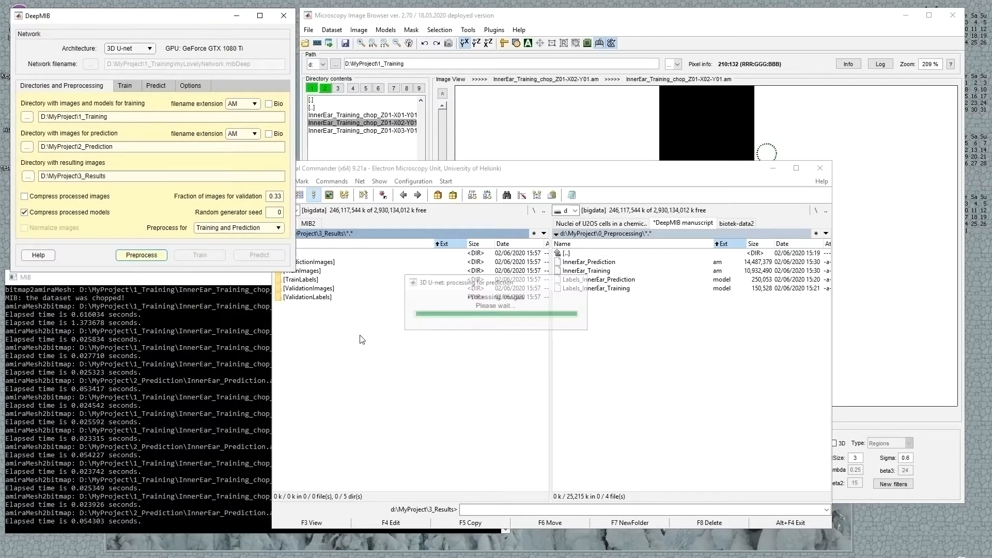
# Open the PredictionImages folder inside 3_Results in Total Commander and view its contents
pyautogui.click(395, 353)
pyautogui.press('Up')
pyautogui.press('Up')
pyautogui.press('Return')
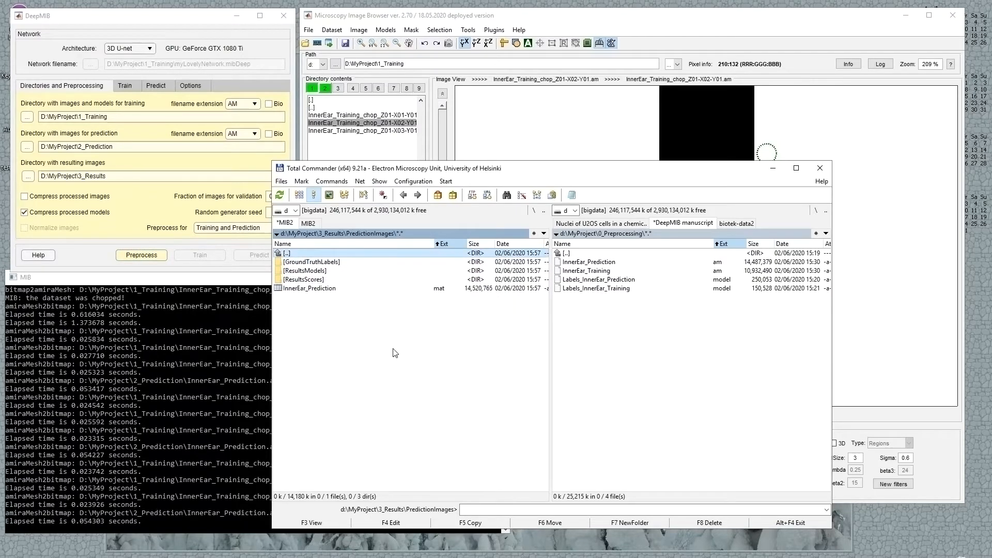
pyautogui.press('BackSpace')
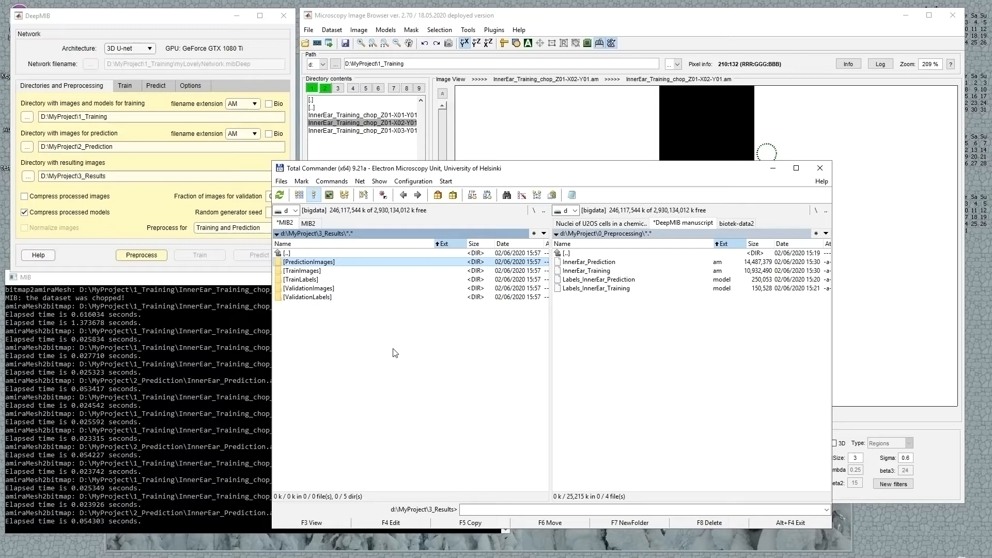
pyautogui.press('Return')
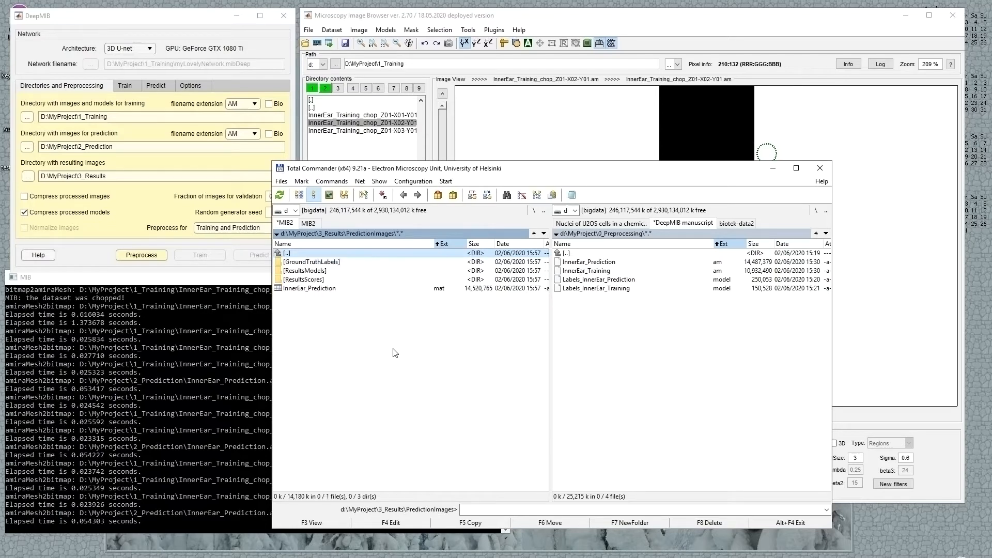
# Look inside the GroundTruthLabels, ResultsModels and ResultsScores subfolders of PredictionImages, returning to the parent folder each time
pyautogui.press('Down')
pyautogui.press('Down')
pyautogui.press('Up')
pyautogui.press('Return')
pyautogui.press('BackSpace')
pyautogui.press('Down')
pyautogui.press('Return')
pyautogui.press('BackSpace')
pyautogui.press('Down')
pyautogui.press('Return')
pyautogui.press('BackSpace')
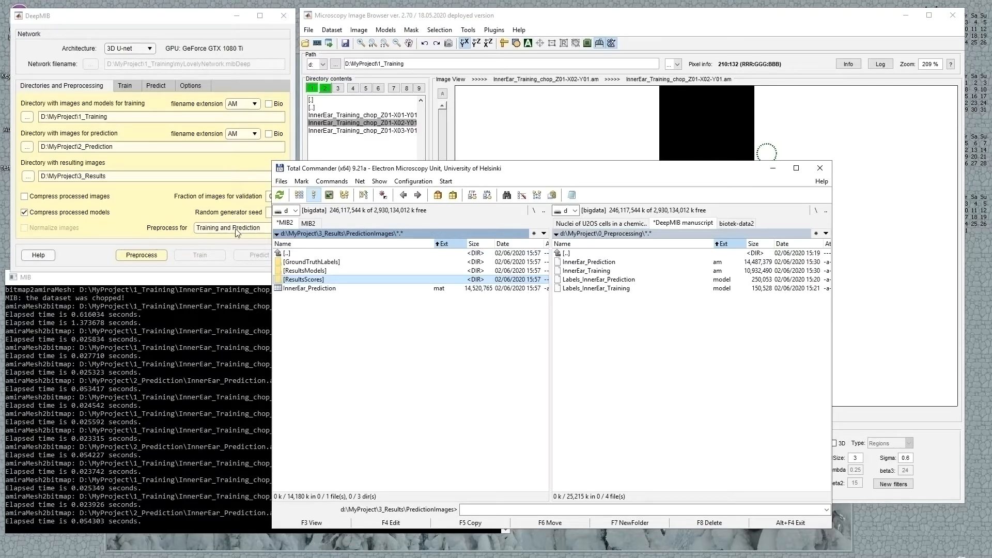
# Display MyProject's 2_Prediction folder in the second Total Commander file list, beside PredictionImages
pyautogui.click(171, 221)
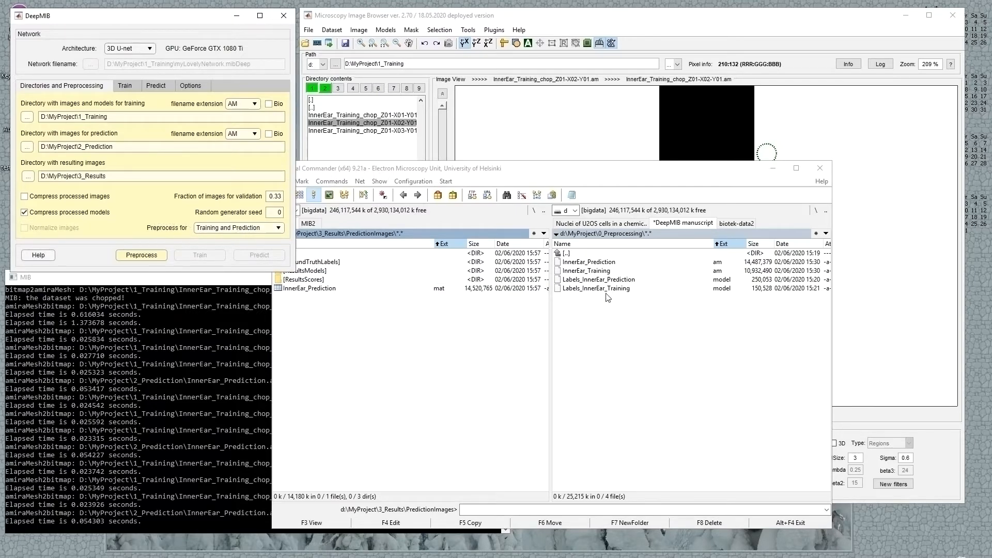
pyautogui.doubleClick(578, 252)
pyautogui.doubleClick(578, 252)
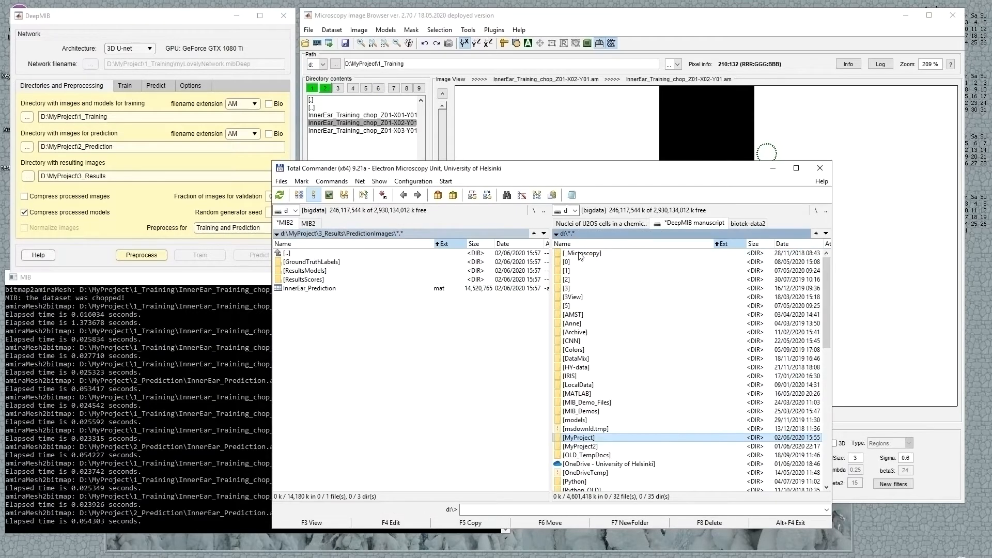
pyautogui.doubleClick(597, 438)
pyautogui.press('Down')
pyautogui.press('Down')
pyautogui.press('Down')
pyautogui.press('Return')
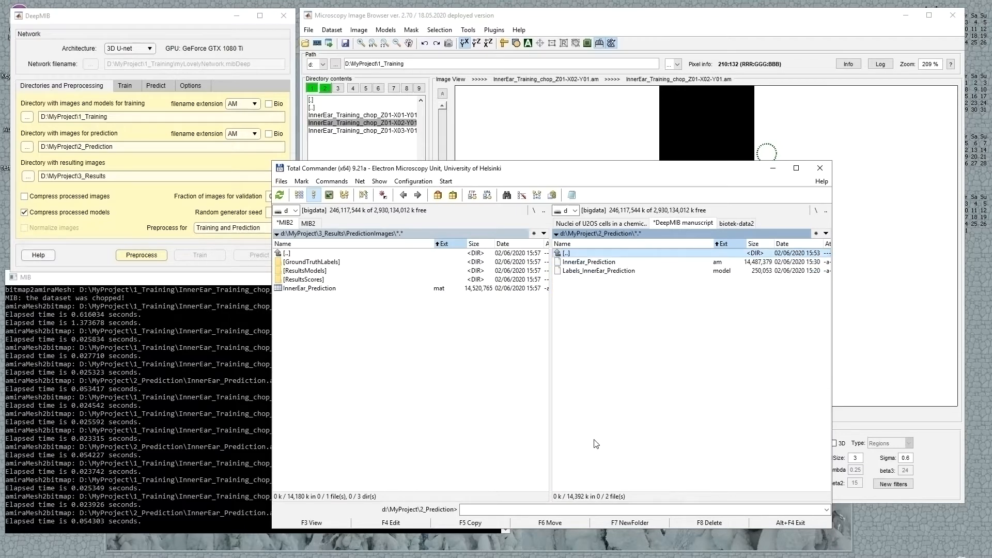
# Compare the original InnerEar_Prediction image and its labels model with the converted image and the GroundTruthLabels folder
pyautogui.click(618, 263)
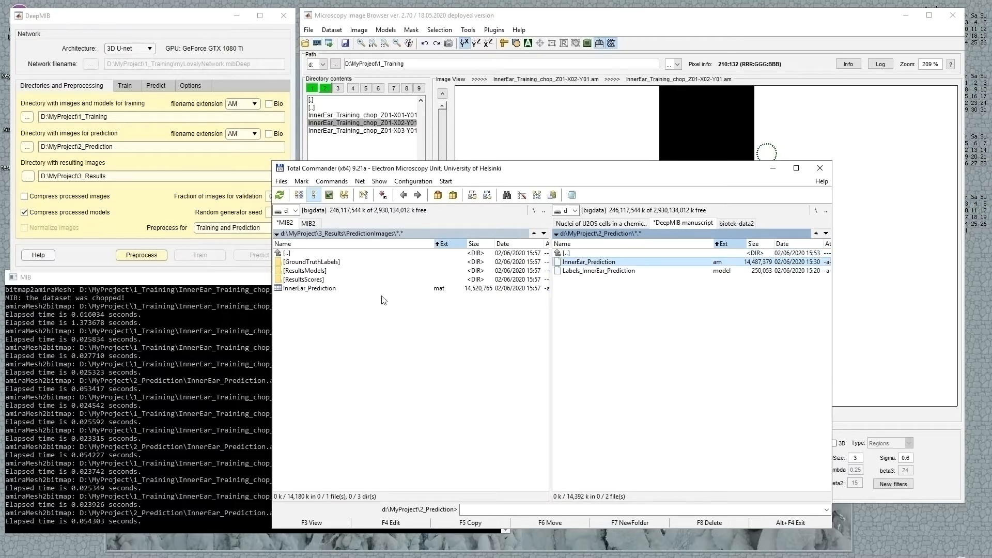
pyautogui.click(317, 291)
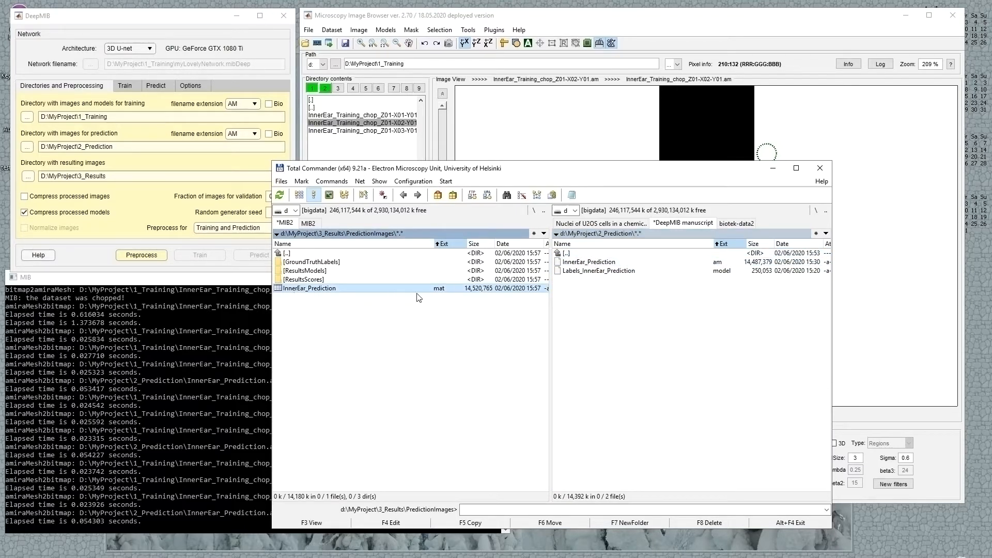
pyautogui.click(581, 272)
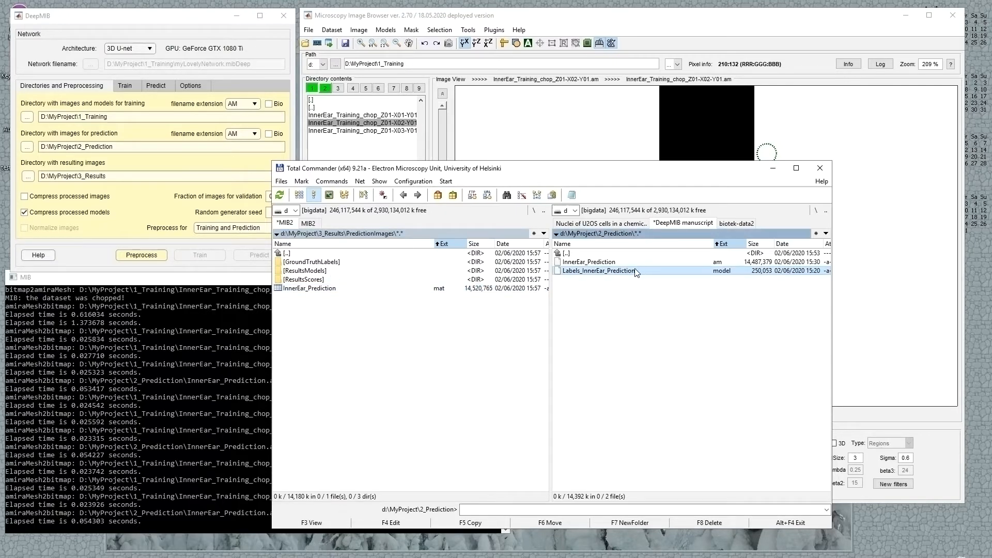
pyautogui.click(342, 264)
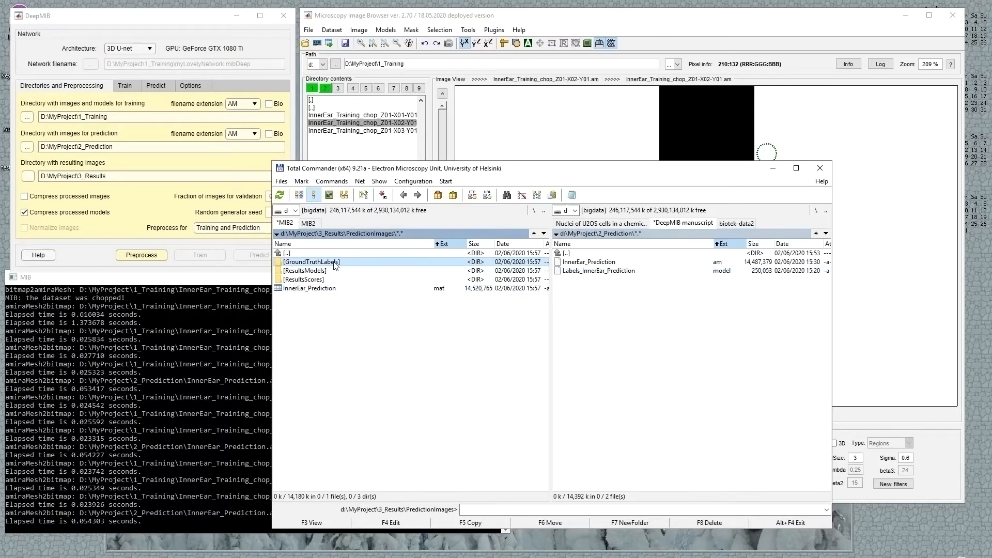
# Open DeepMIB's training settings, examine the input patch size, and check the depth of the training stack in Microscopy Image Browser
pyautogui.click(125, 89)
pyautogui.click(126, 89)
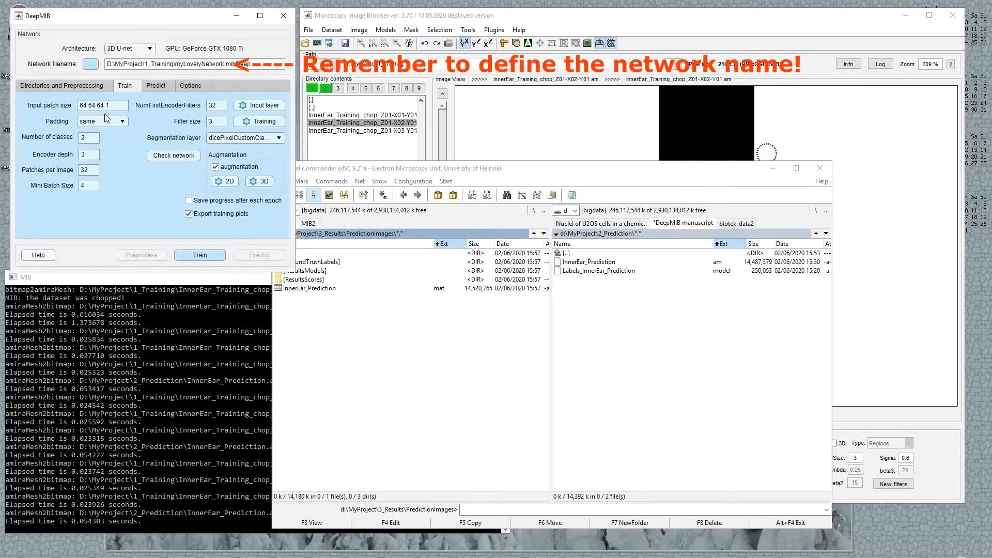
pyautogui.click(120, 105)
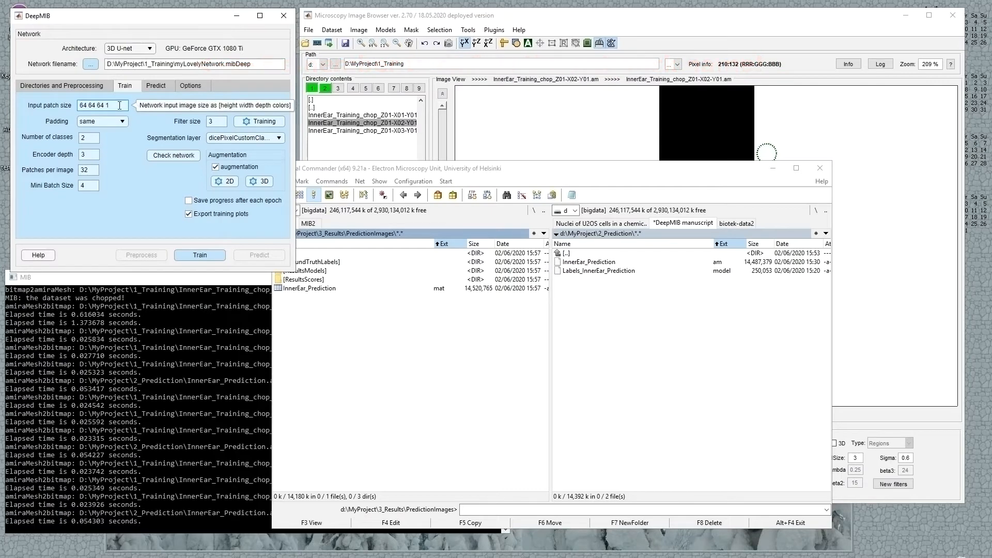
pyautogui.click(473, 18)
pyautogui.click(443, 93)
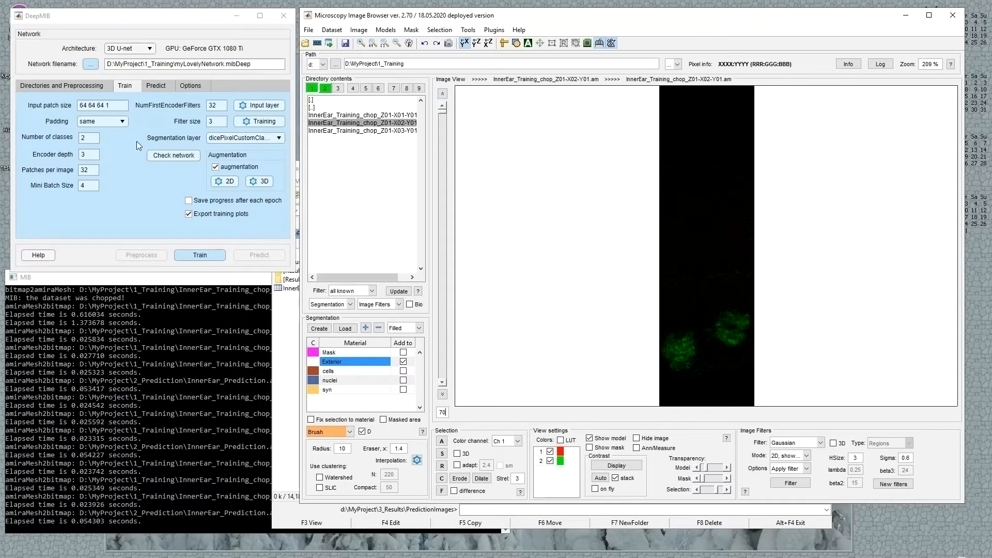
# Set the input patch size to 70 70 70 2 in the training settings
pyautogui.click(85, 104)
pyautogui.moveTo(84, 105); pyautogui.dragTo(80, 107)
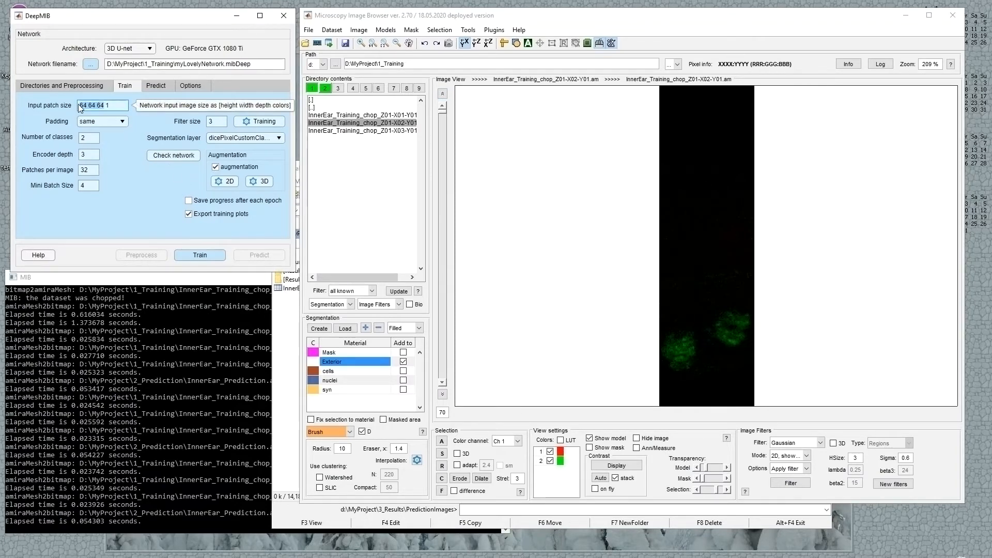
pyautogui.write('70 70 70')
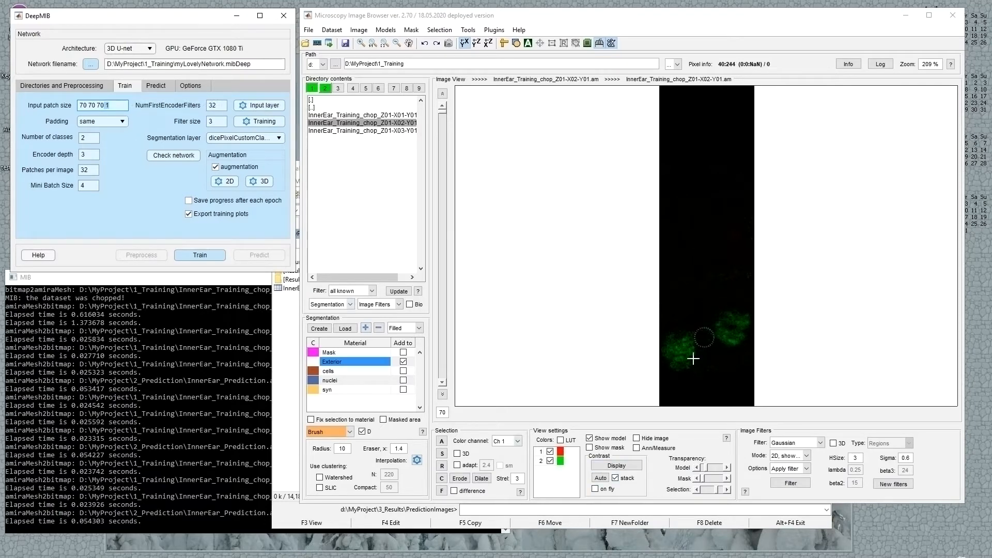
pyautogui.write('2')
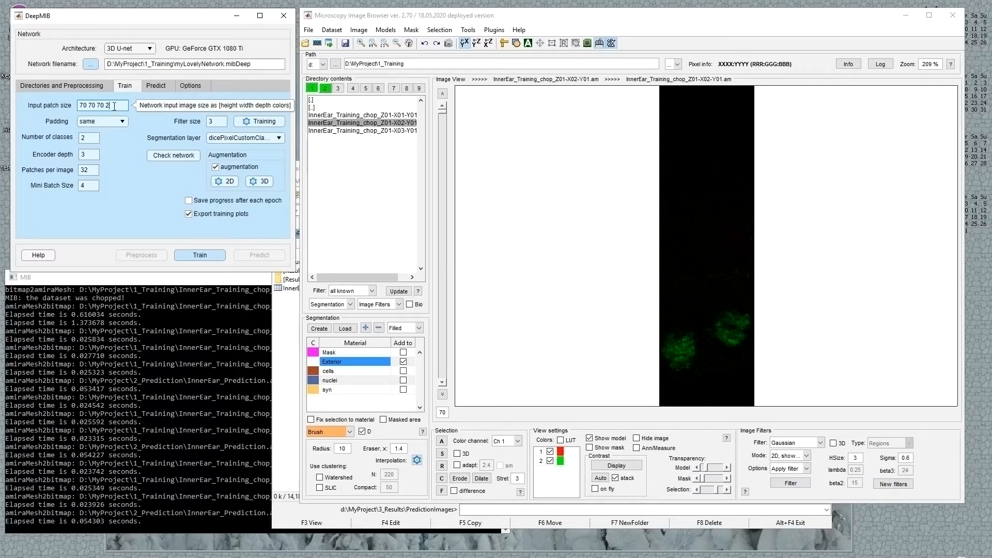
pyautogui.click(135, 178)
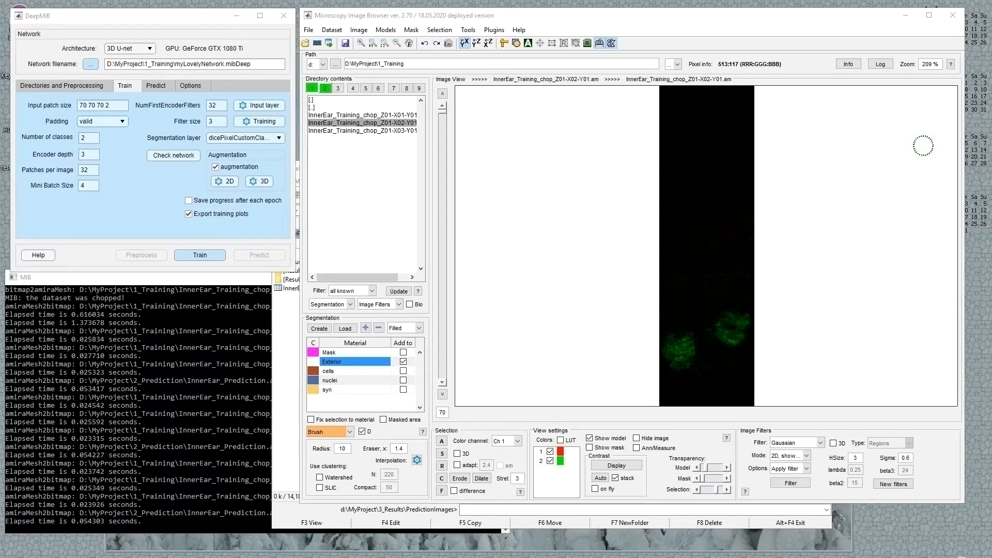
# Show the U-Net architecture diagram in the browser beside DeepMIB, and switch the padding to same and back to valid
pyautogui.moveTo(991, 60); pyautogui.dragTo(854, 44)
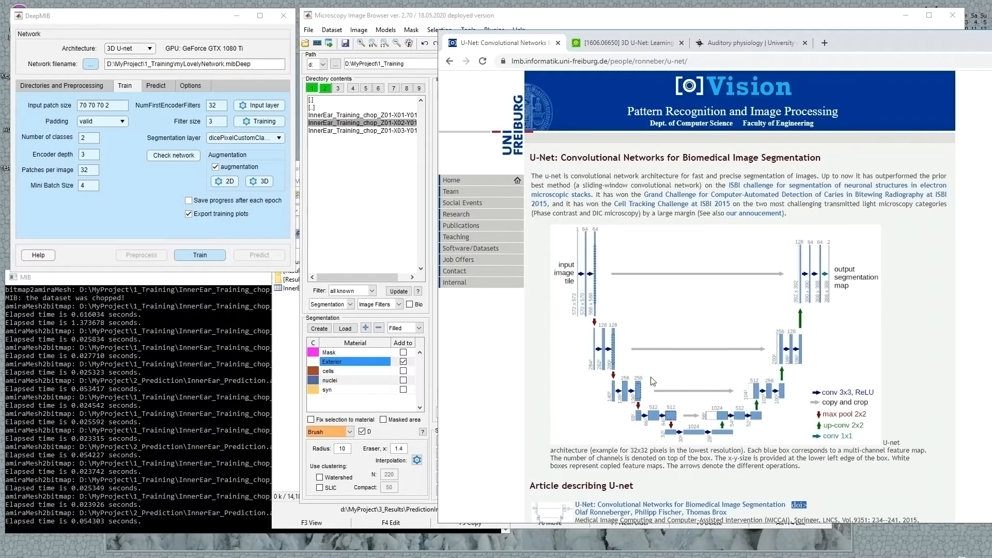
pyautogui.click(92, 122)
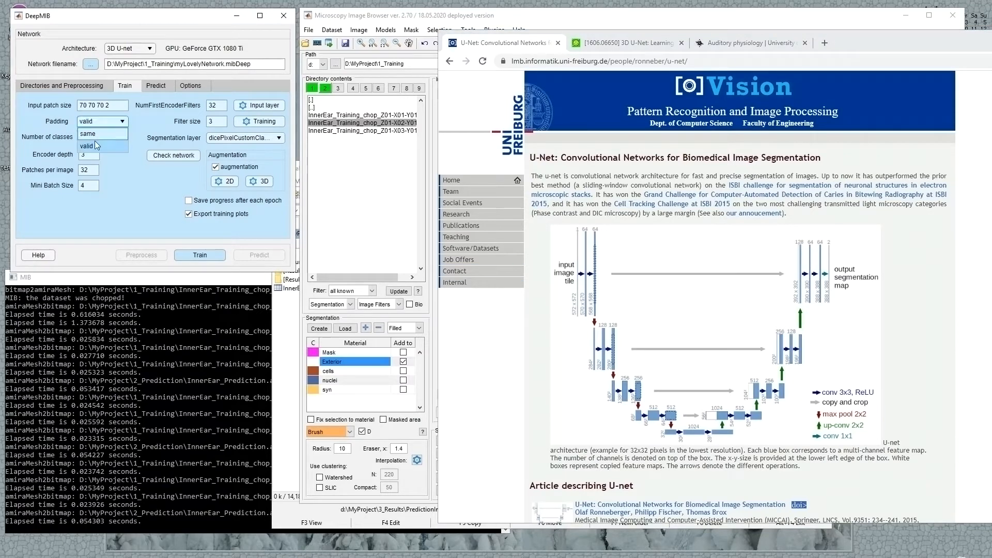
pyautogui.click(95, 131)
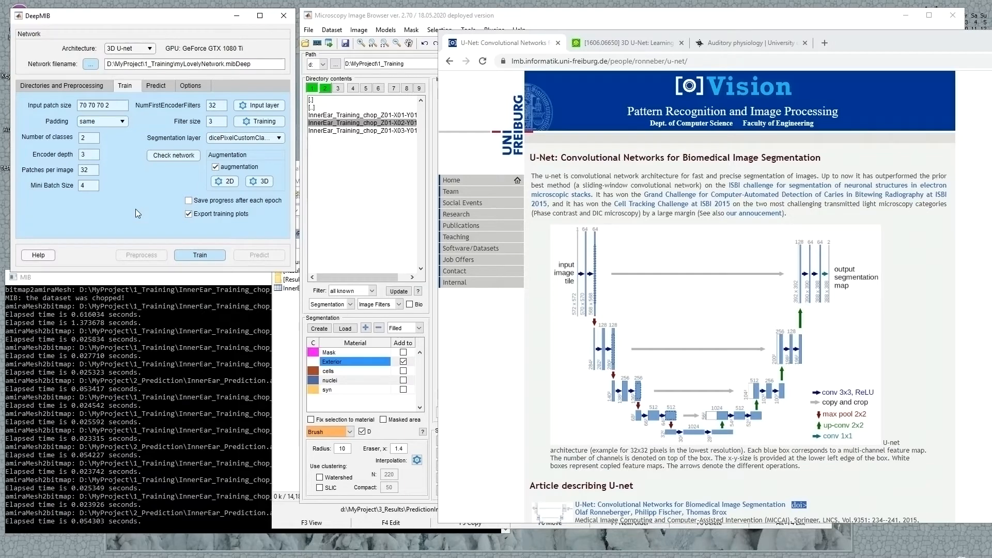
pyautogui.click(115, 120)
pyautogui.click(106, 146)
pyautogui.moveTo(115, 103); pyautogui.dragTo(57, 110)
pyautogui.click(115, 104)
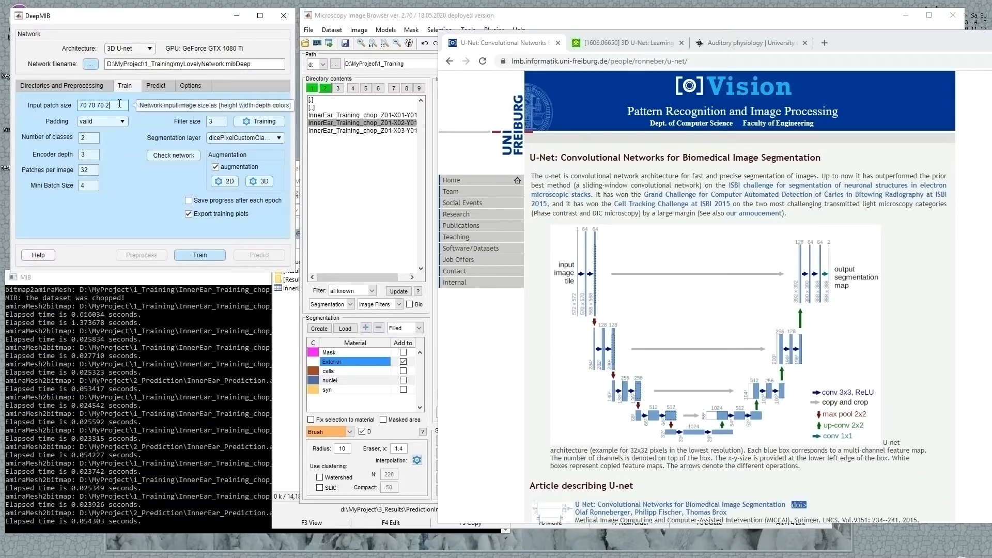
# Move the browser aside, check the materials in the segmentation model, and set the number of classes to 4
pyautogui.doubleClick(91, 139)
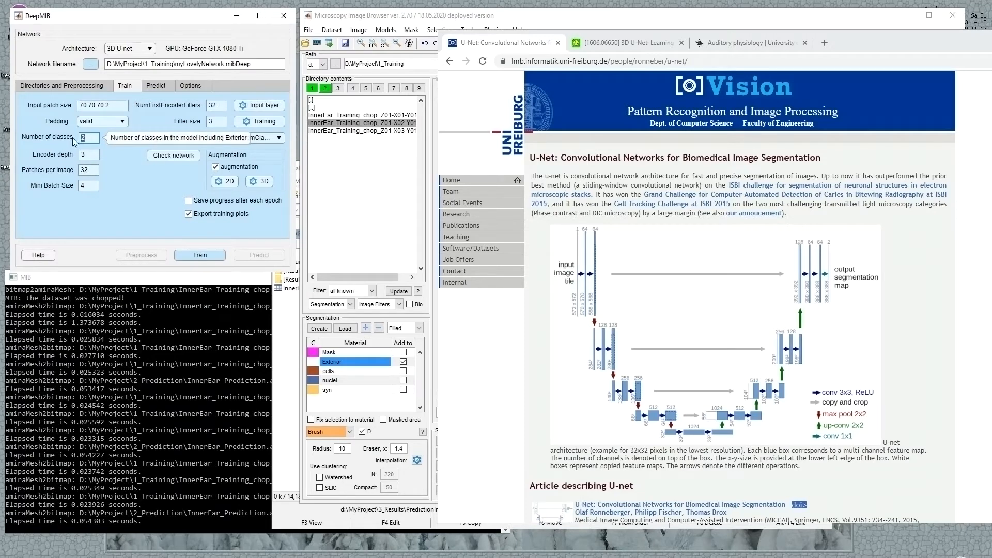
pyautogui.moveTo(857, 44); pyautogui.dragTo(991, 73)
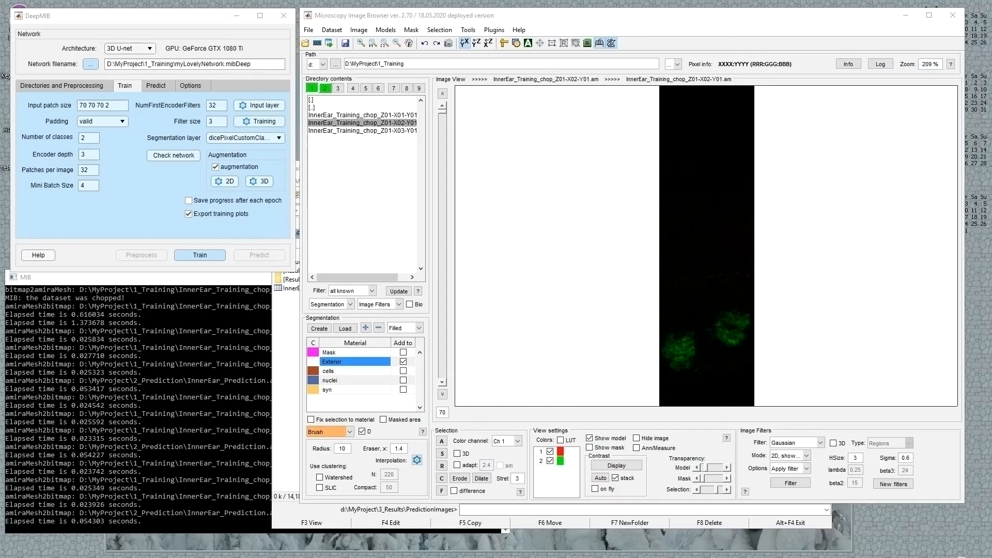
pyautogui.click(699, 286)
pyautogui.click(332, 385)
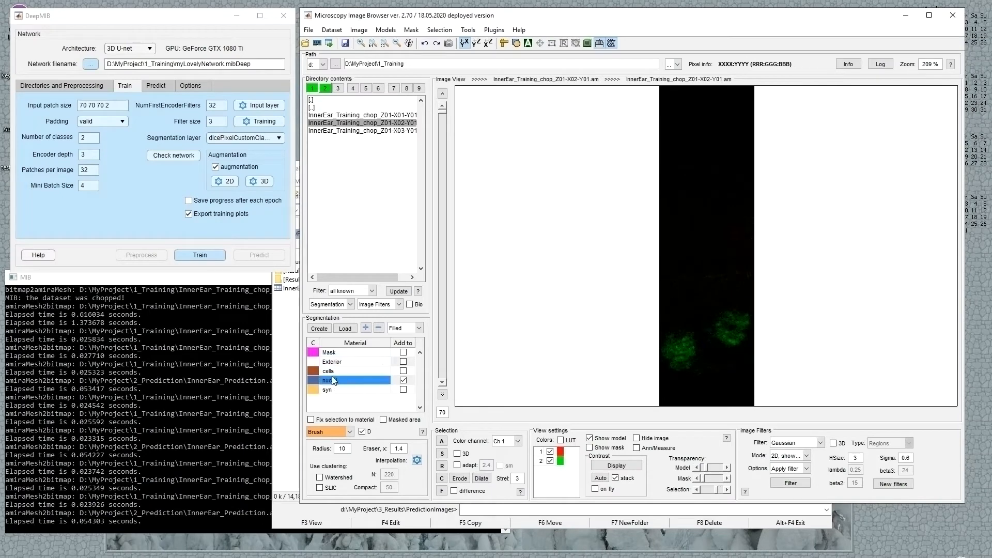
pyautogui.click(332, 376)
pyautogui.click(332, 381)
pyautogui.click(337, 367)
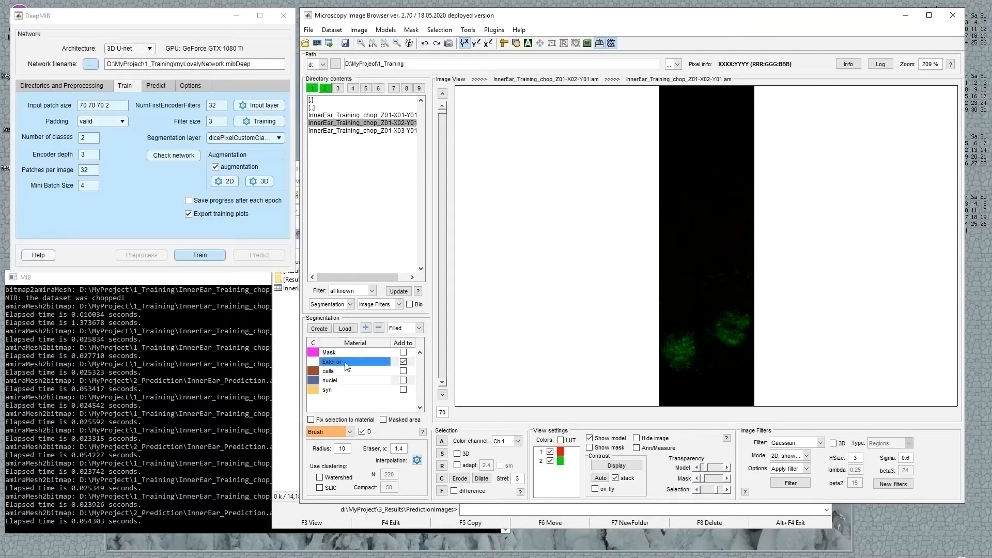
pyautogui.click(88, 139)
pyautogui.press('BackSpace')
pyautogui.write('4')
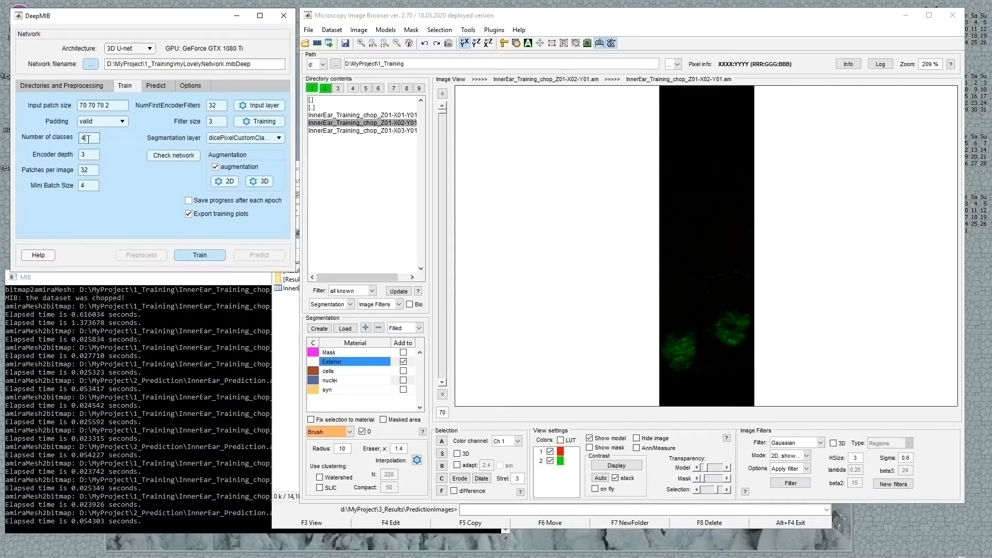
# Go through the Exterior, cells, nuclei and syn materials and view their labels on a slice of the training stack
pyautogui.click(347, 363)
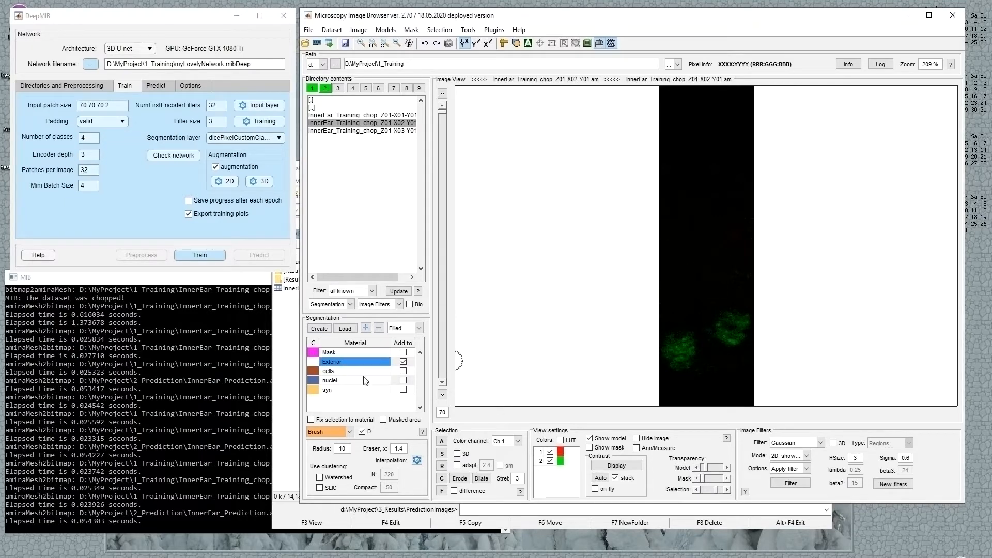
pyautogui.press('Down')
pyautogui.press('Down')
pyautogui.press('Down')
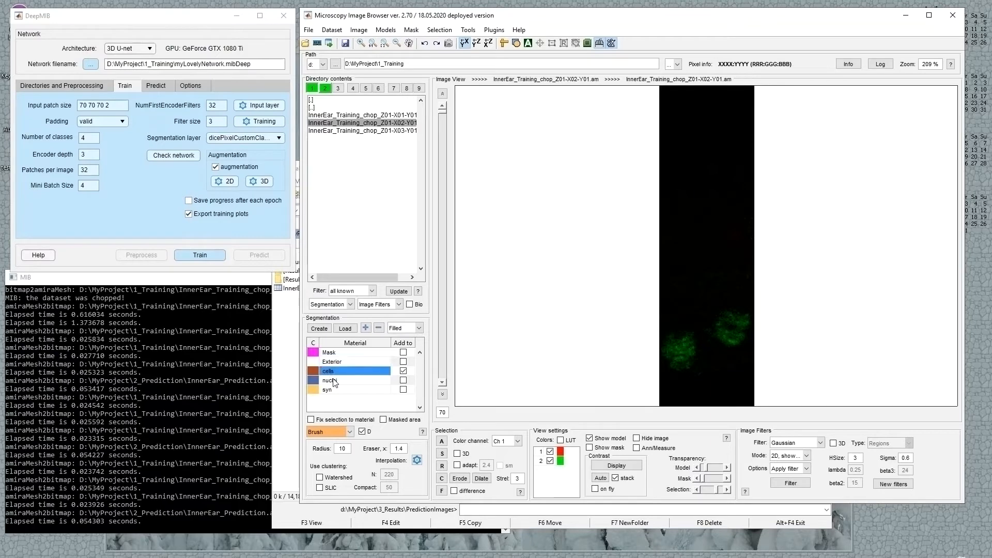
pyautogui.scroll(-20, 680, 316)
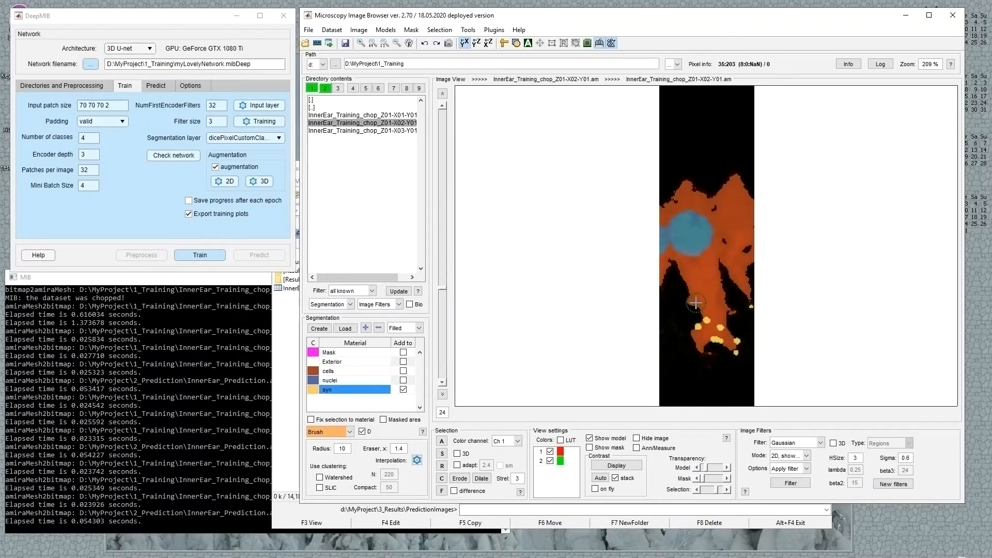
# Review the encoder depth, patches per image and mini batch size against the U-Net diagram, and put the browser aside
pyautogui.click(97, 155)
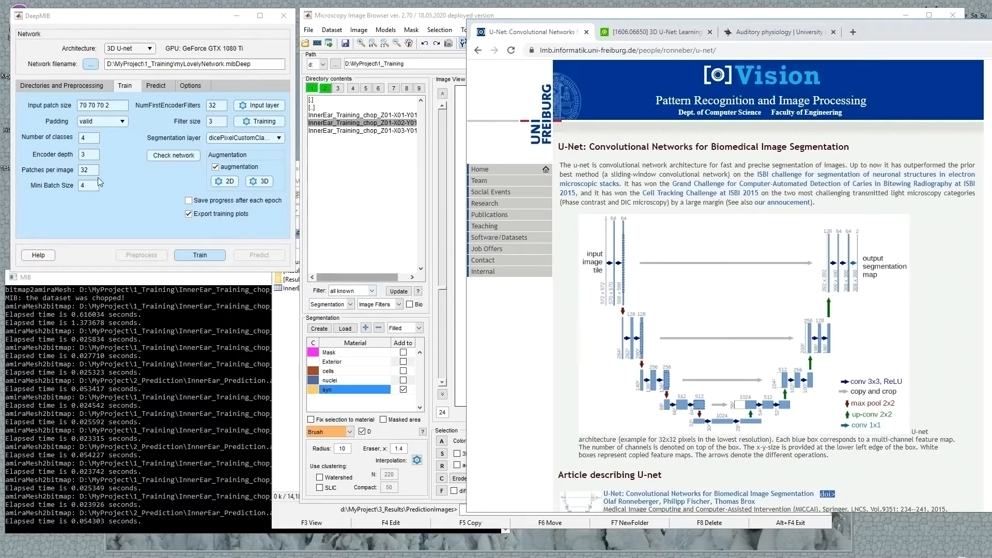
pyautogui.moveTo(111, 105); pyautogui.dragTo(73, 122)
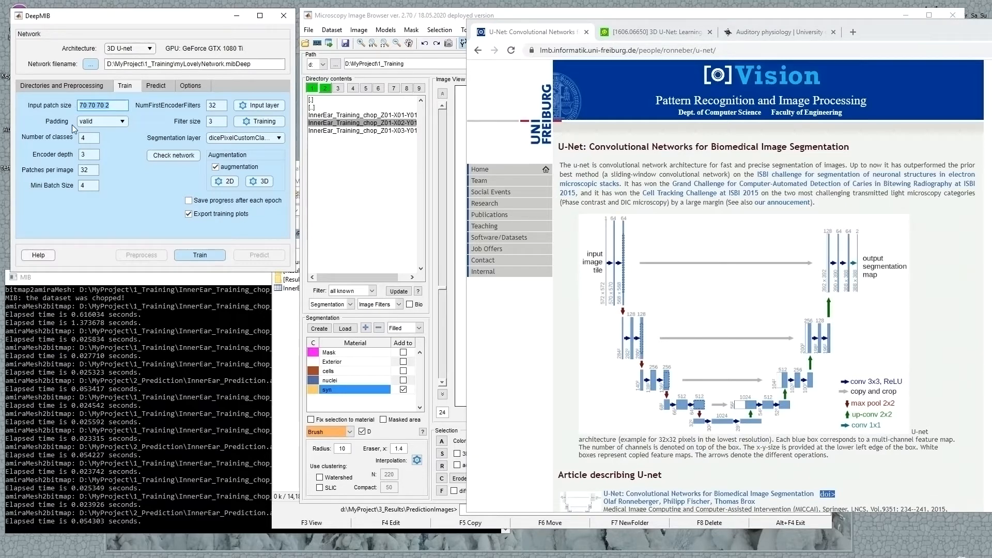
pyautogui.click(90, 157)
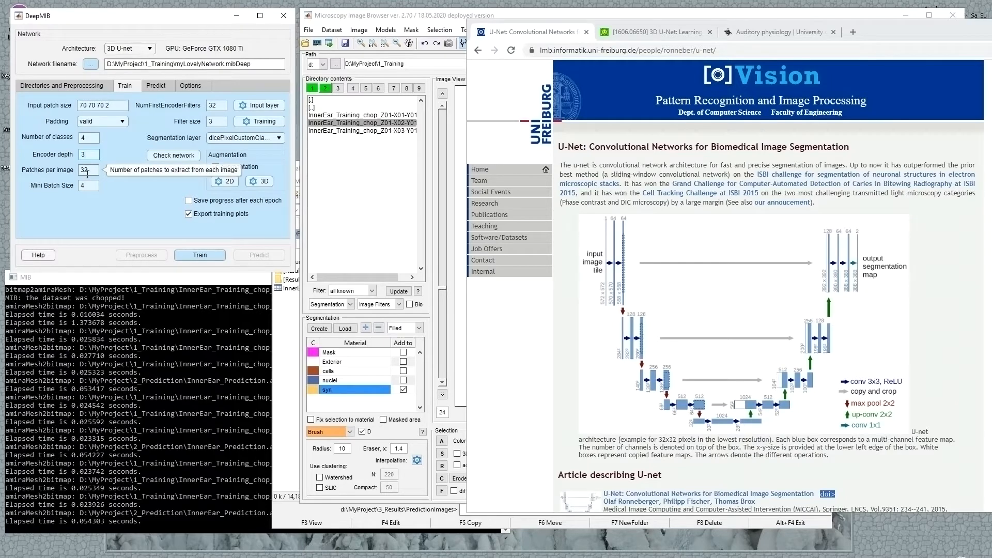
pyautogui.doubleClick(87, 171)
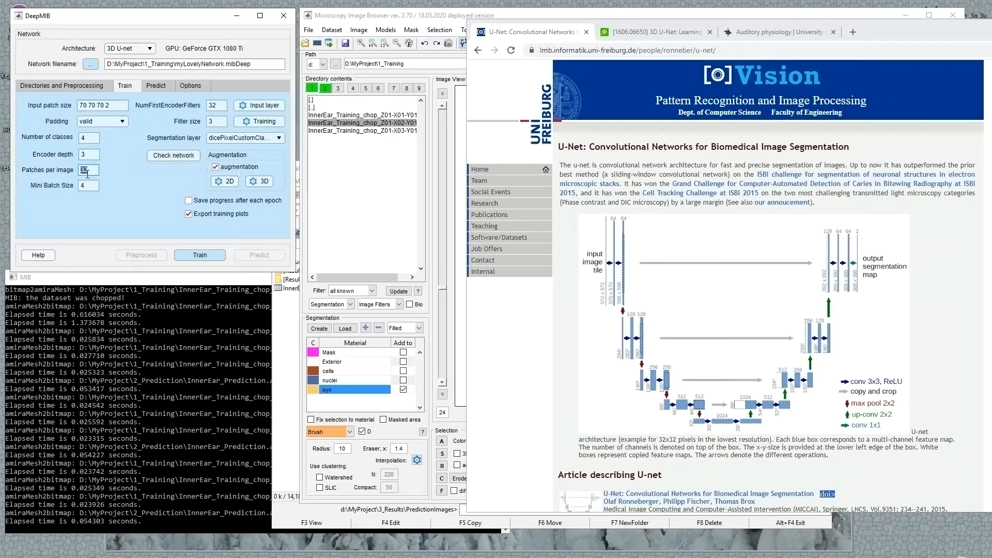
pyautogui.moveTo(890, 35); pyautogui.dragTo(991, 93)
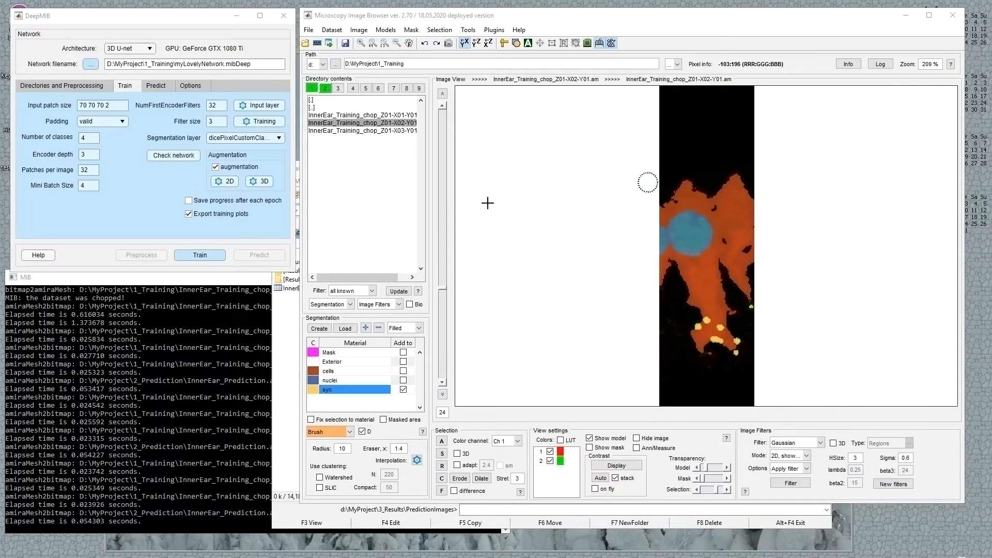
pyautogui.click(94, 170)
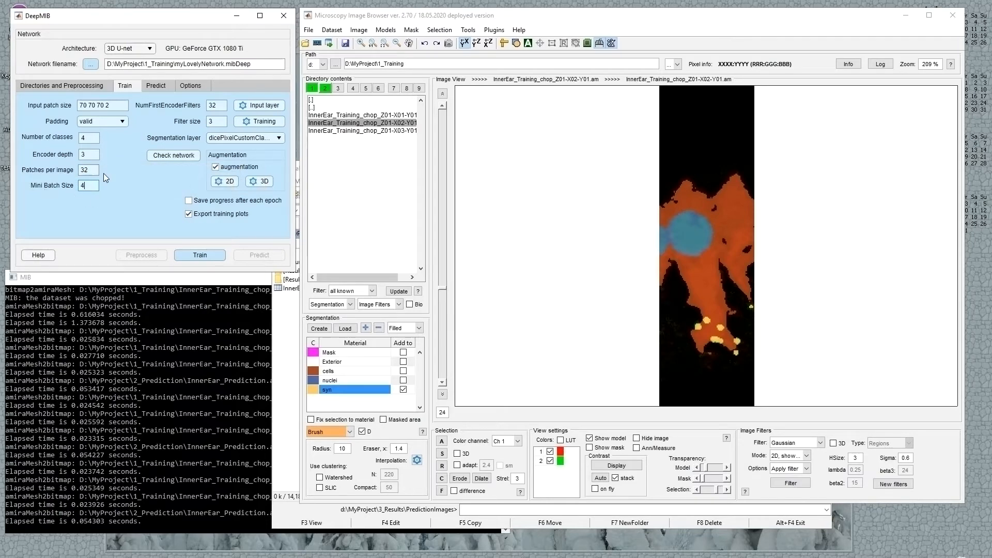
# Set the number of first encoder filters to 64 and inspect the filter size
pyautogui.click(221, 107)
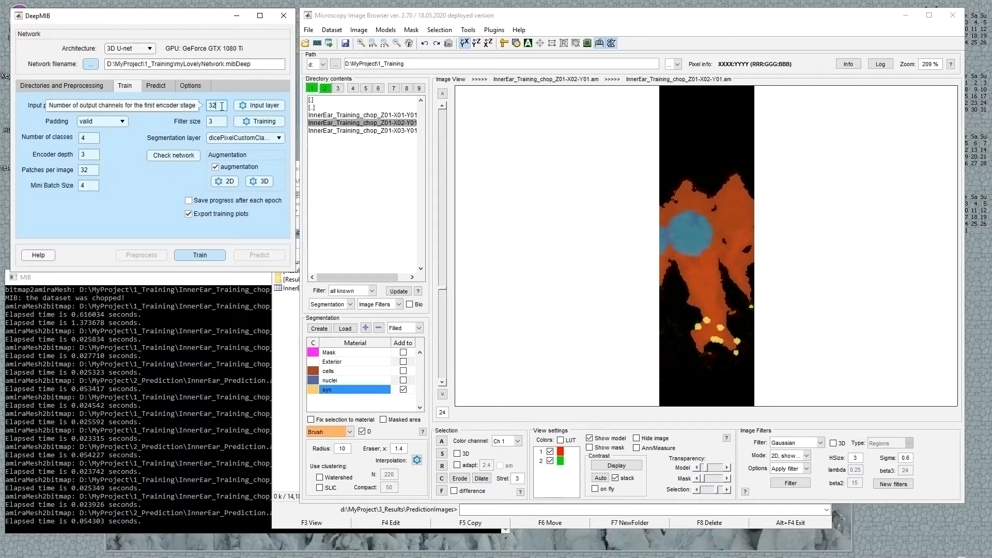
pyautogui.doubleClick(216, 105)
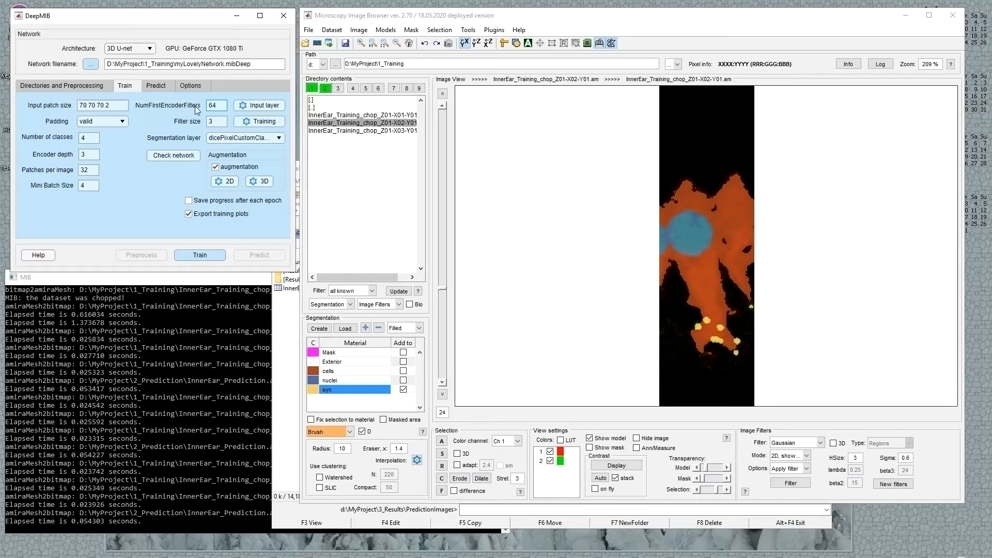
pyautogui.write('64')
pyautogui.doubleClick(222, 121)
# Check the network configuration with valid padding, read the suggested input size, and dismiss the message
pyautogui.click(165, 156)
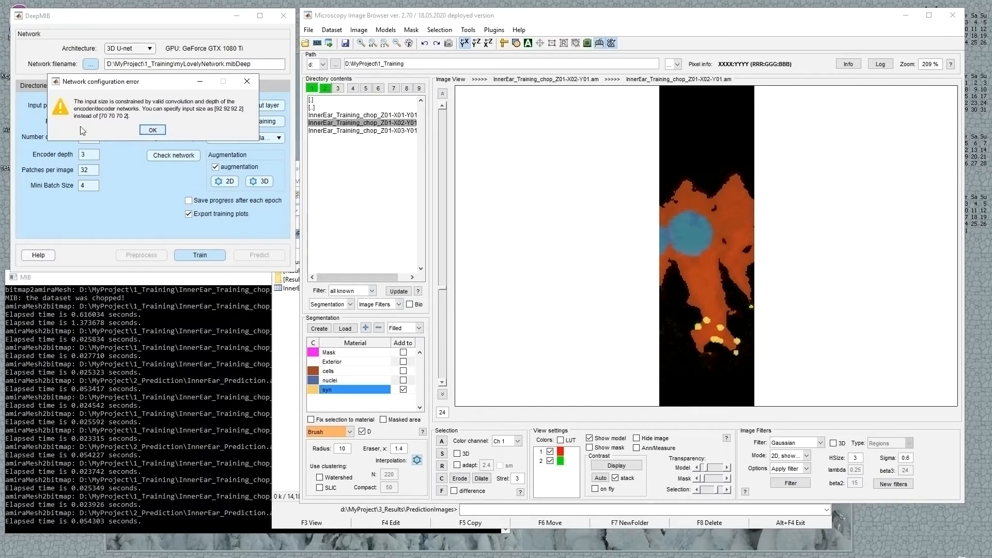
pyautogui.moveTo(137, 85); pyautogui.dragTo(196, 192)
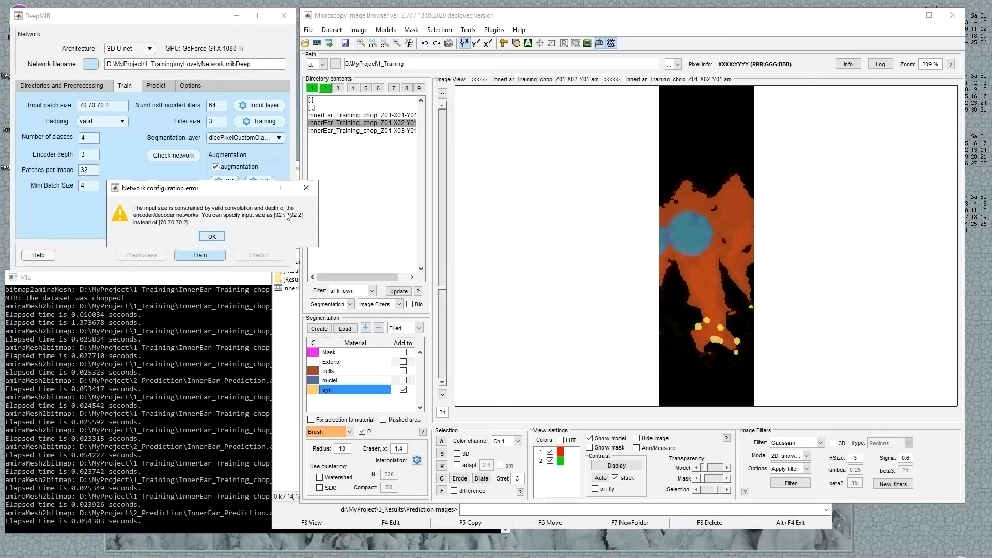
pyautogui.click(217, 236)
# Change the padding to same and check the network configuration again
pyautogui.click(118, 123)
pyautogui.click(108, 134)
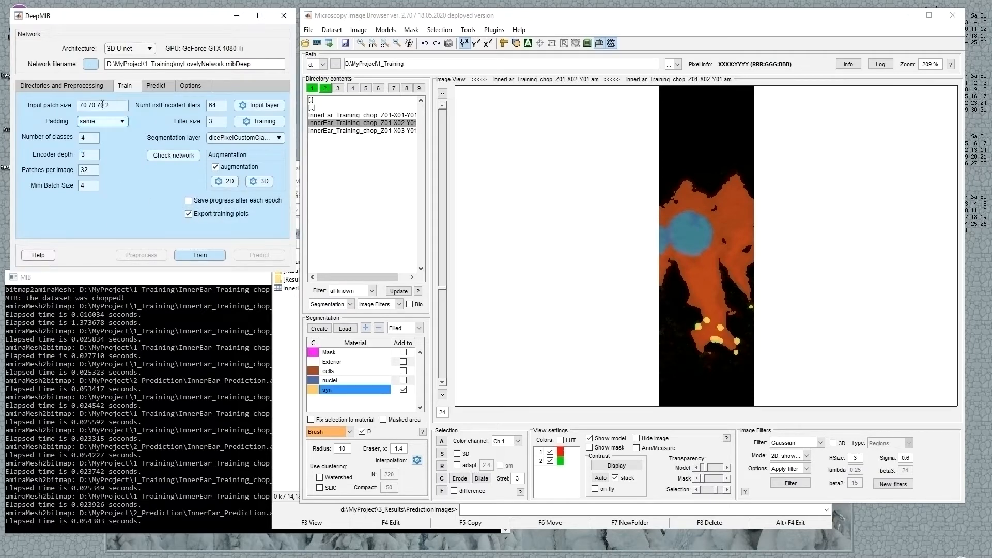
pyautogui.click(181, 155)
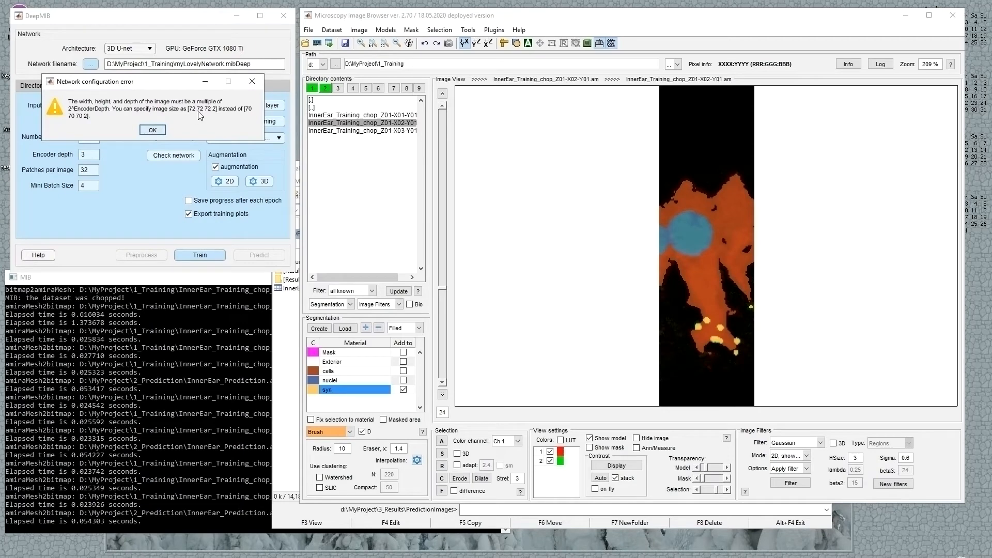
pyautogui.moveTo(155, 81); pyautogui.dragTo(181, 219)
# Try an input patch size of 68 68 68 2, check the network configuration, and dismiss the message
pyautogui.moveTo(105, 106); pyautogui.dragTo(48, 106)
pyautogui.write('68 68 68 2')
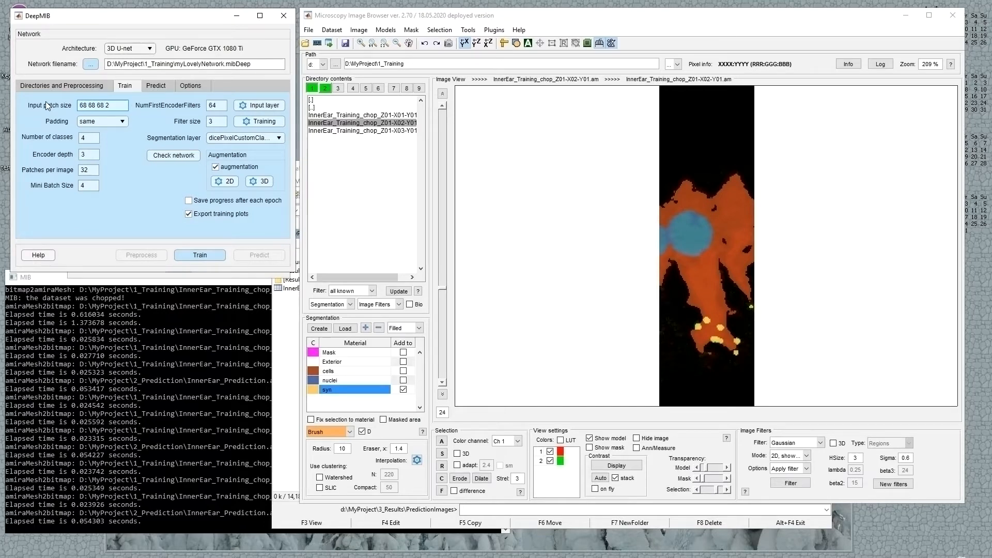
pyautogui.click(131, 277)
pyautogui.click(181, 269)
pyautogui.click(178, 157)
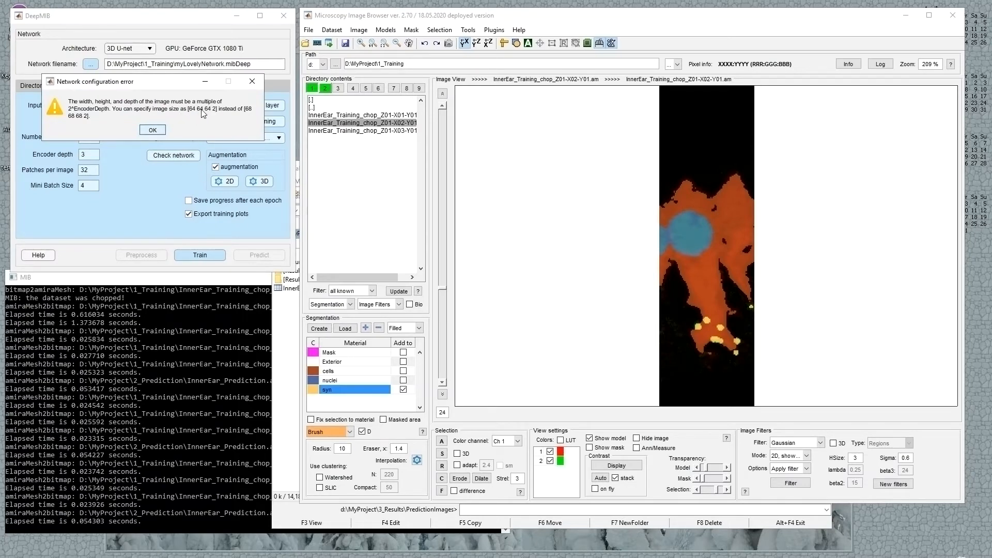
pyautogui.click(153, 130)
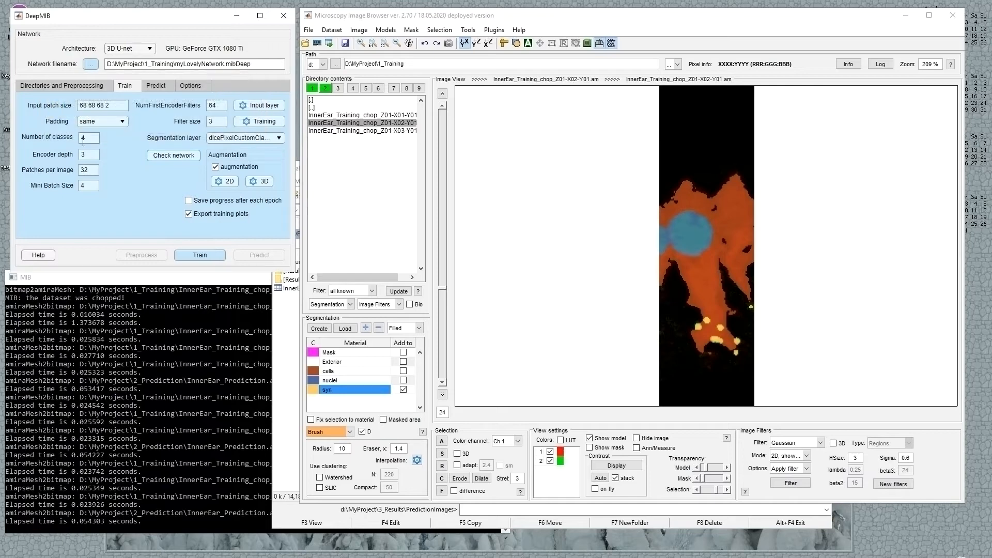
# Set the input patch size to 64 64 64 2 with same padding and run the network check
pyautogui.click(106, 124)
pyautogui.click(94, 145)
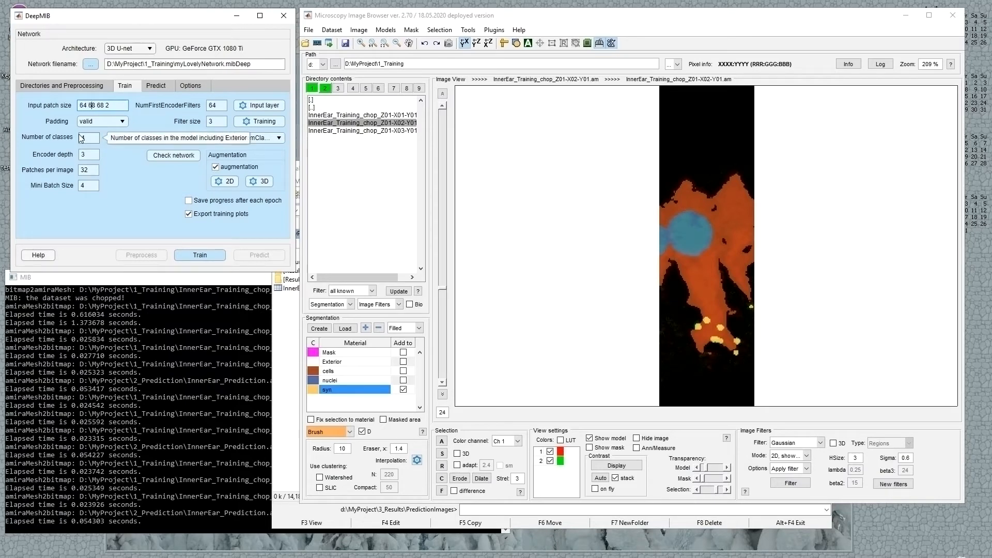
pyautogui.click(108, 121)
pyautogui.click(106, 133)
pyautogui.click(175, 156)
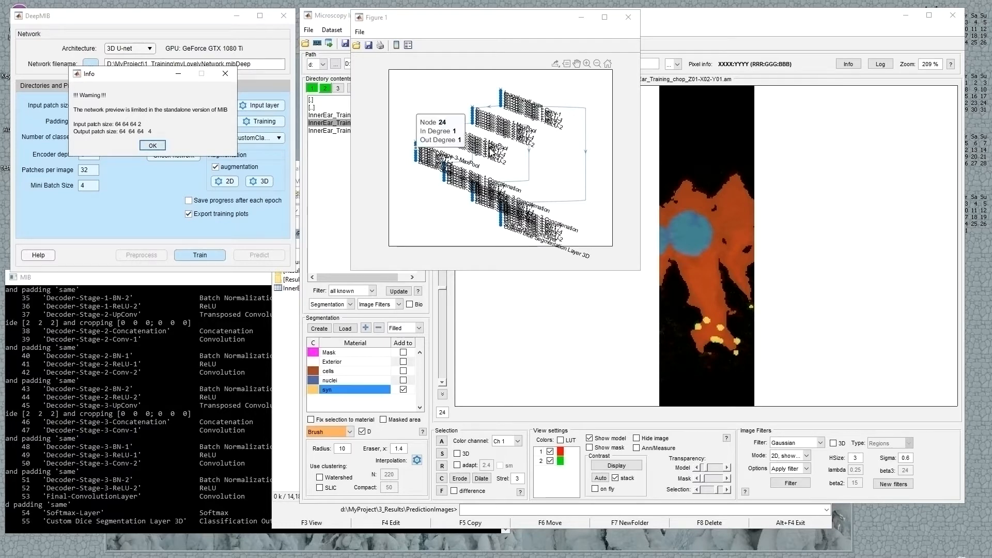
# Enlarge the network graph and examine its layers, the layer list in the console, and the input and output patch sizes
pyautogui.moveTo(639, 270); pyautogui.dragTo(925, 519)
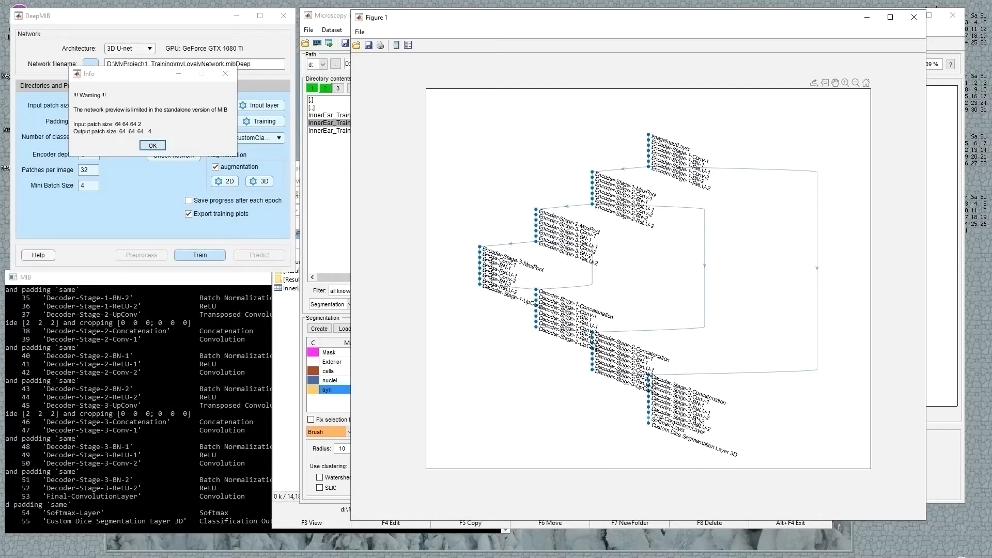
pyautogui.click(648, 417)
pyautogui.click(207, 466)
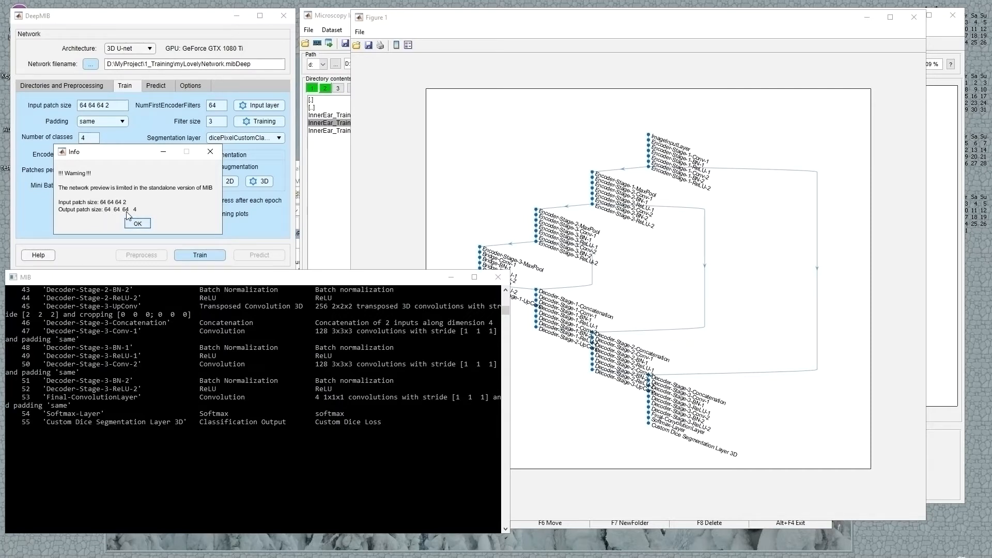
# Close the network preview, change the padding to valid, and check the network configuration
pyautogui.click(144, 223)
pyautogui.click(913, 17)
pyautogui.click(122, 121)
pyautogui.click(93, 142)
pyautogui.click(185, 154)
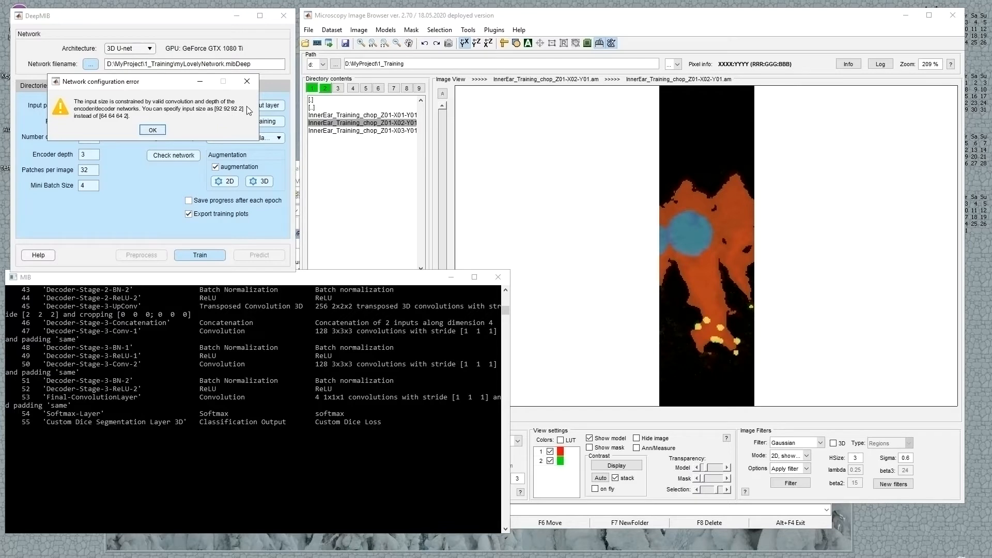
pyautogui.click(154, 130)
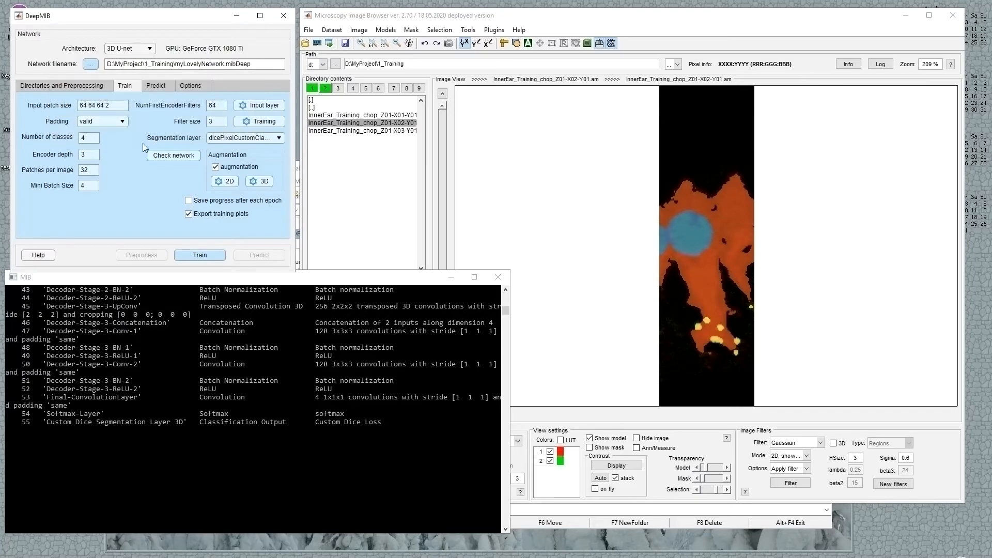
# Try an input patch size of 40 40 40 2 with valid padding and check the network configuration
pyautogui.click(92, 105)
pyautogui.write('40 40 40')
pyautogui.click(187, 156)
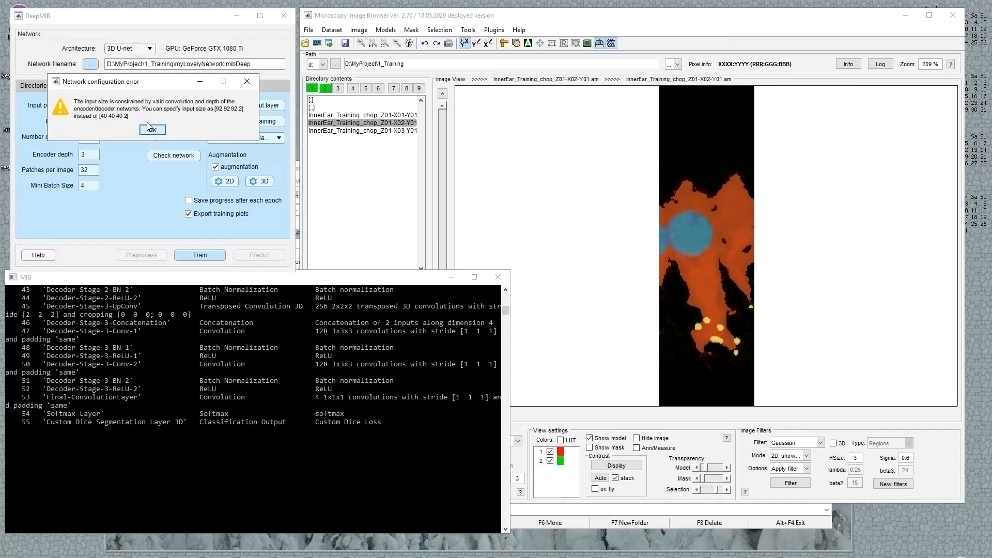
pyautogui.click(152, 131)
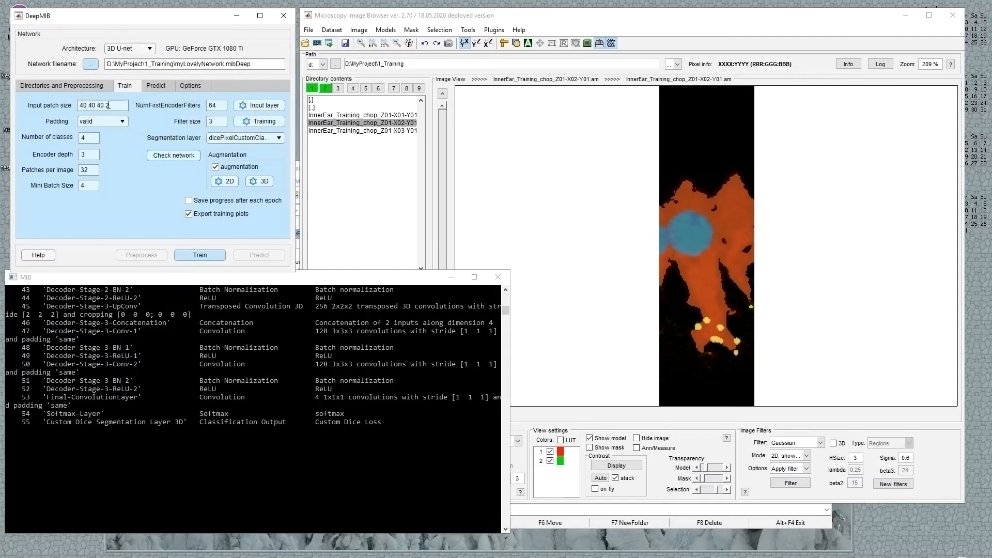
# Try an input patch size of 92 92 92 2, check the network, and review the input and output patch sizes
pyautogui.moveTo(106, 104); pyautogui.dragTo(36, 106)
pyautogui.click(102, 105)
pyautogui.hotkey('shift', 'Home')
pyautogui.write('92 92 92')
pyautogui.click(161, 156)
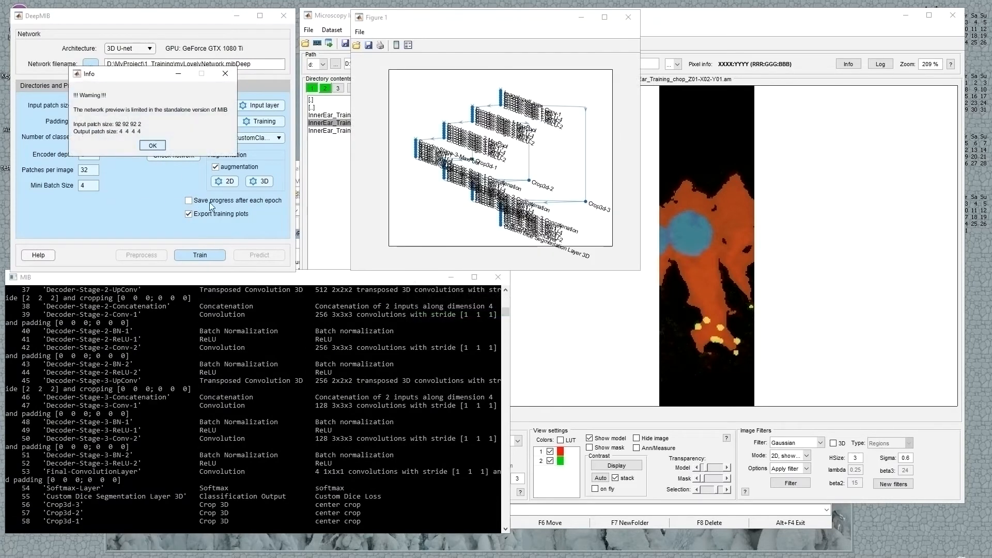
pyautogui.moveTo(135, 78); pyautogui.dragTo(173, 137)
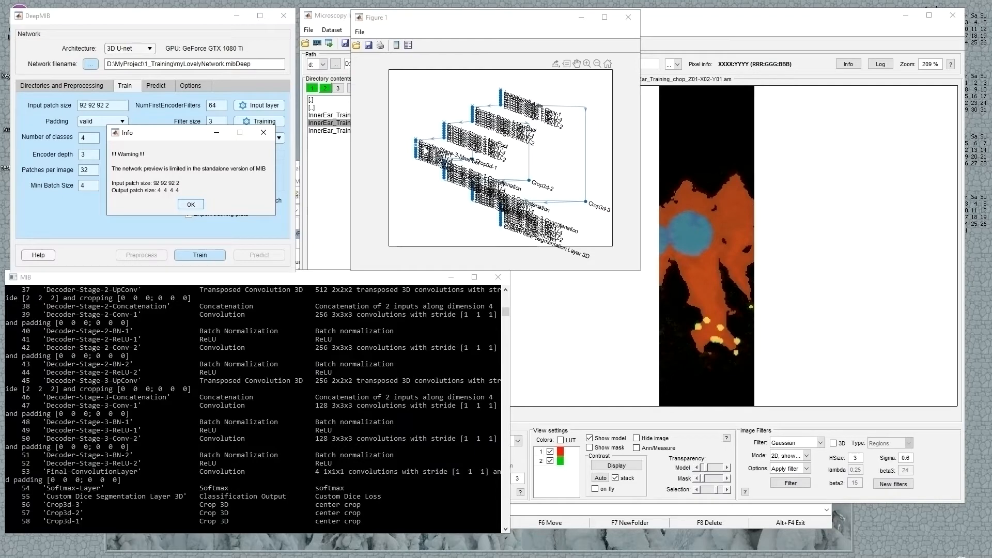
pyautogui.click(190, 204)
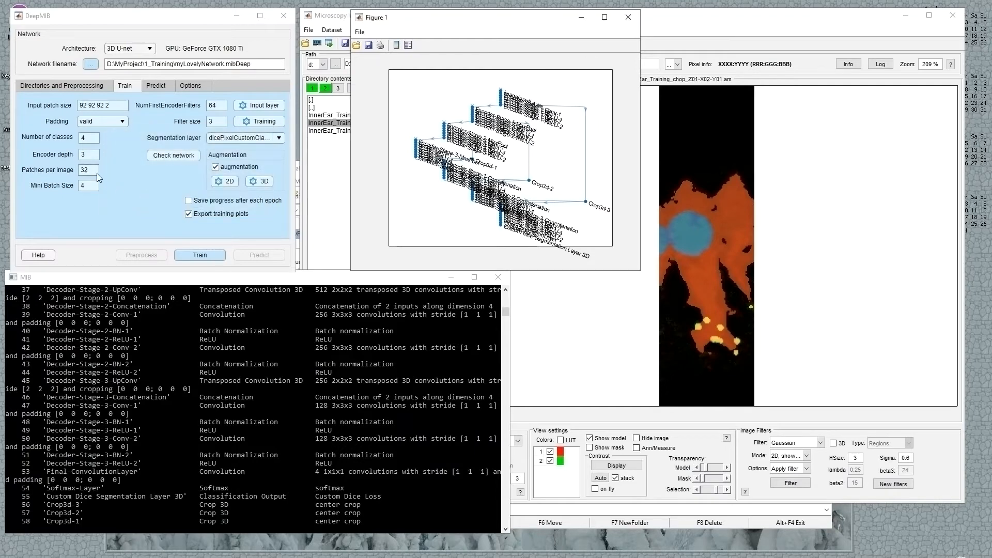
# Set the encoder depth to 2, check the network, compare its graph with the previous one, and close both graphs
pyautogui.doubleClick(92, 155)
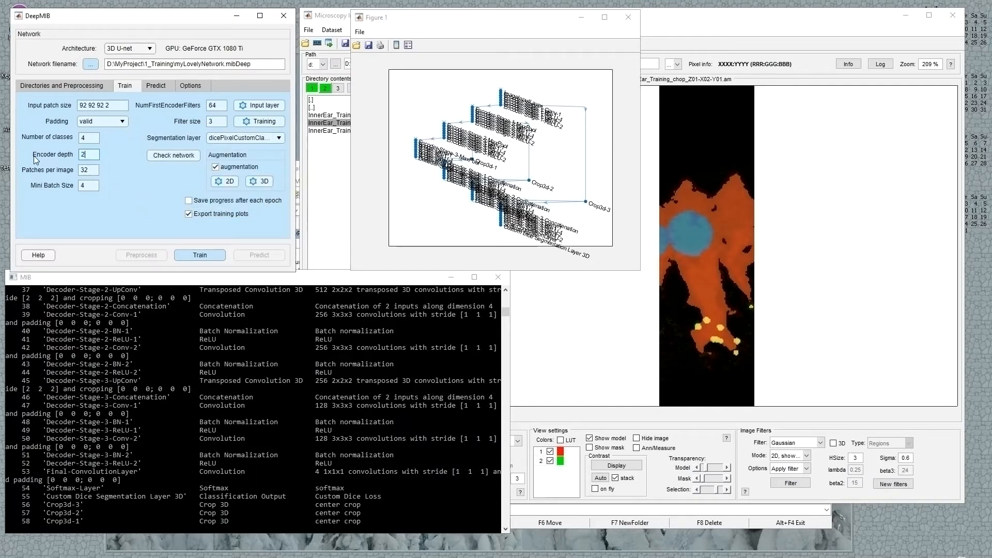
pyautogui.click(159, 154)
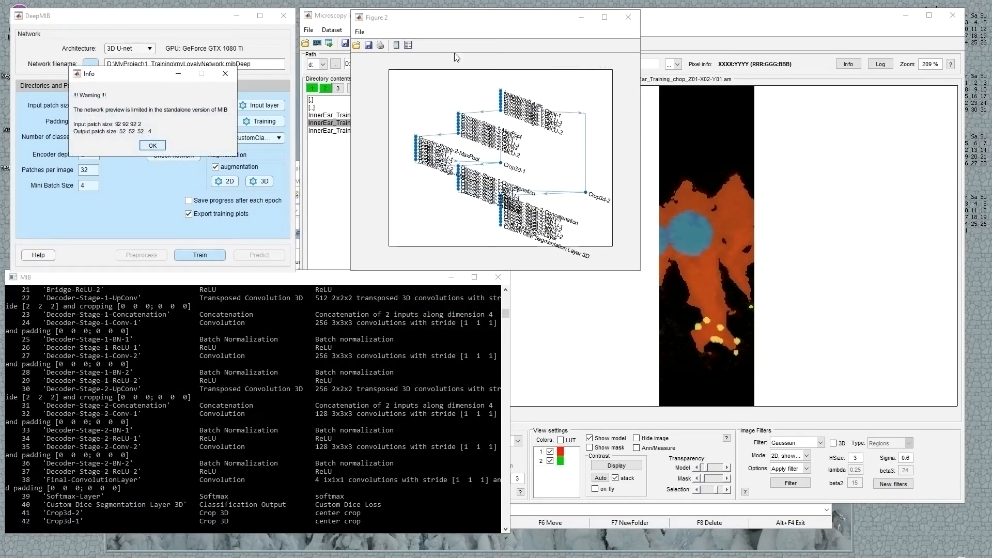
pyautogui.moveTo(451, 11); pyautogui.dragTo(665, 11)
pyautogui.moveTo(494, 18); pyautogui.dragTo(753, 20)
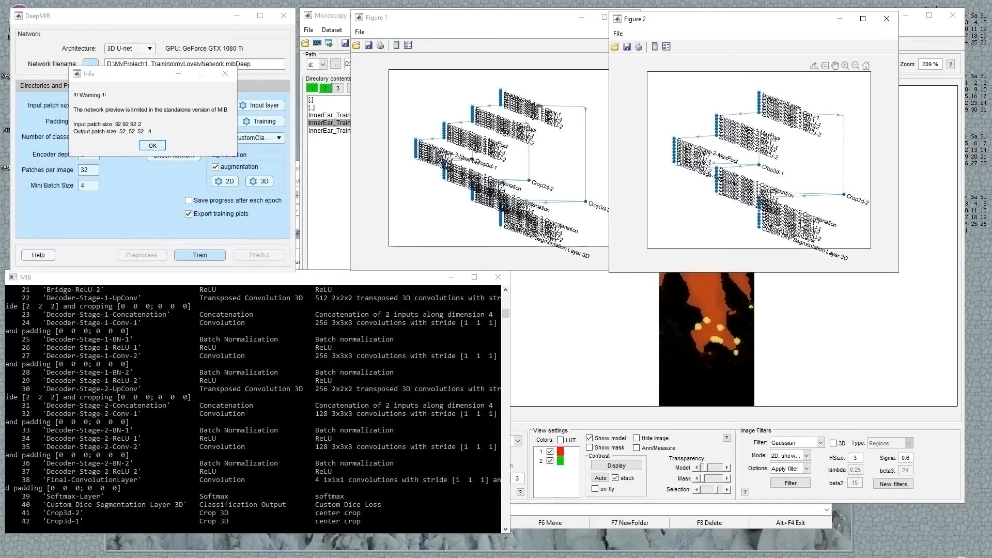
pyautogui.moveTo(804, 224)
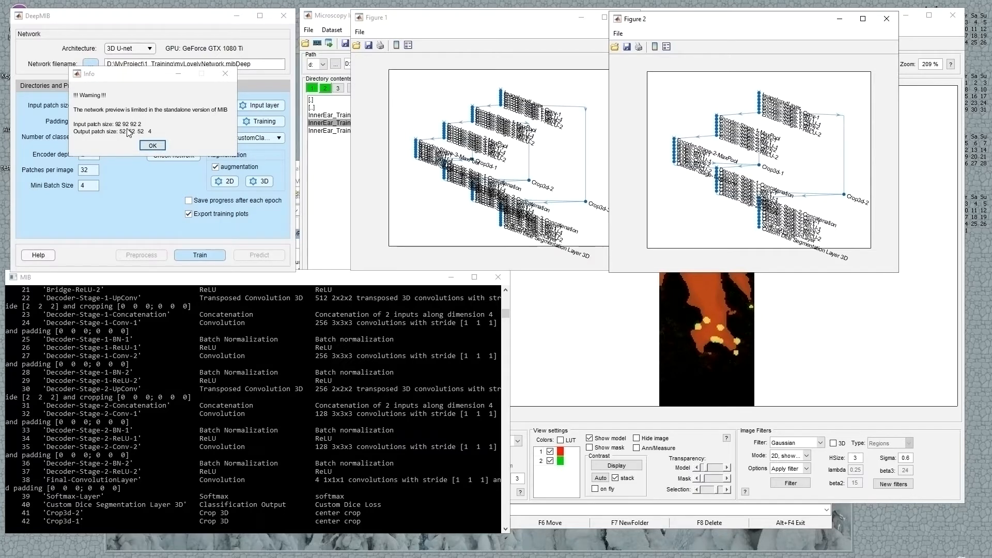
pyautogui.click(160, 150)
pyautogui.click(574, 32)
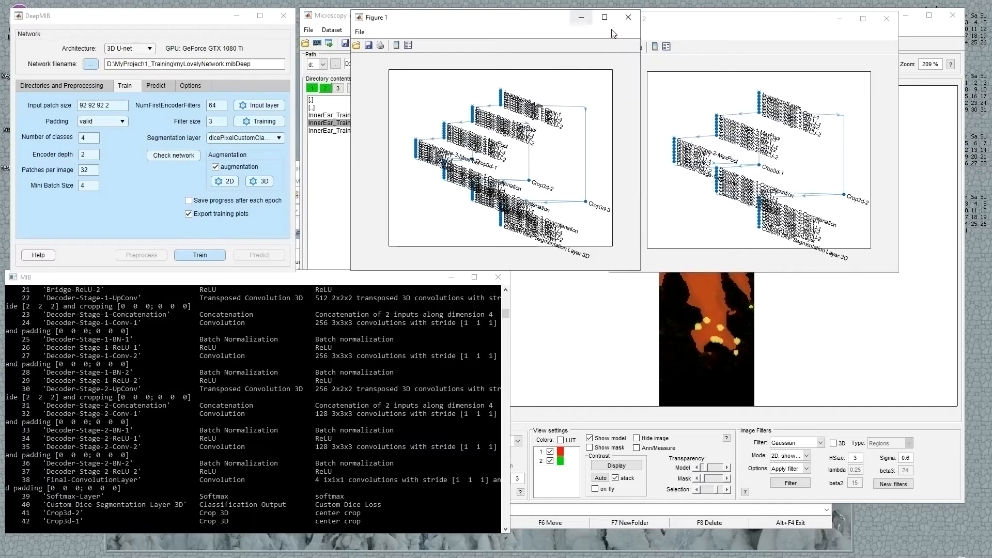
pyautogui.click(628, 18)
pyautogui.click(887, 18)
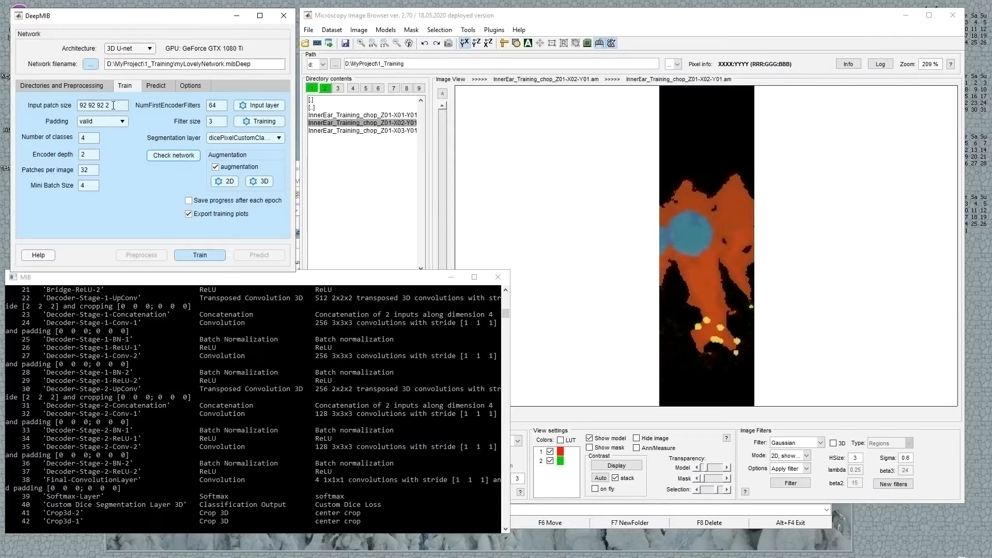
# Set the input patch size to 68 68 68 2, check the network, and keep the padding at valid
pyautogui.moveTo(105, 105); pyautogui.dragTo(44, 107)
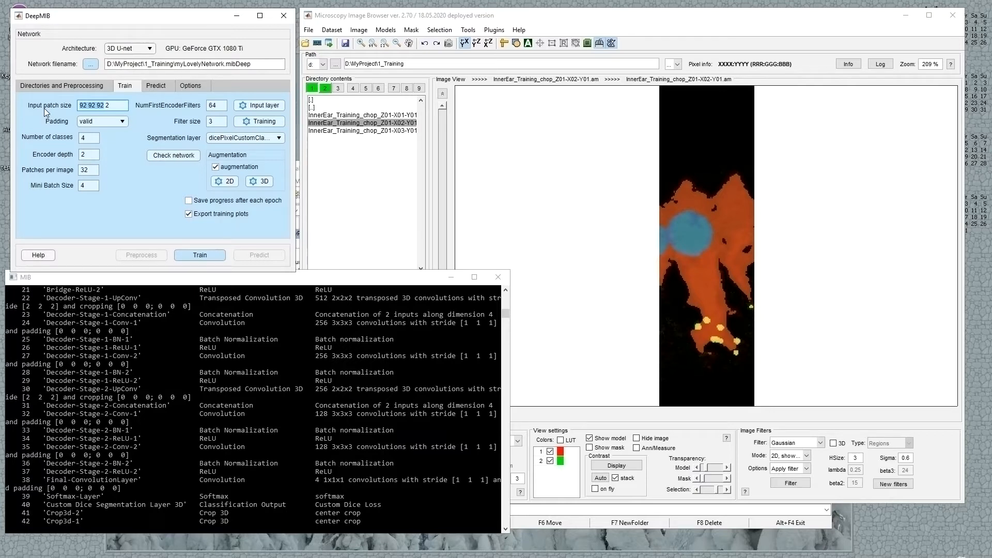
pyautogui.write('68 68 68')
pyautogui.click(177, 158)
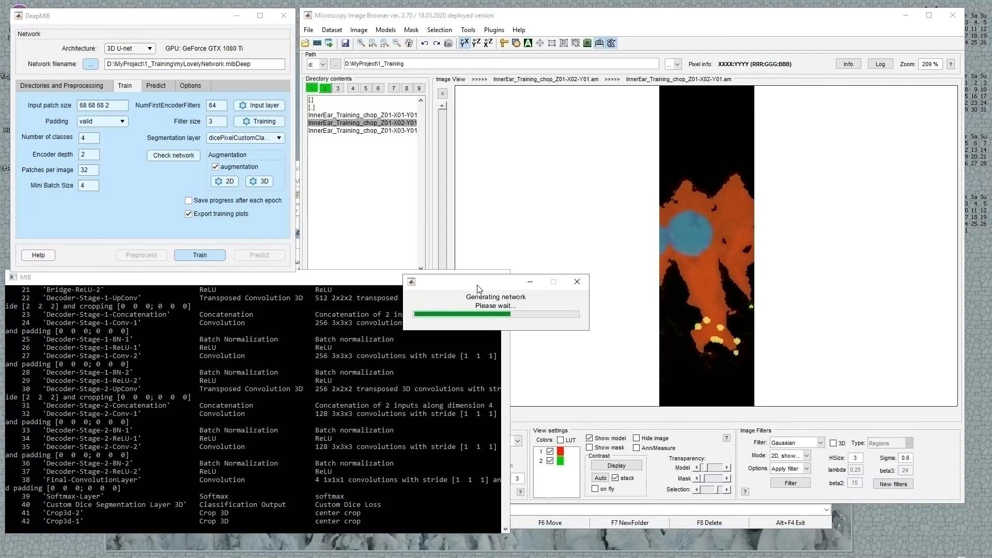
pyautogui.moveTo(103, 74); pyautogui.dragTo(280, 76)
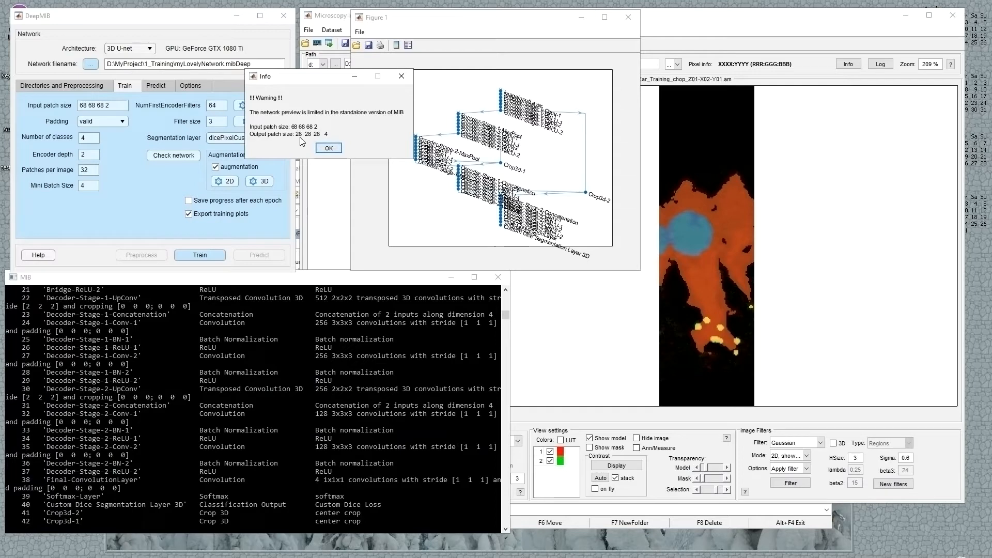
pyautogui.click(101, 122)
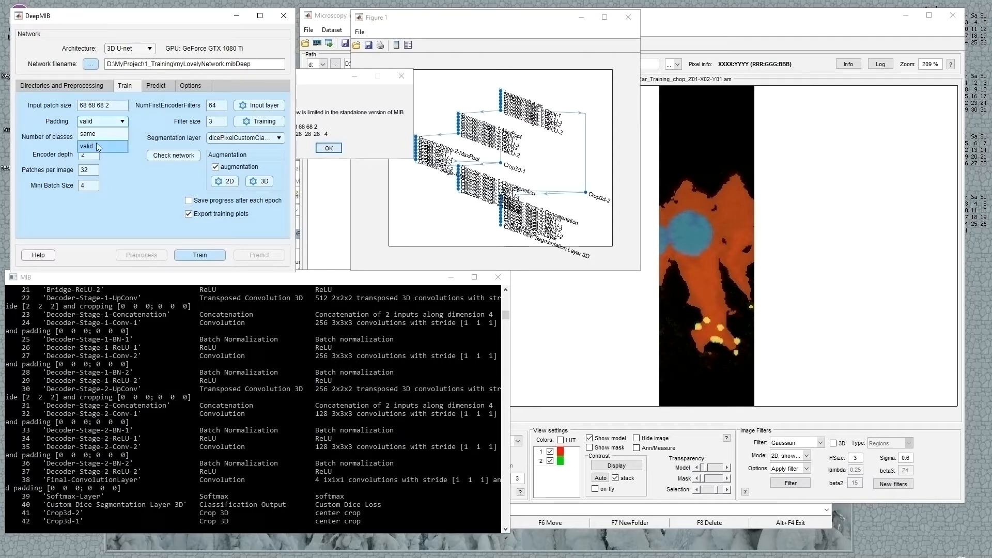
pyautogui.click(104, 145)
pyautogui.click(343, 127)
pyautogui.click(328, 149)
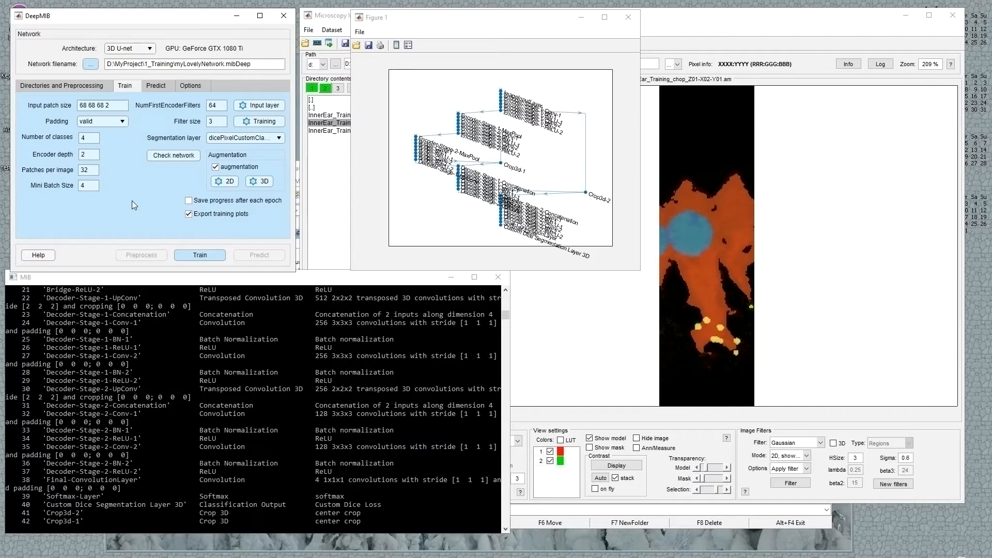
# Review the input layer's data normalization settings without changing them and close the leftover network graph
pyautogui.click(253, 107)
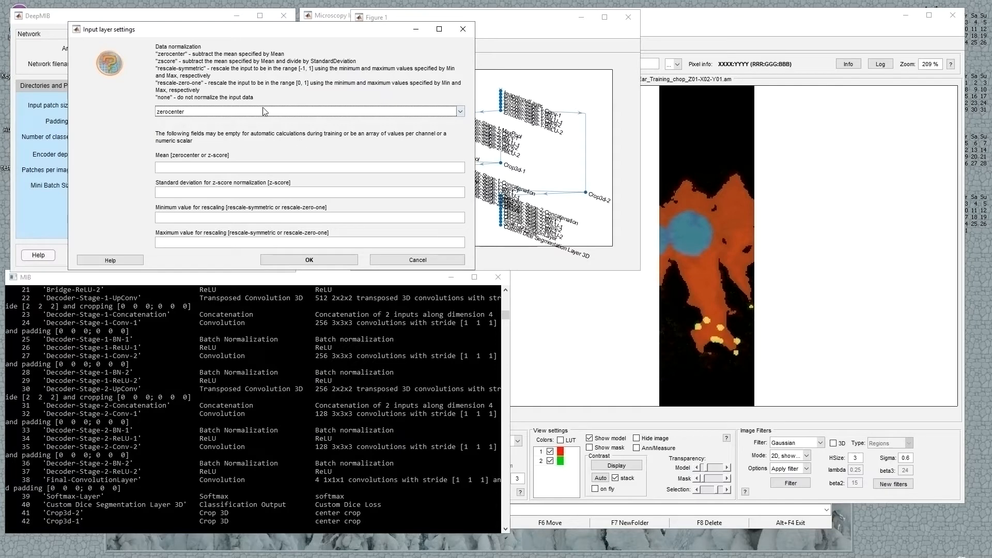
pyautogui.click(626, 18)
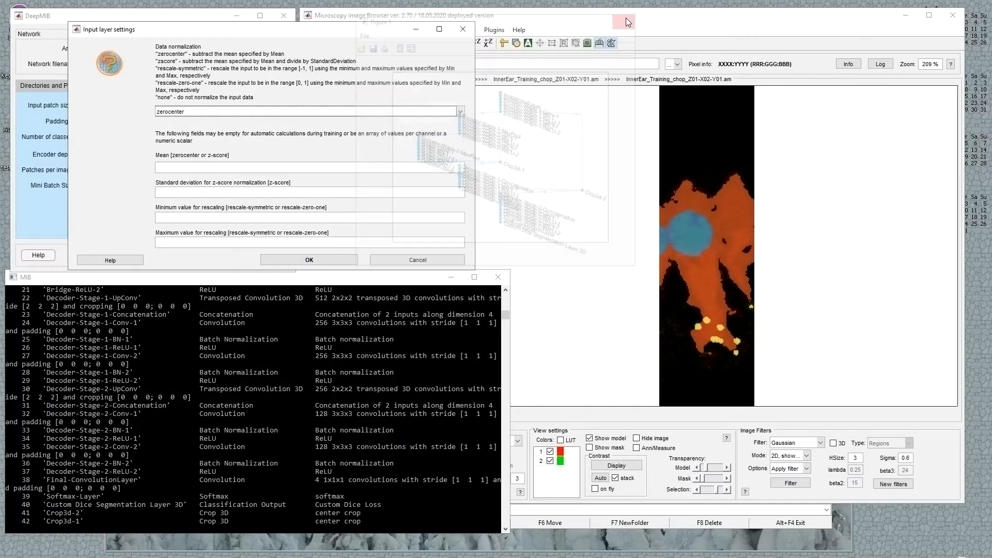
pyautogui.click(418, 260)
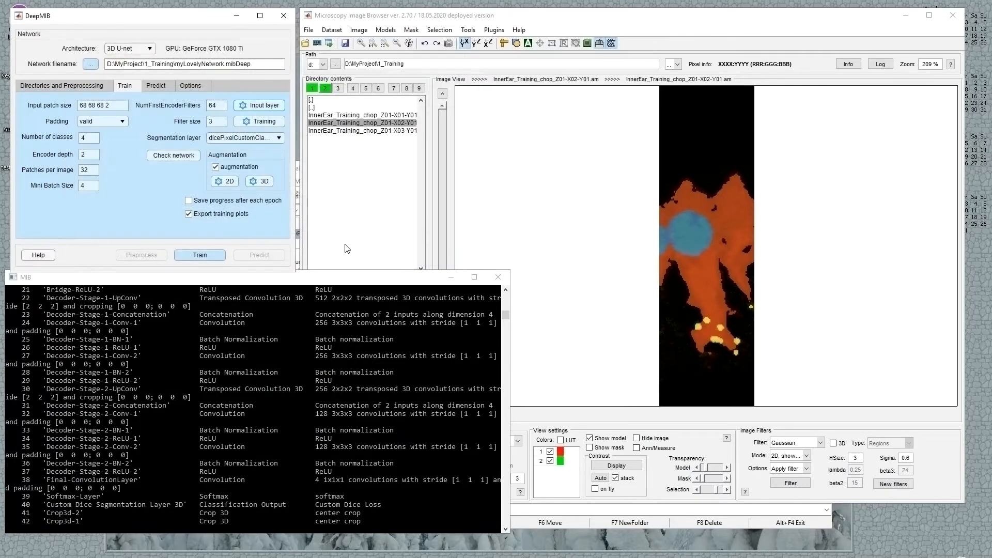
# Set the maximum number of epochs to 50 and the validation frequency to 100 in the training settings
pyautogui.click(263, 122)
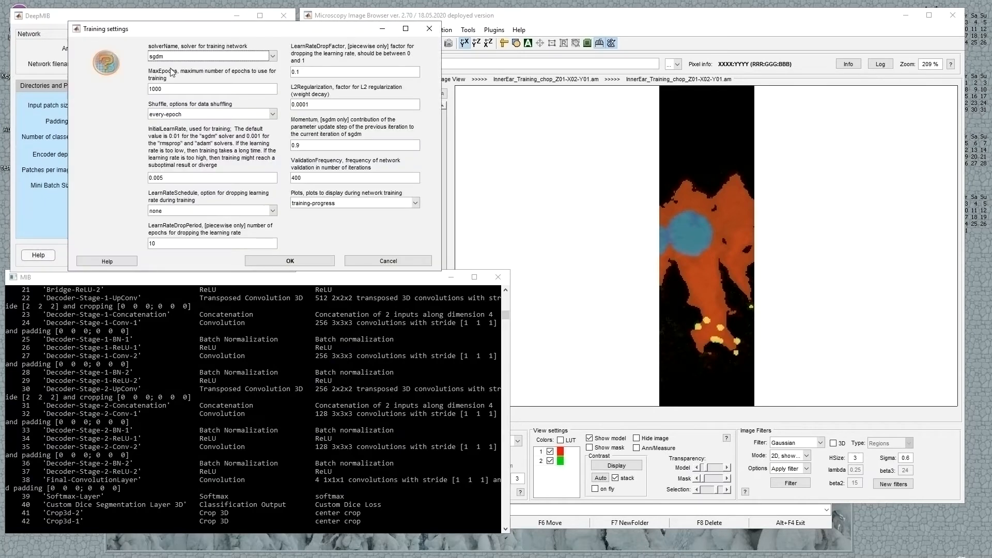
pyautogui.doubleClick(307, 178)
pyautogui.moveTo(165, 89); pyautogui.dragTo(76, 107)
pyautogui.write('20')
pyautogui.press('Tab')
pyautogui.press('Tab')
pyautogui.doubleClick(166, 88)
pyautogui.write('50')
pyautogui.press('Tab')
pyautogui.press('Tab')
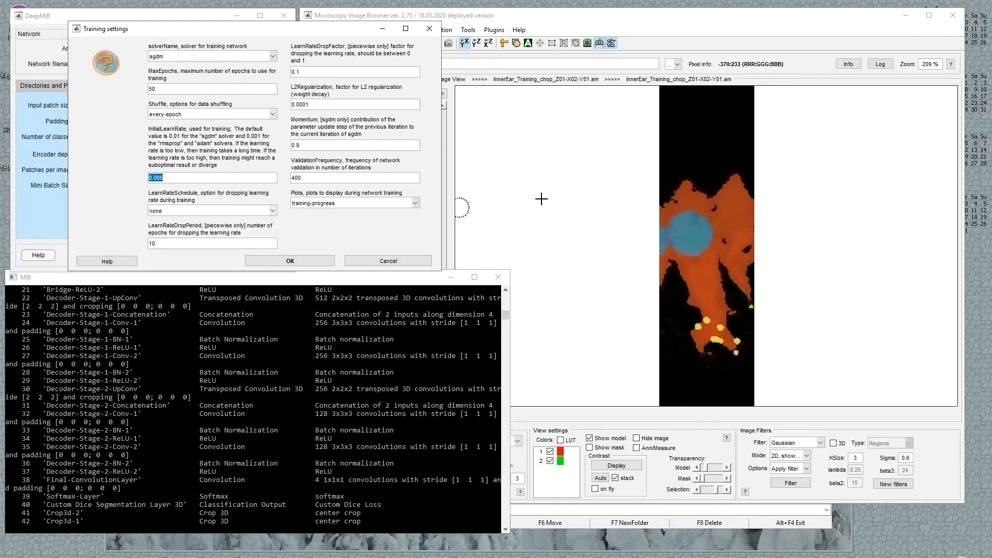
pyautogui.click(319, 175)
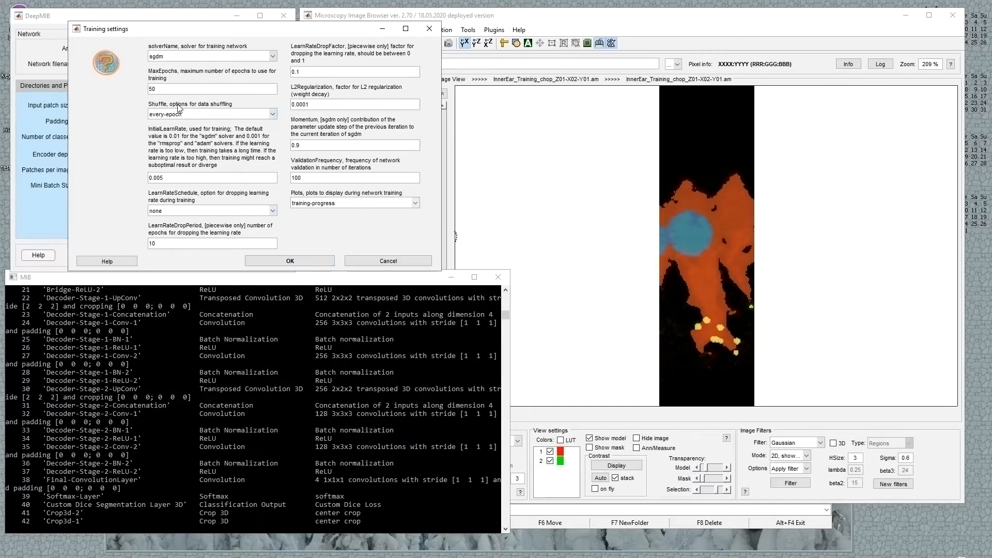
pyautogui.click(290, 261)
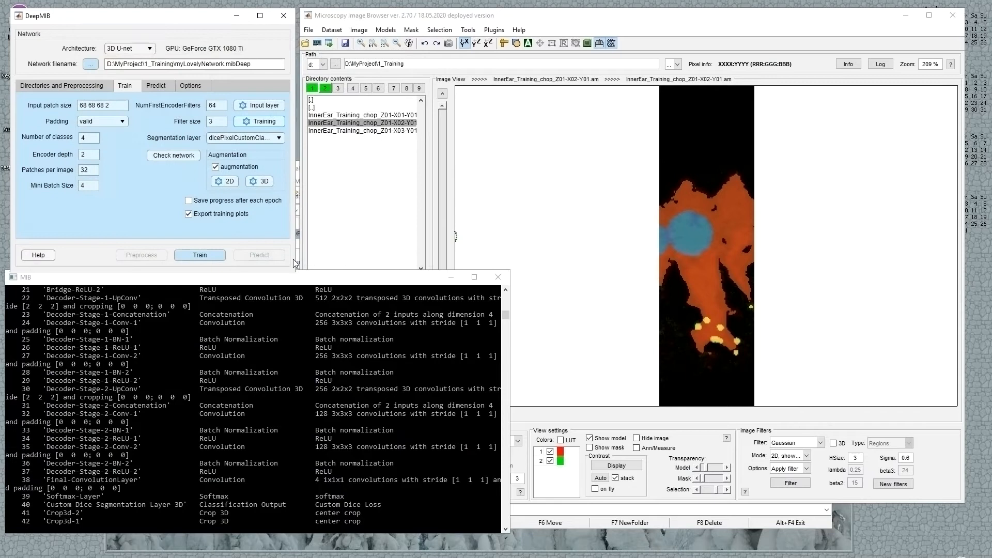
# Review the segmentation layer options, keeping dicePixelCustomClassificationLayer, and examine the 3D augmentation settings
pyautogui.click(232, 138)
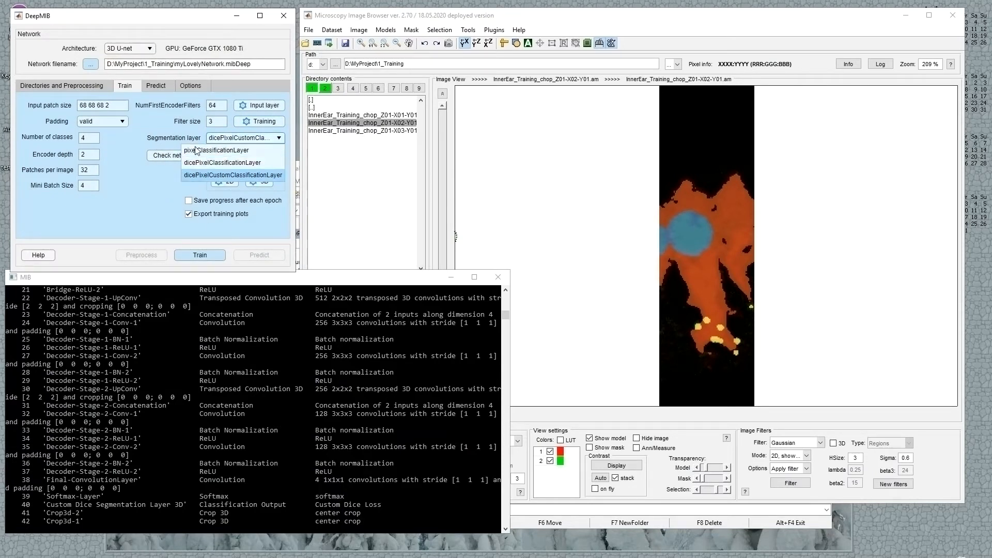
pyautogui.click(194, 176)
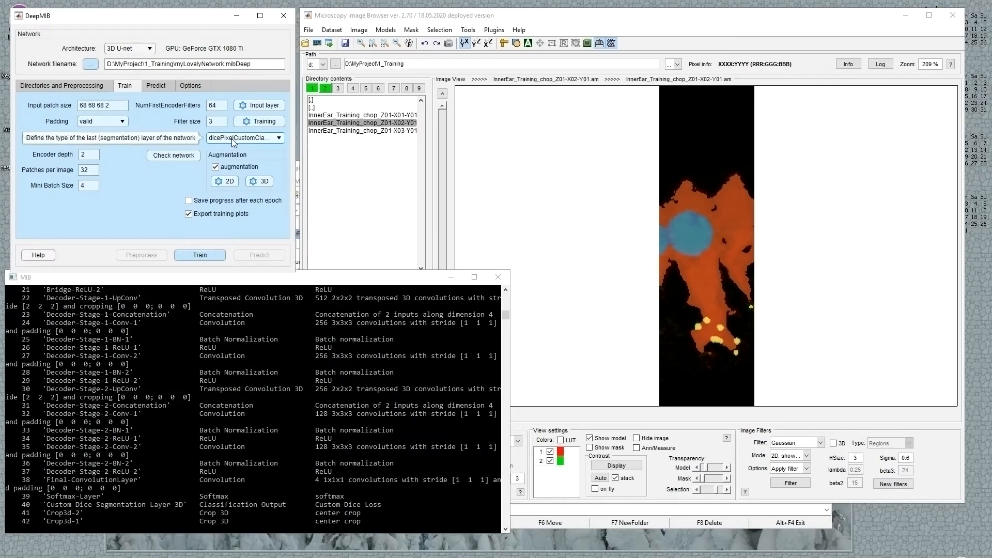
pyautogui.click(261, 183)
pyautogui.moveTo(180, 68); pyautogui.dragTo(382, 59)
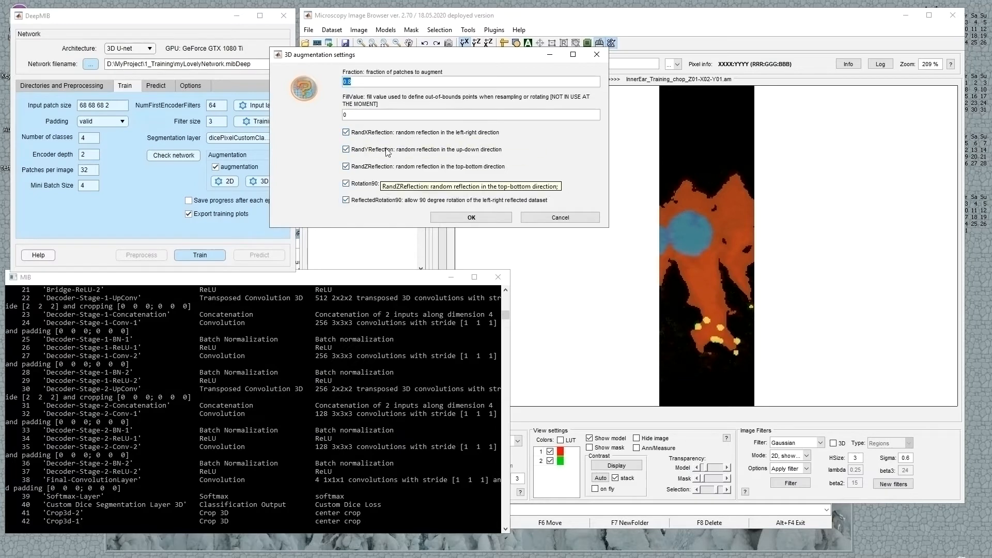
pyautogui.click(352, 81)
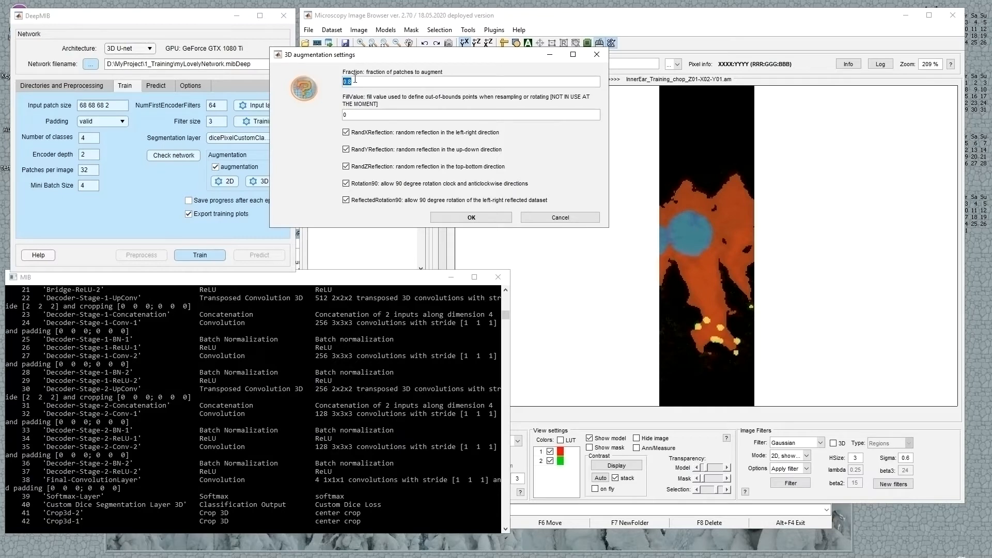
pyautogui.click(470, 217)
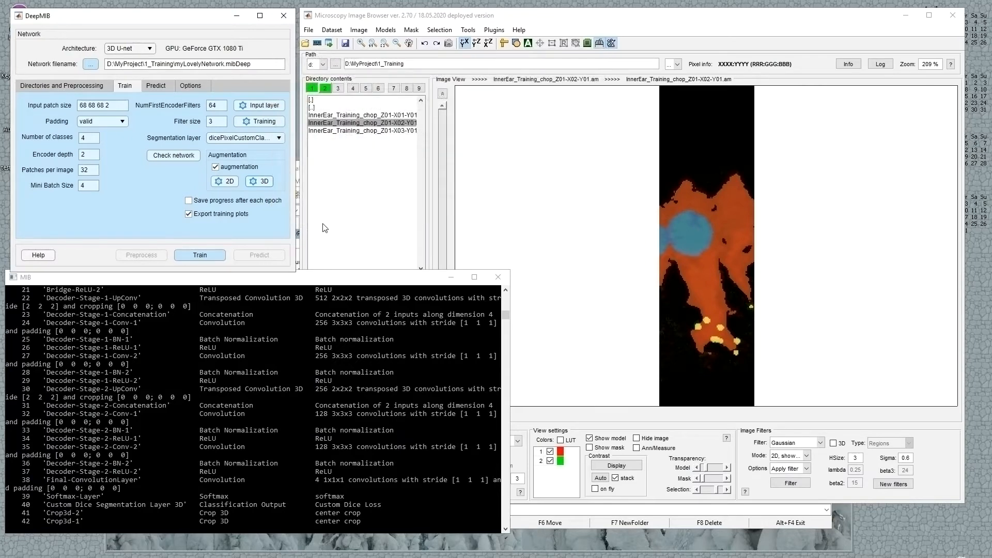
# Enable saving progress after each epoch and start the training, confirming that the images were preprocessed
pyautogui.click(209, 201)
pyautogui.click(198, 256)
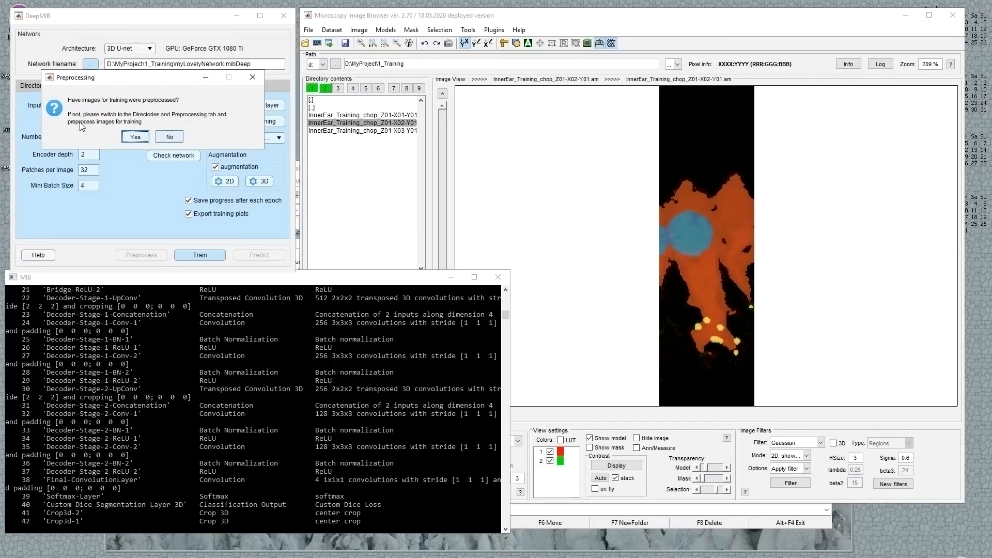
pyautogui.click(135, 137)
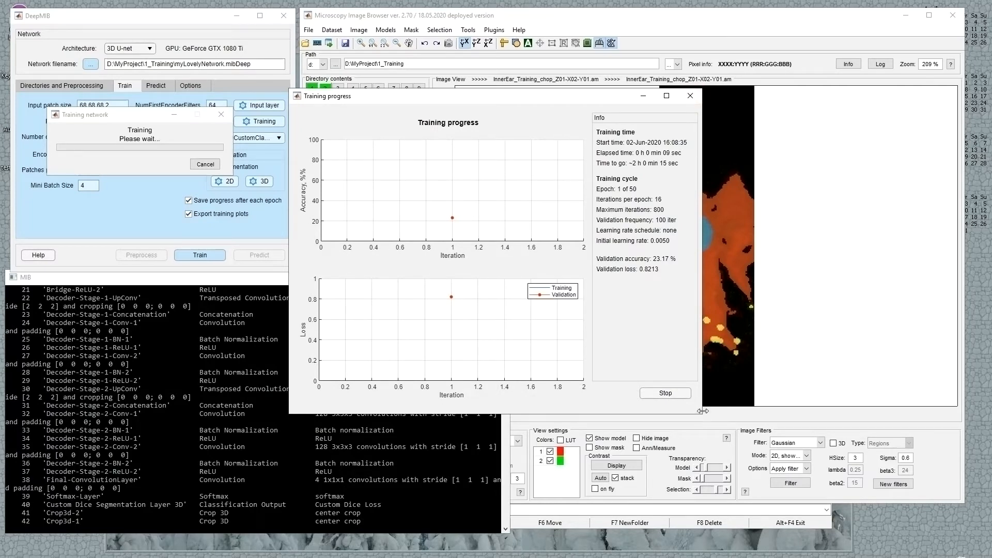
# Enlarge the training progress plots and move the training status dialog off the network's training settings
pyautogui.moveTo(702, 413); pyautogui.dragTo(944, 537)
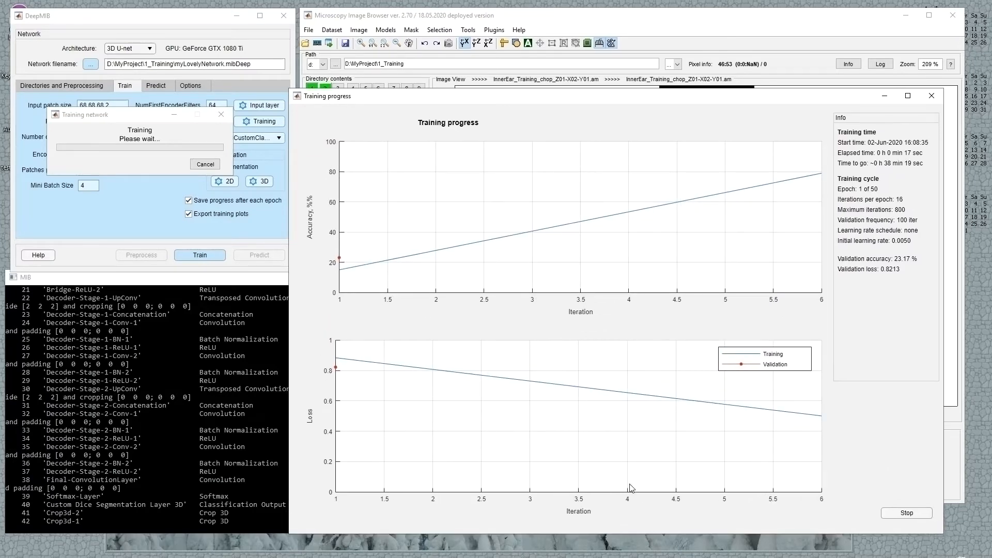
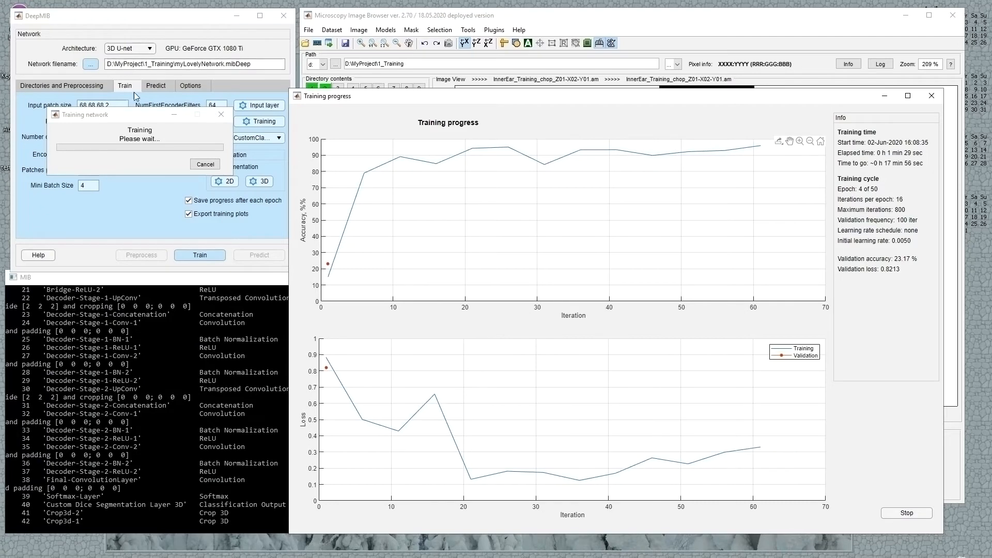
pyautogui.moveTo(109, 116); pyautogui.dragTo(227, 301)
pyautogui.click(243, 121)
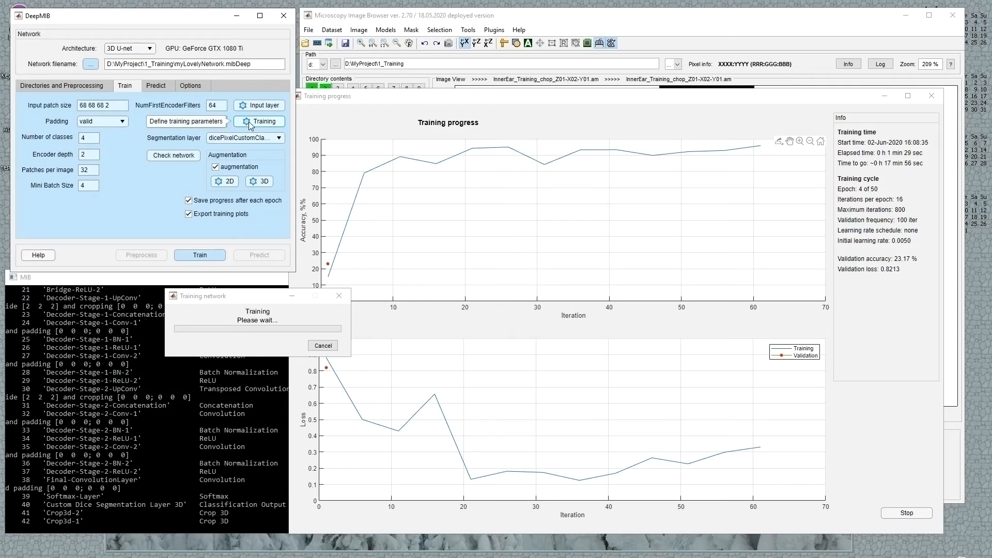
# Inspect the plot display options in the training settings, then dismiss the settings without changes
pyautogui.click(249, 124)
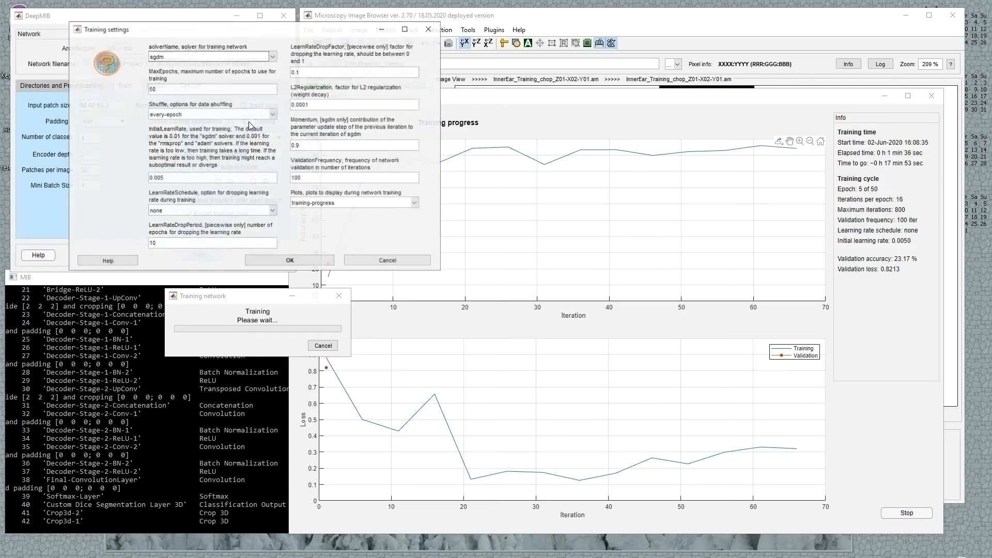
pyautogui.click(322, 206)
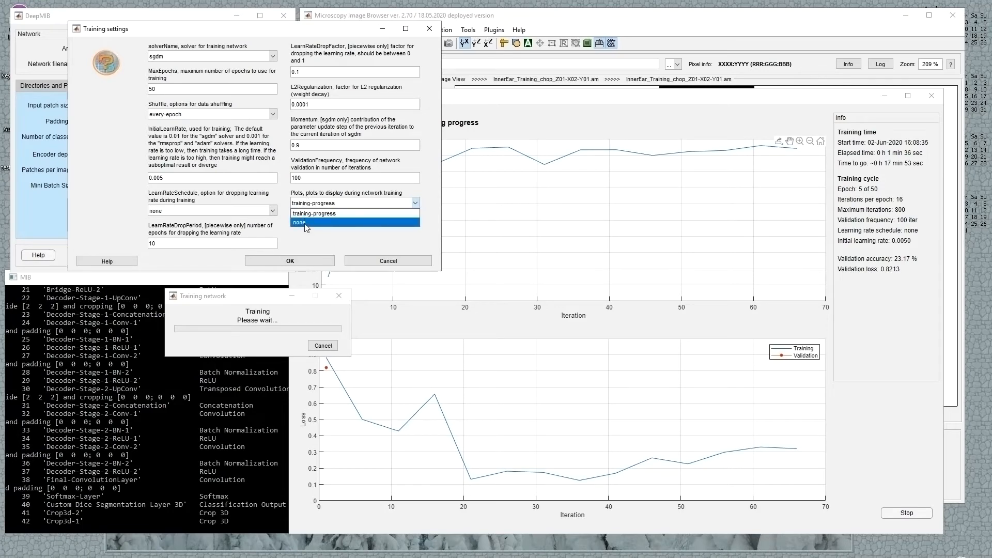
pyautogui.click(374, 259)
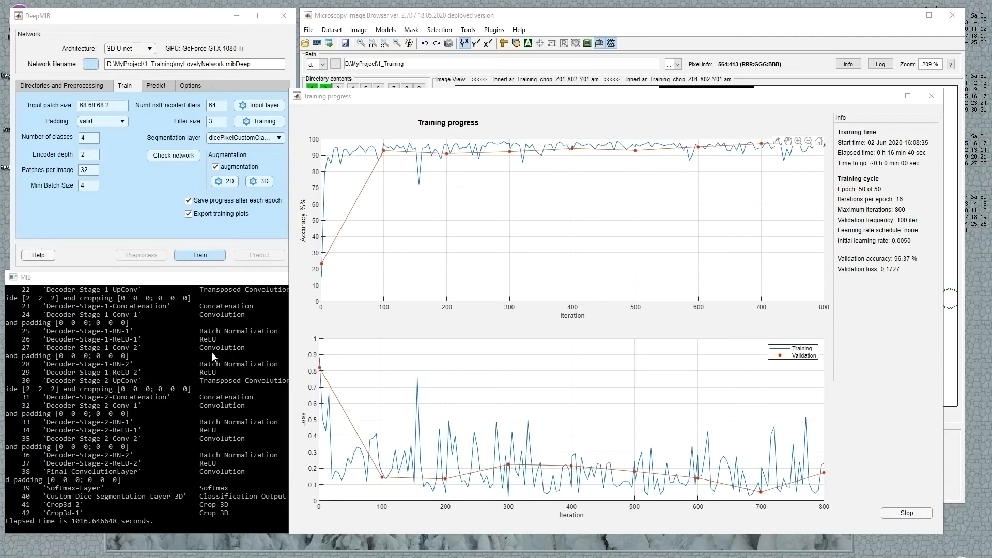
# Close the training progress plots, switch to Total Commander and go up from the prediction results to the D:\MyProject folder
pyautogui.click(930, 96)
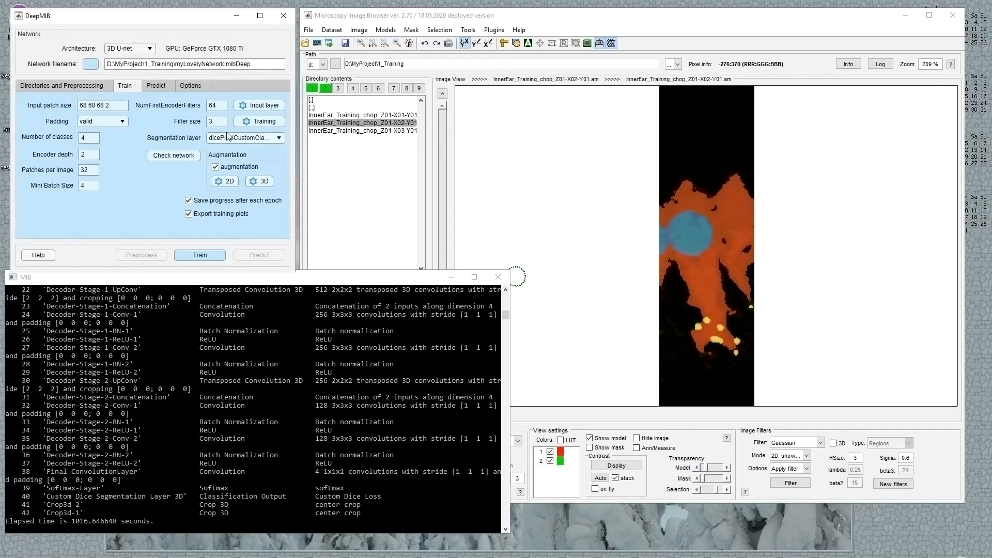
pyautogui.click(97, 557)
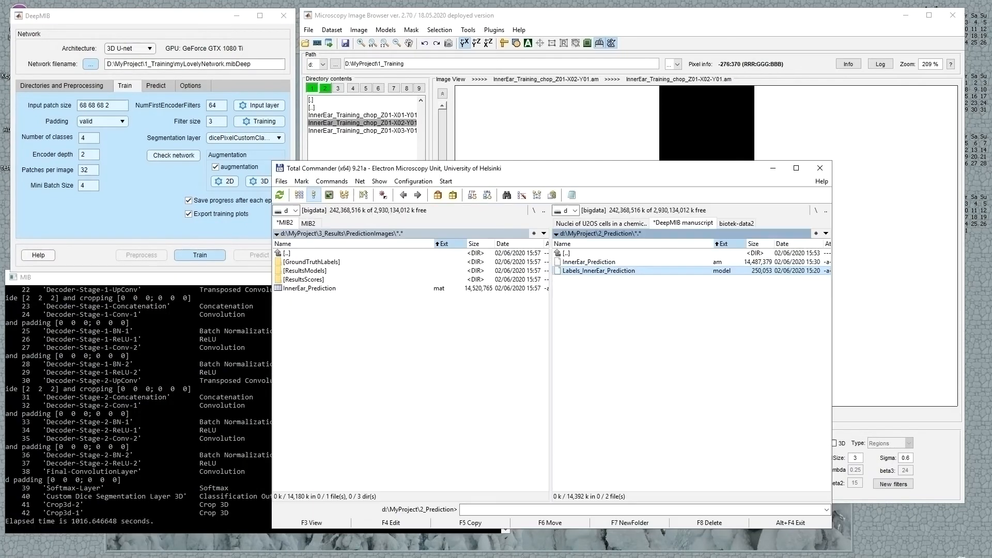
pyautogui.click(308, 401)
pyautogui.press('Up')
pyautogui.press('Return')
pyautogui.press('Up')
pyautogui.press('Return')
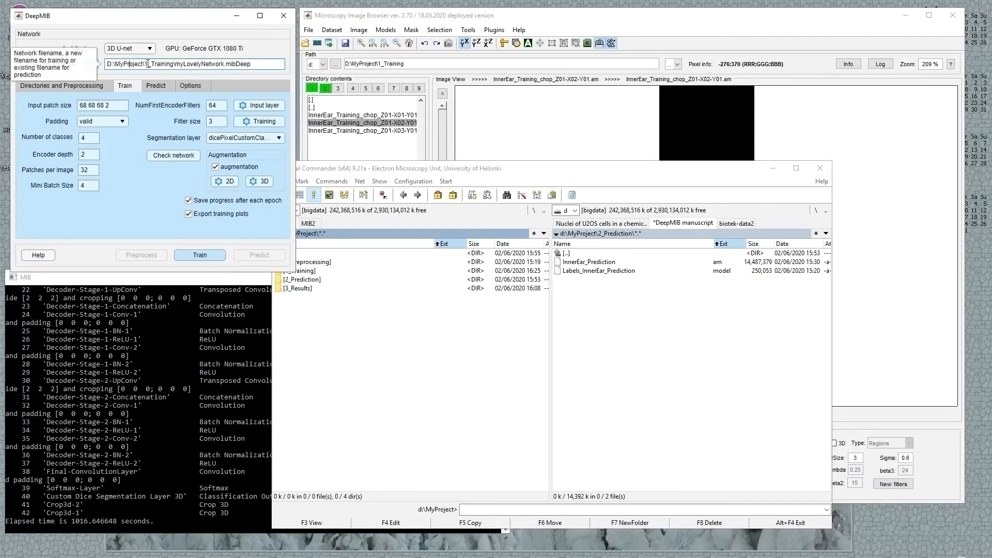
# Examine the network's file name and its 1_Training folder in DeepMIB, and compare it with the current path in Microscopy Image Browser
pyautogui.moveTo(148, 64); pyautogui.dragTo(187, 65)
pyautogui.moveTo(176, 65); pyautogui.dragTo(272, 68)
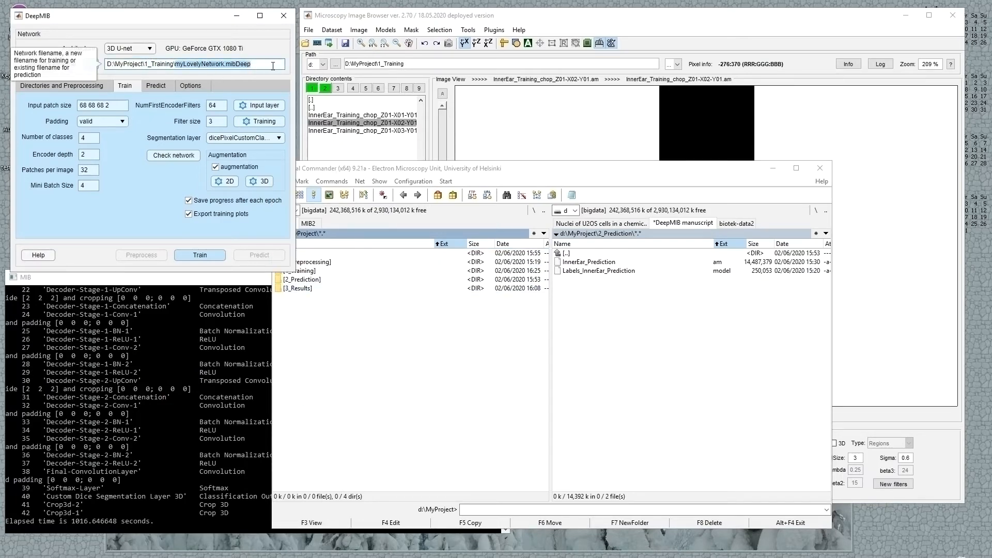
pyautogui.click(175, 64)
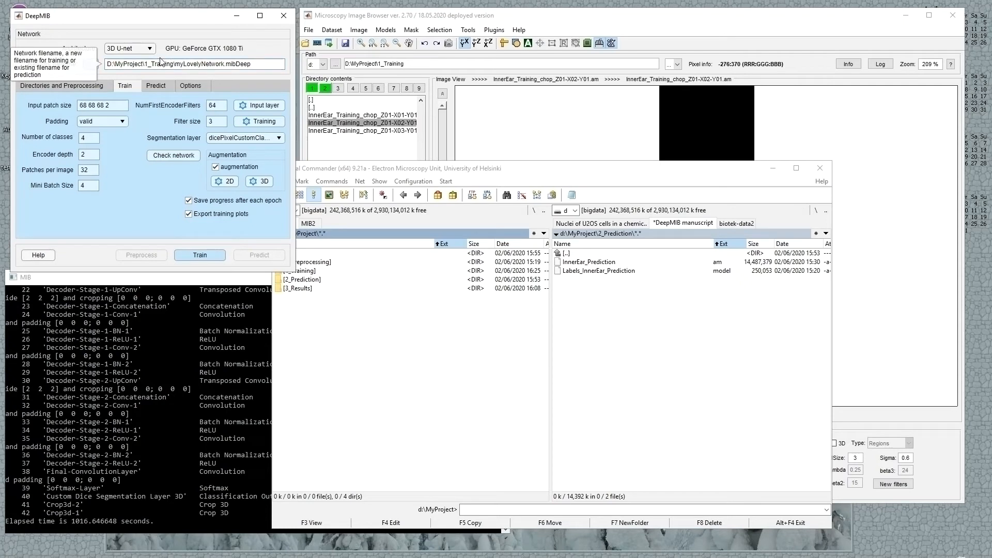
pyautogui.doubleClick(167, 64)
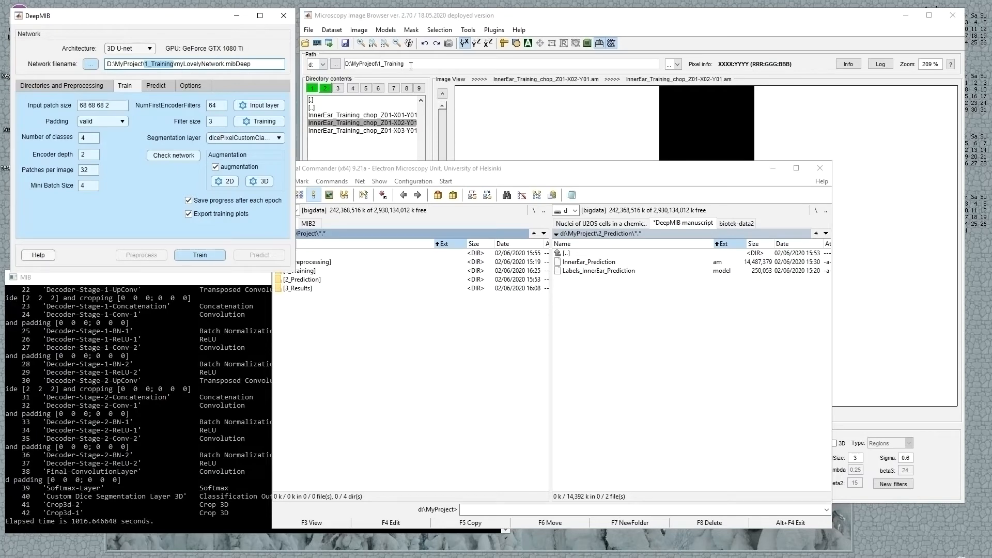
pyautogui.moveTo(411, 66); pyautogui.dragTo(335, 64)
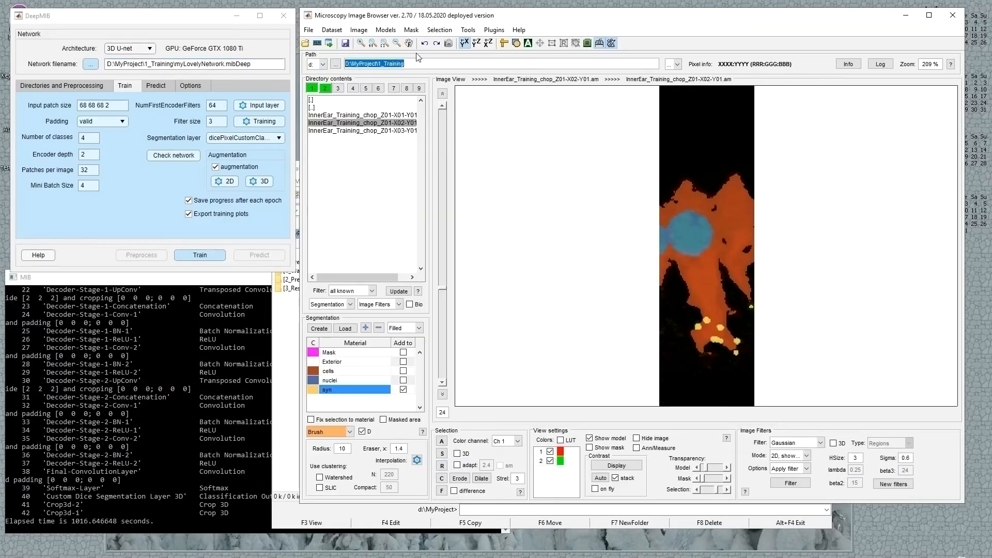
# Switch to Total Commander and replace the 2_Prediction folder view with D:\MyProject\1_Training, keeping D:\MyProject open beside it
pyautogui.click(289, 453)
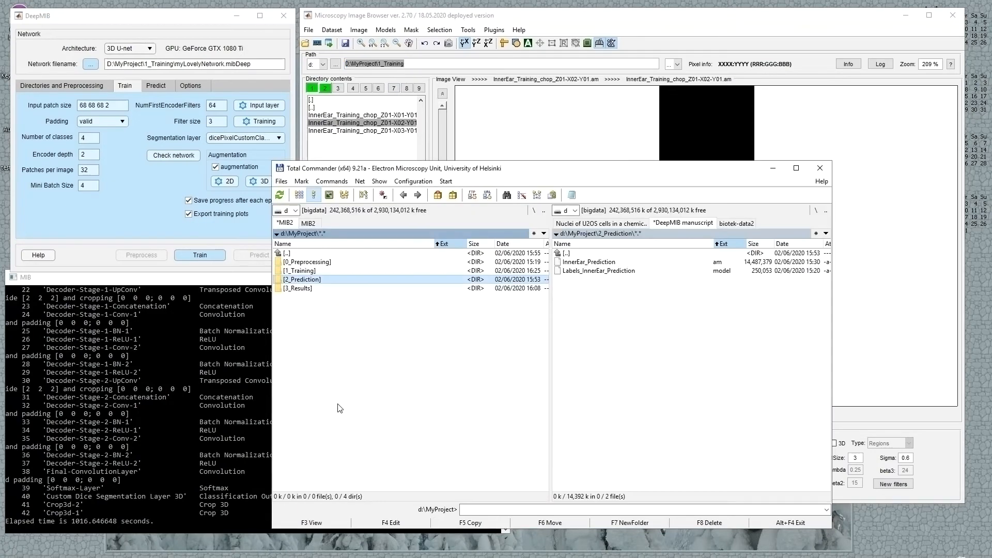
pyautogui.hotkey('alt', 'F2')
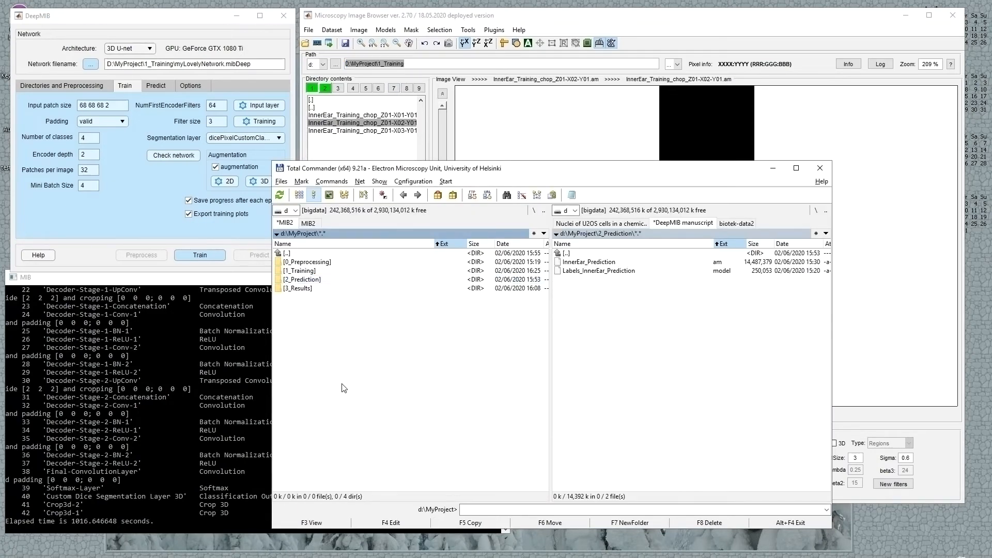
pyautogui.press('Return')
pyautogui.press('Return')
pyautogui.press('Return')
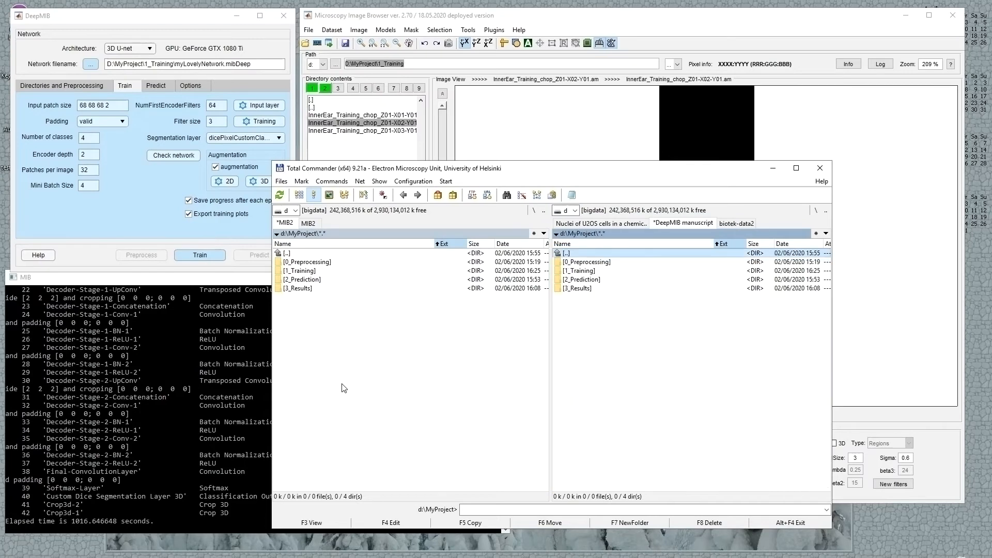
pyautogui.press('Down')
pyautogui.press('Down')
pyautogui.press('Return')
# Move the myLovelyNetwork mibCfg and mibDeep files from 1_Training to D:\MyProject
pyautogui.press('Down')
pyautogui.press('Down')
pyautogui.press('Down')
pyautogui.press('Down')
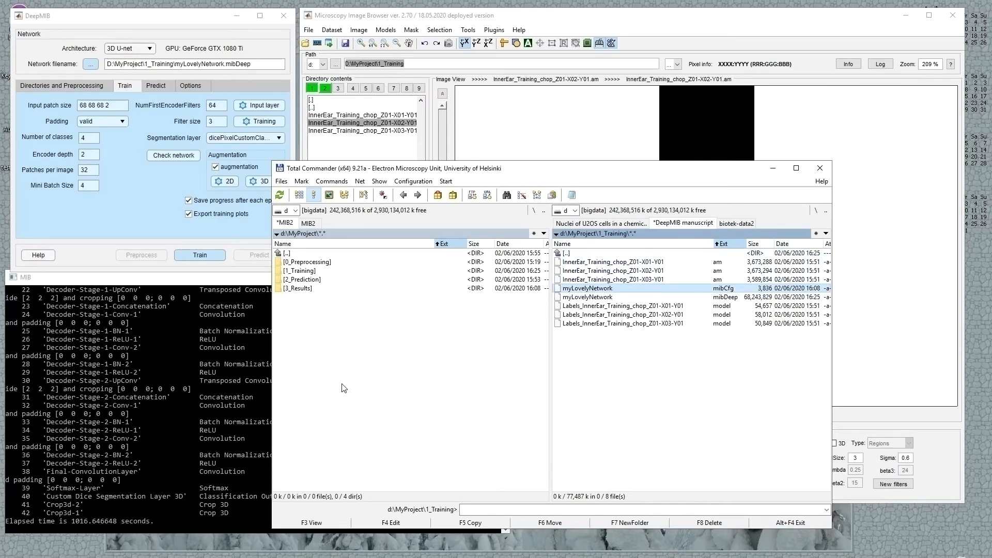
pyautogui.press('Down')
pyautogui.press('Up')
pyautogui.press('Down')
pyautogui.press('Up')
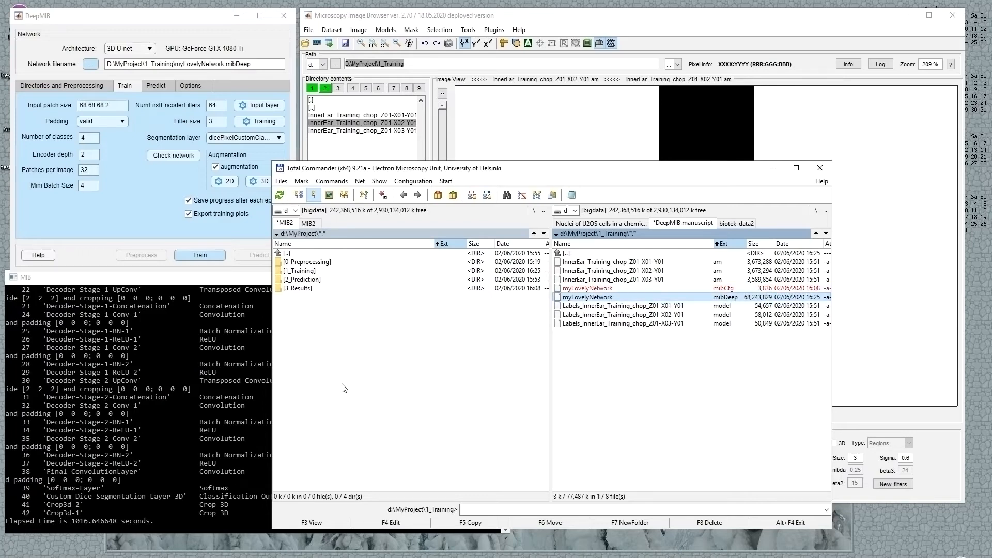
pyautogui.press('Insert')
pyautogui.press('Insert')
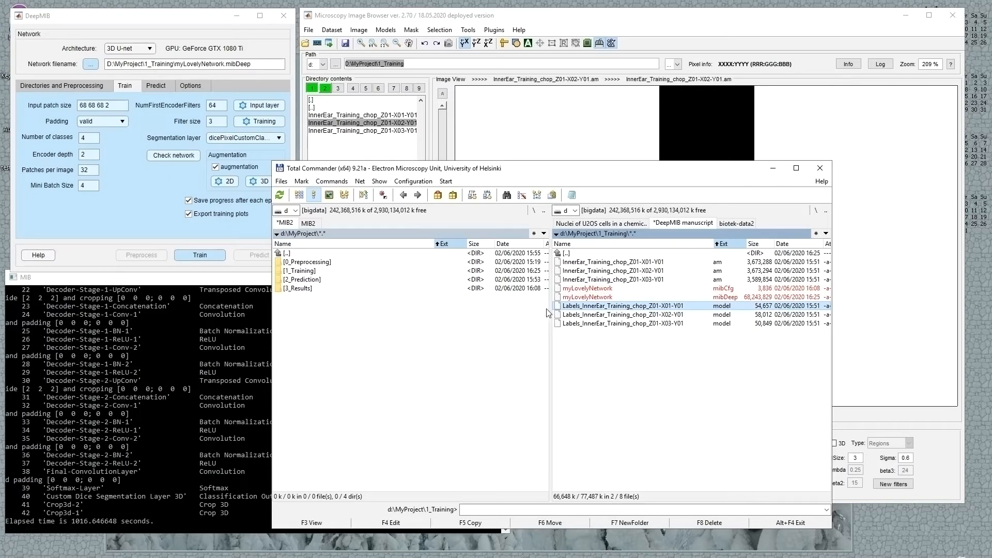
pyautogui.press('F6')
pyautogui.press('Return')
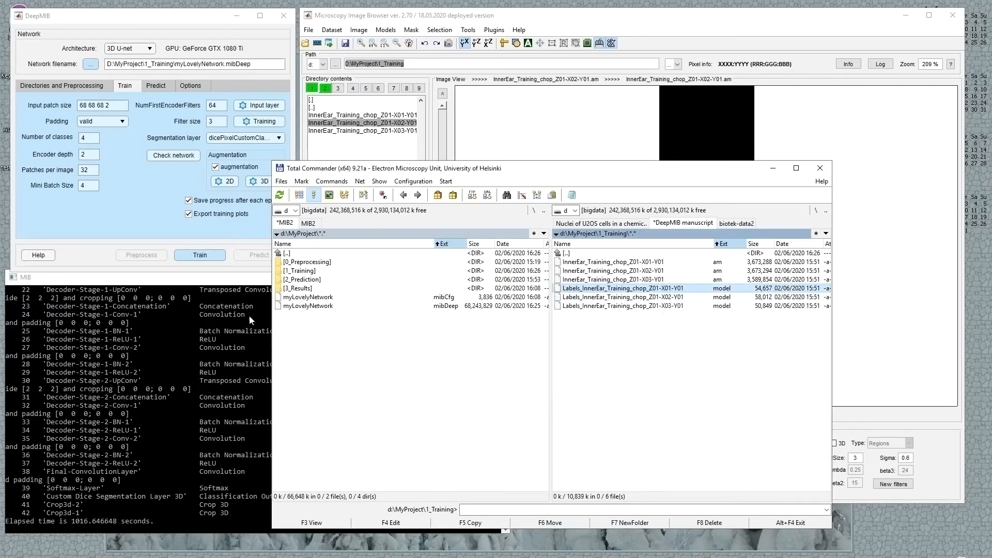
# Examine the moved mibCfg and mibDeep files alongside DeepMIB's config file options
pyautogui.click(317, 297)
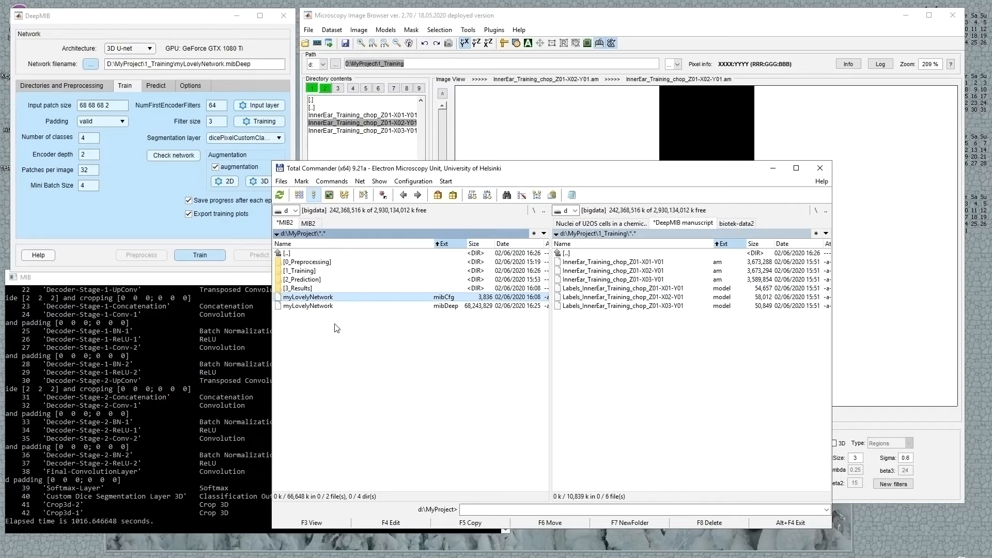
pyautogui.click(133, 201)
pyautogui.click(192, 83)
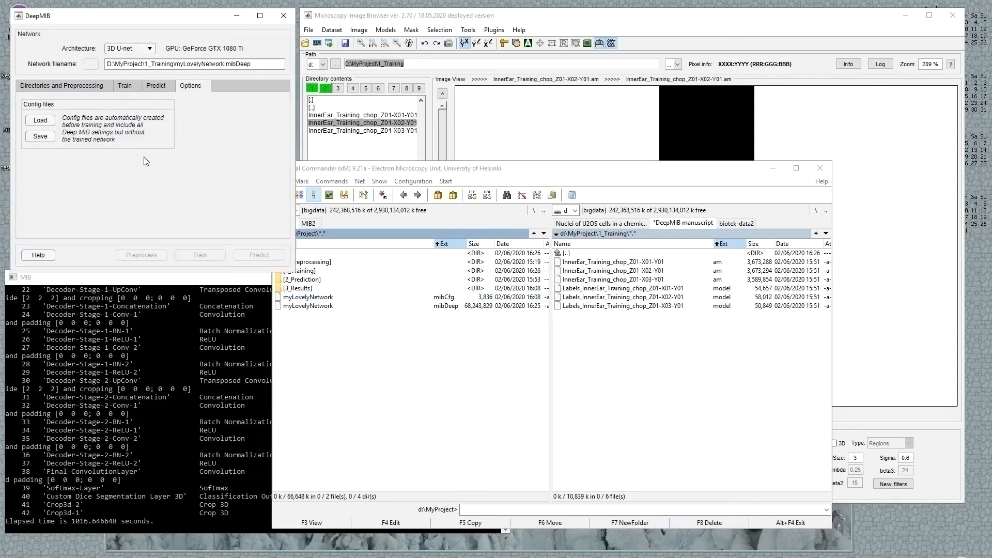
pyautogui.click(315, 301)
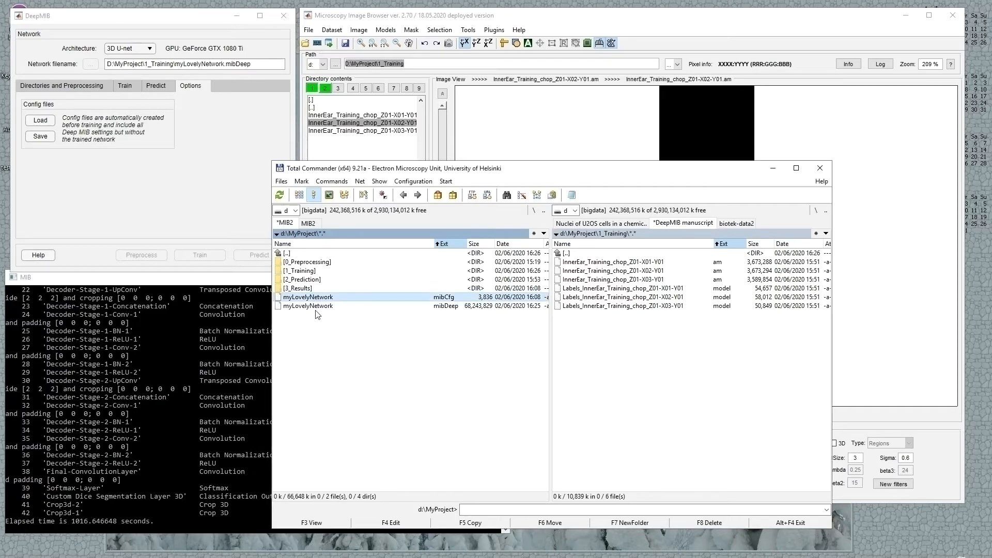
pyautogui.click(320, 306)
pyautogui.click(325, 297)
pyautogui.click(163, 225)
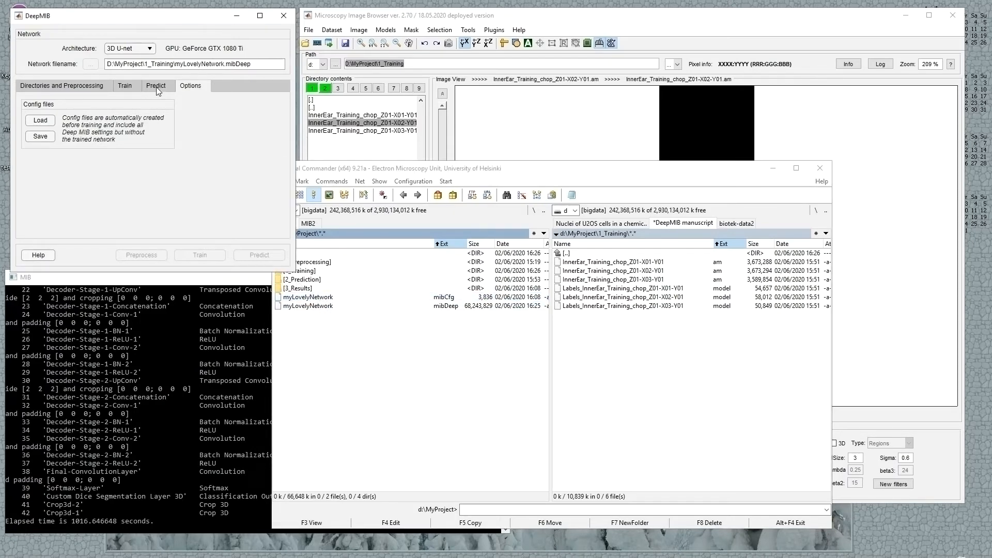
# Load the DeepMIB config file myLovelyNetwork.mibCfg from the MyProject folder
pyautogui.click(39, 122)
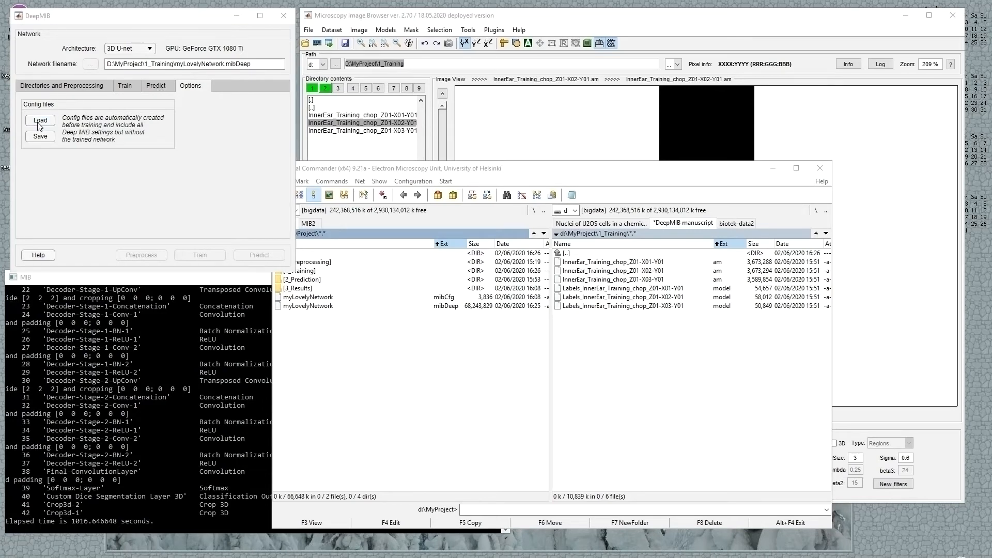
pyautogui.click(281, 55)
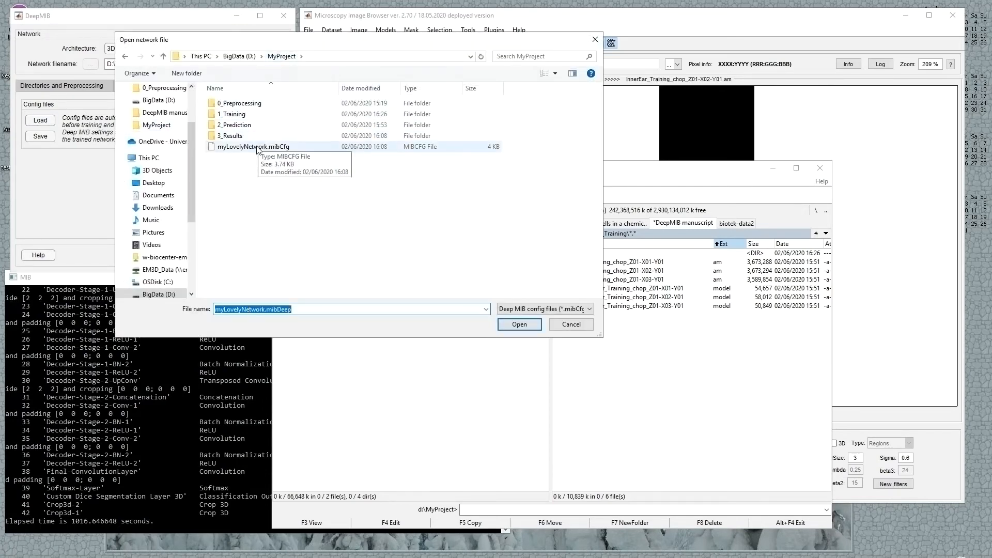
pyautogui.doubleClick(257, 147)
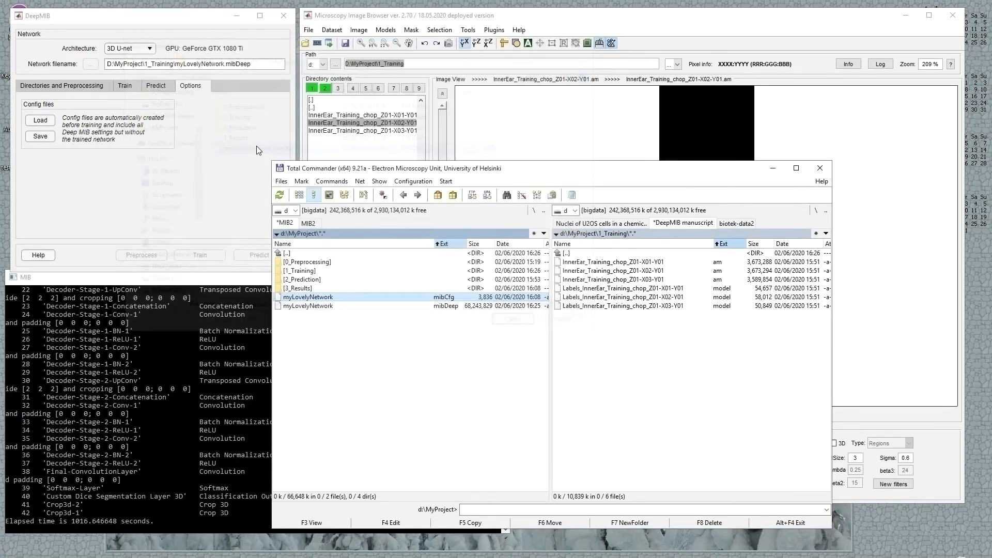
# Set the directory with images and models for training to D:\MyProject\1_Training
pyautogui.click(90, 92)
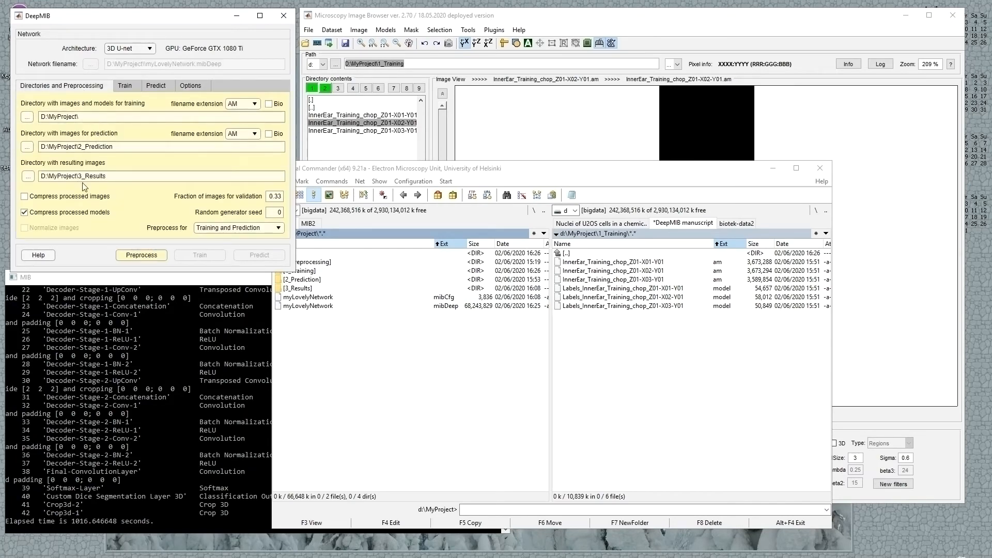
pyautogui.click(25, 118)
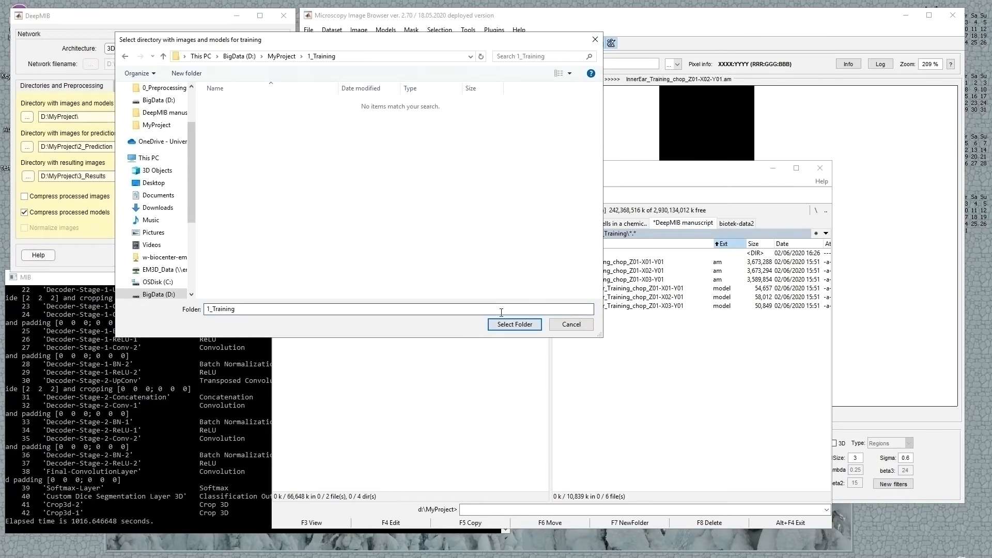
pyautogui.click(507, 323)
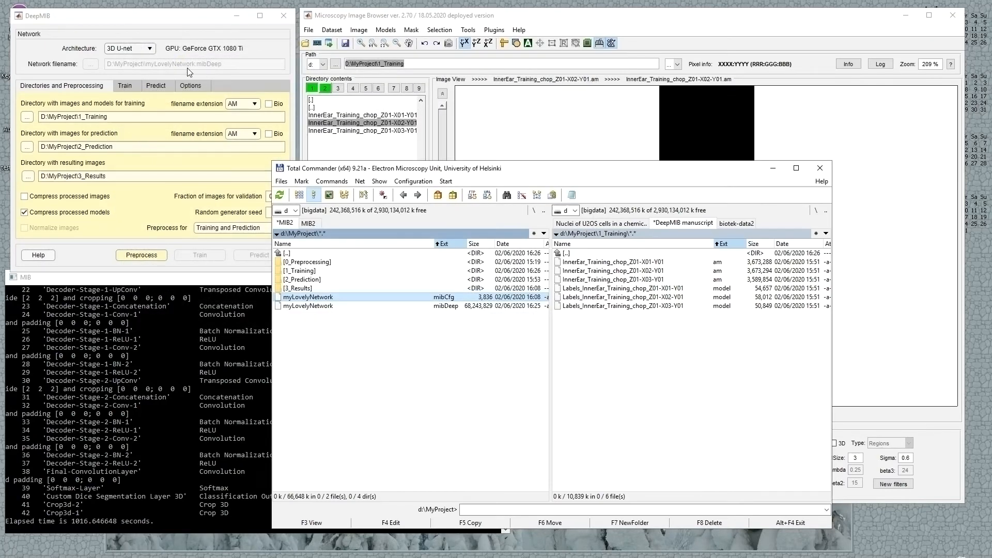
pyautogui.click(187, 68)
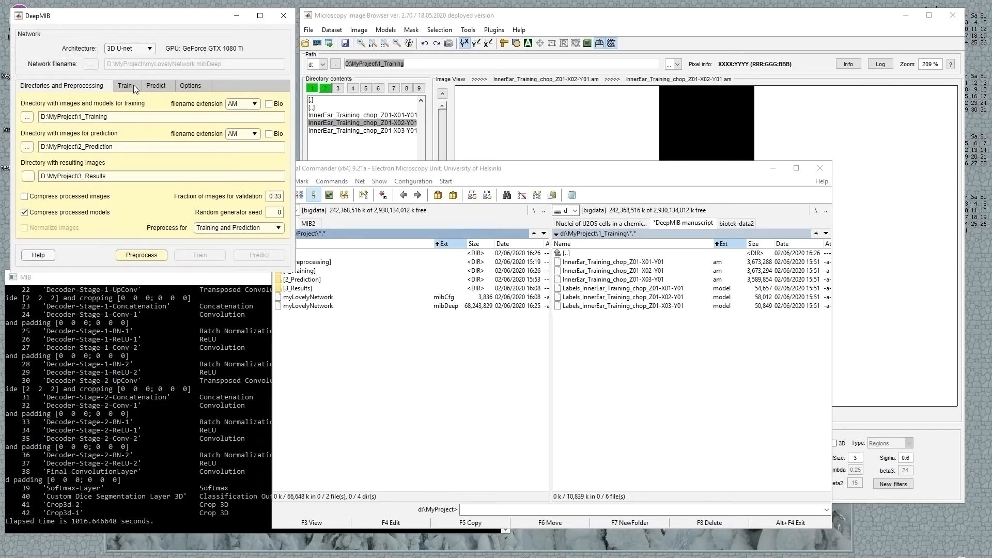
# Go to the prediction settings and load the trained network file myLovelyNetwork.mibDeep from D:\MyProject
pyautogui.click(133, 85)
pyautogui.click(160, 85)
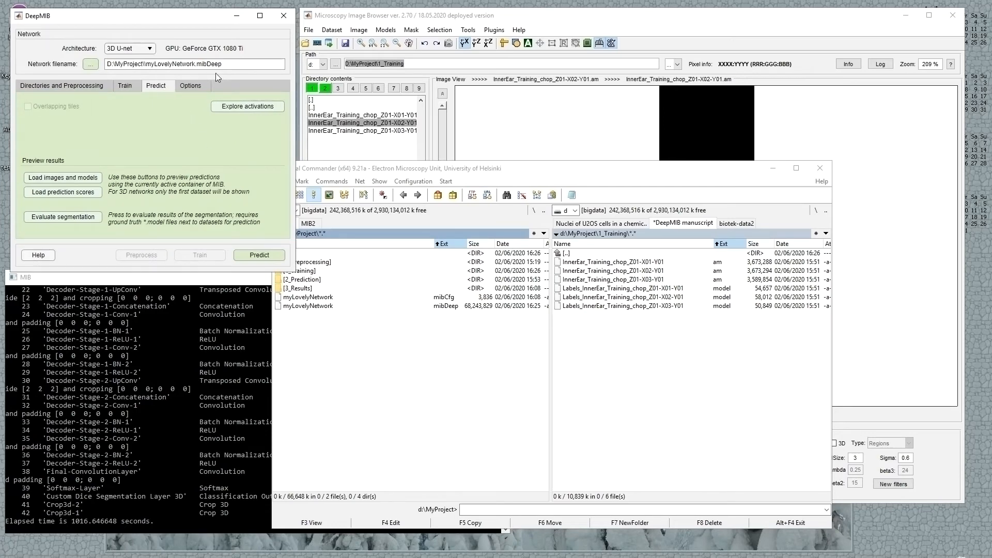
pyautogui.moveTo(221, 65); pyautogui.dragTo(99, 66)
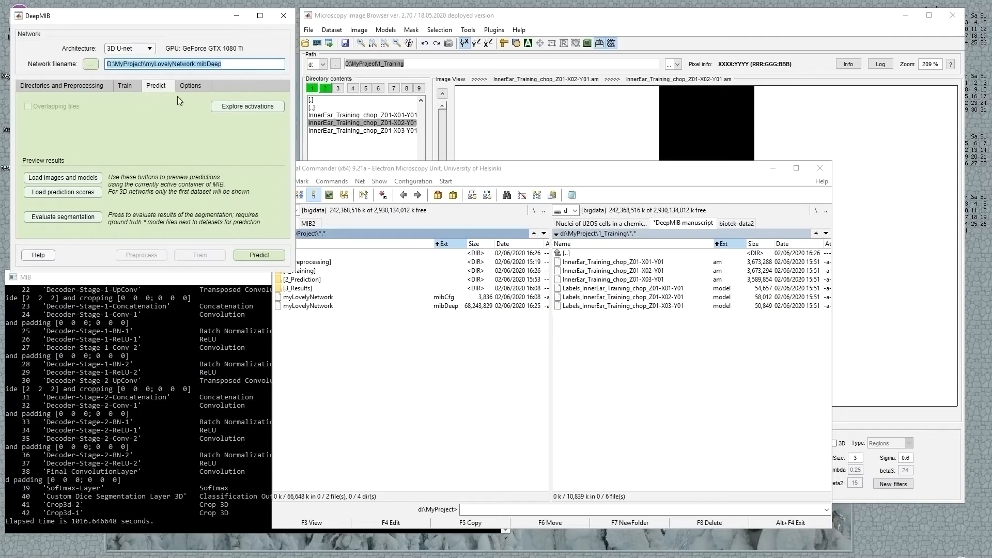
pyautogui.click(90, 64)
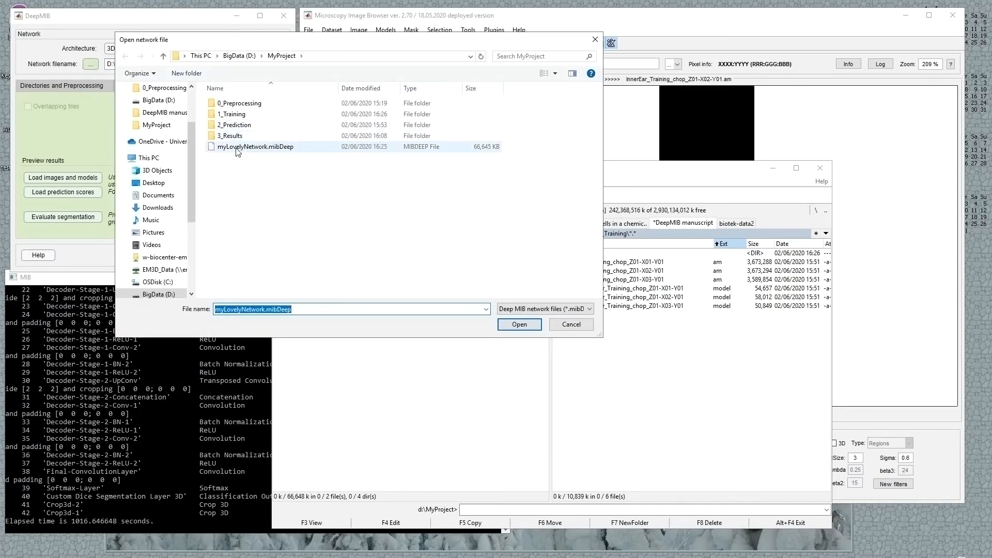
pyautogui.doubleClick(236, 148)
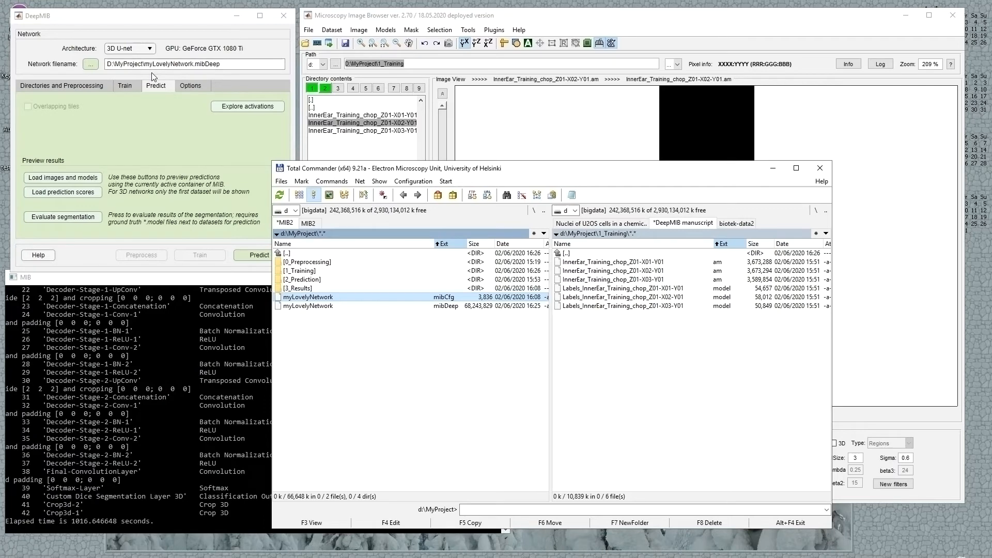
# Review the preprocessing target options and the directory with images for prediction
pyautogui.click(72, 86)
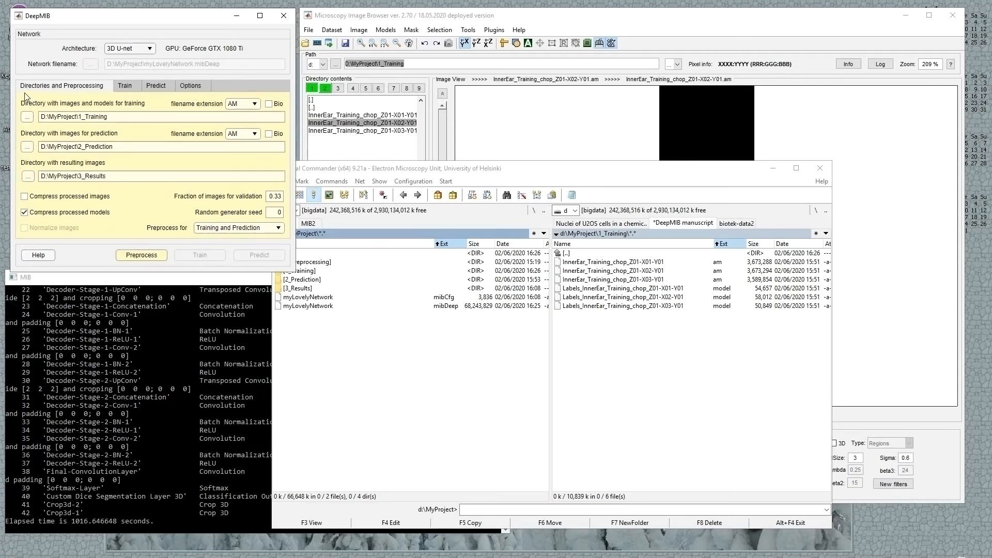
pyautogui.click(212, 229)
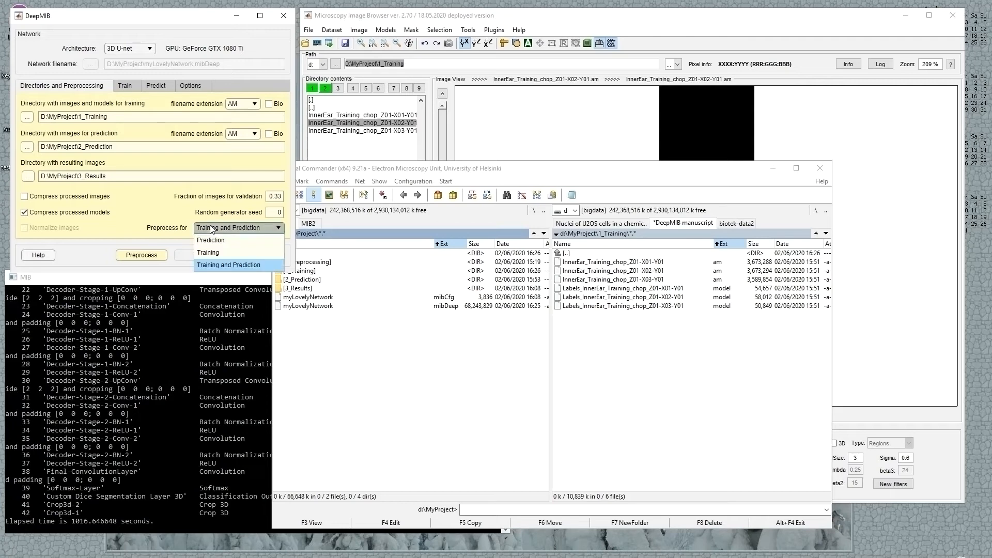
pyautogui.moveTo(126, 148); pyautogui.dragTo(39, 148)
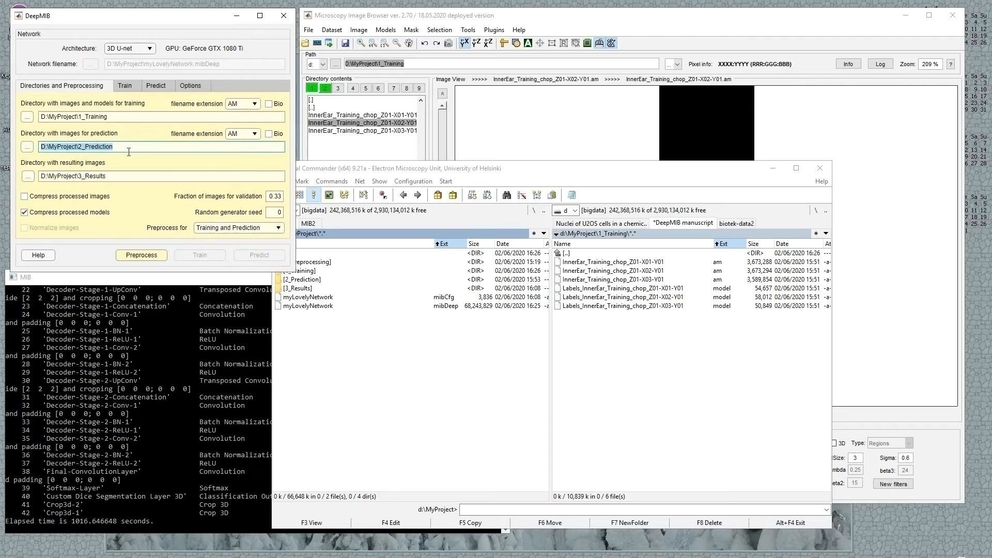
# Set the preprocessing target to Prediction and preprocess the images for prediction
pyautogui.click(218, 228)
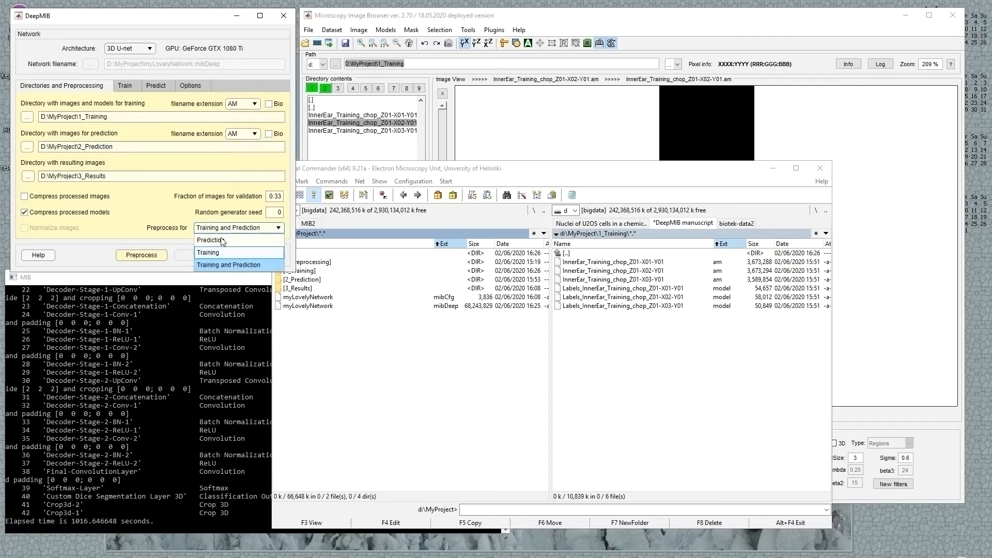
pyautogui.click(222, 242)
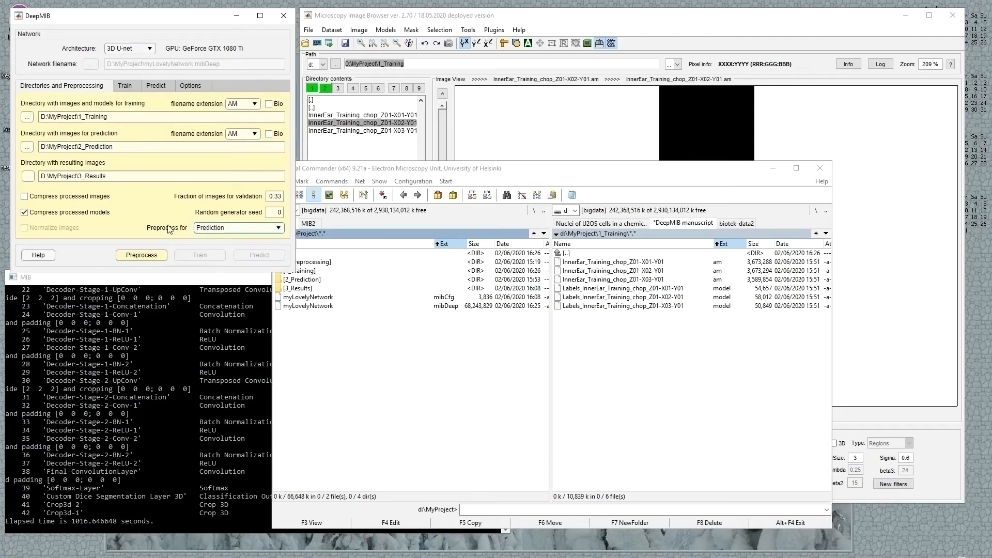
pyautogui.click(142, 256)
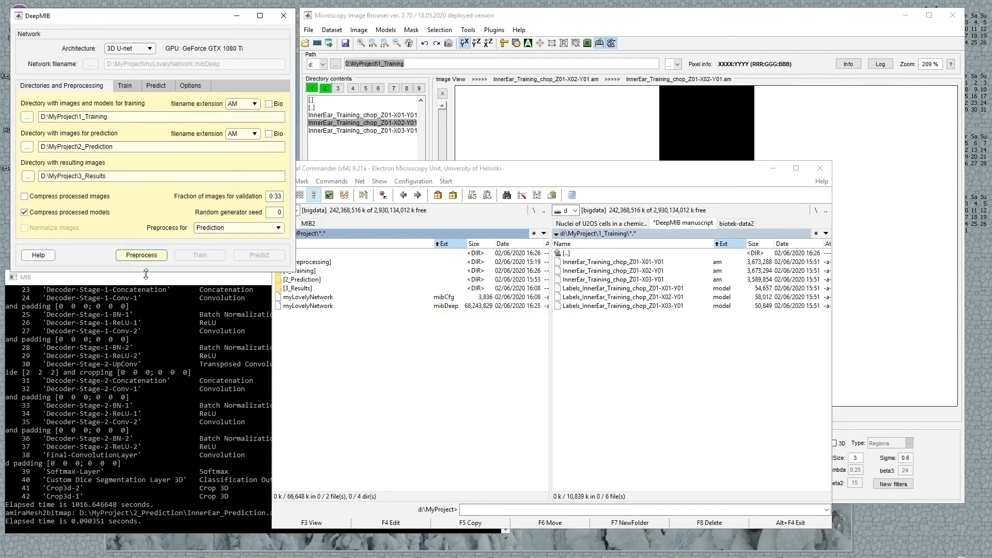
# Go to the prediction settings and check the preprocessed file in the 3_Results\PredictionImages folder in Total Commander
pyautogui.click(150, 87)
pyautogui.click(330, 298)
pyautogui.press('Up')
pyautogui.press('Return')
pyautogui.press('Down')
pyautogui.press('Return')
pyautogui.press('Down')
pyautogui.press('Down')
pyautogui.press('Down')
pyautogui.press('Down')
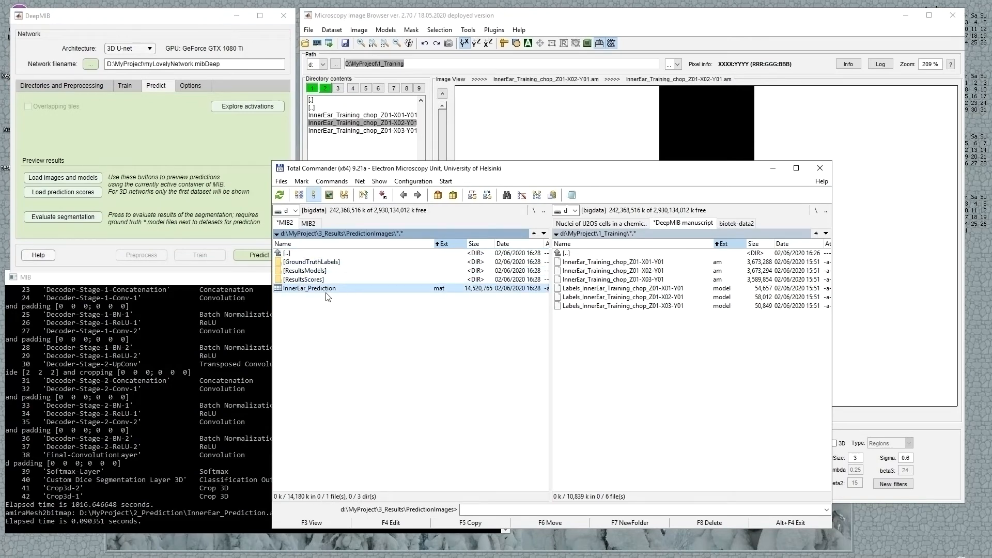
# Run the prediction with myLovelyNetwork.mibDeep, answering Yes that the images for prediction were preprocessed
pyautogui.click(162, 88)
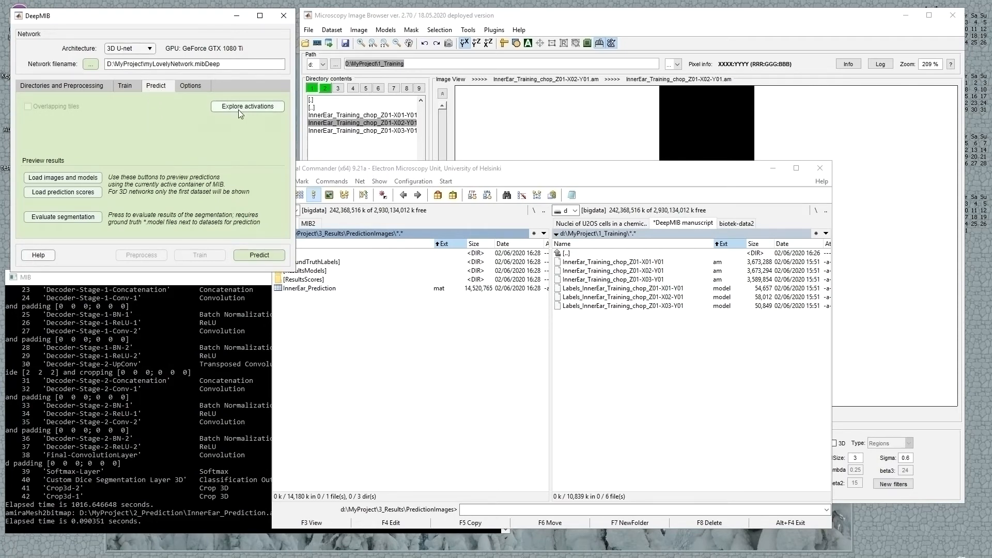
pyautogui.click(260, 255)
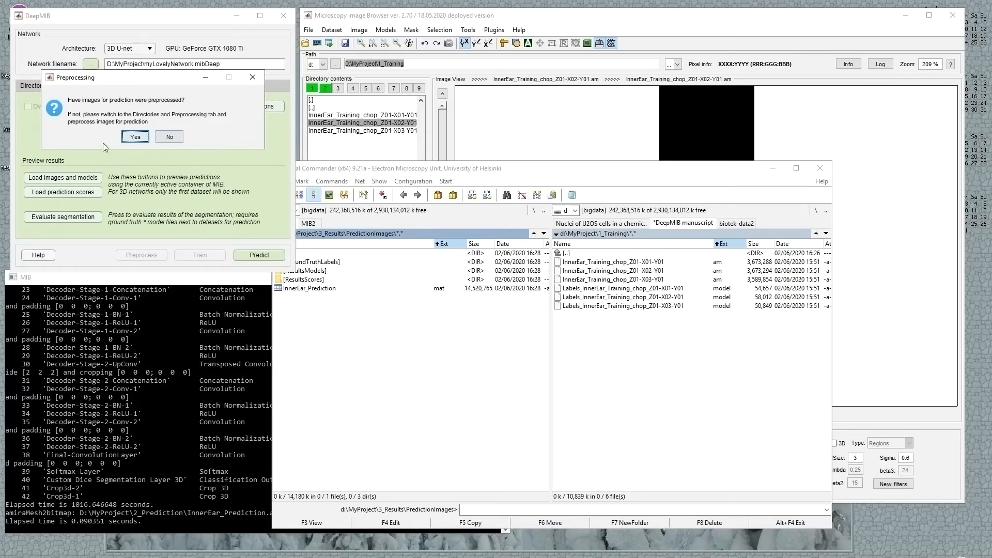
pyautogui.click(135, 137)
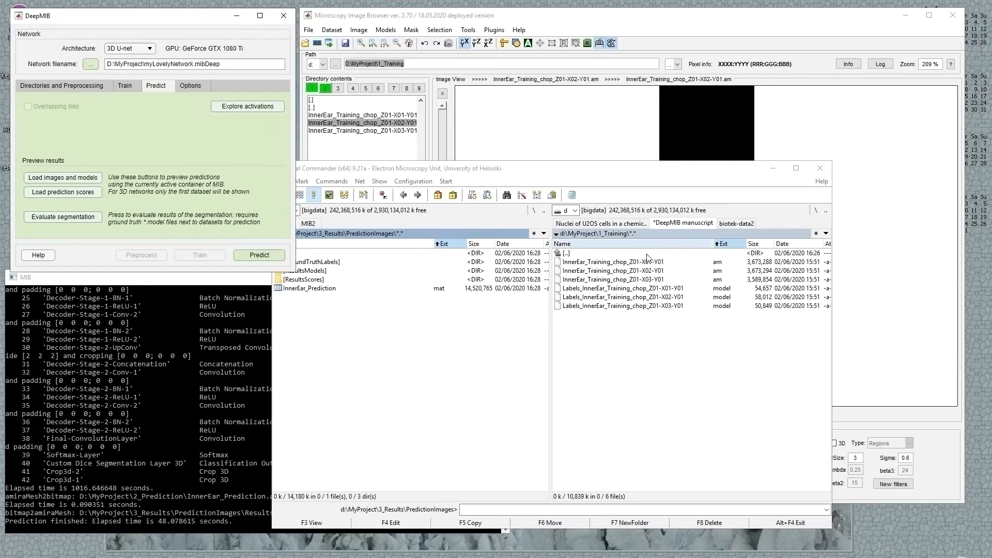
# Browse the project folders in Total Commander and inspect the ResultsModels folder inside 3_Results\PredictionImages
pyautogui.click(484, 168)
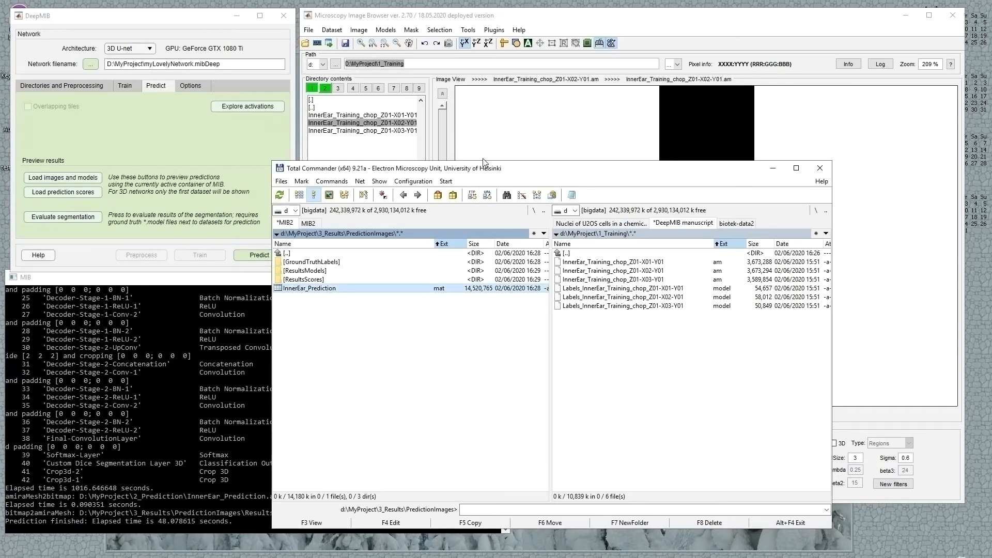
pyautogui.click(314, 272)
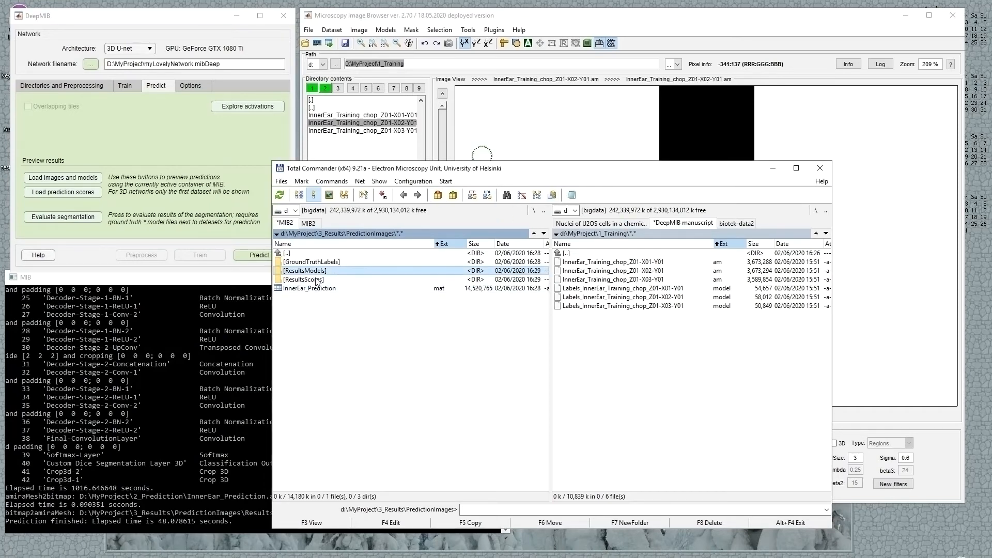
pyautogui.press('Up')
pyautogui.press('Up')
pyautogui.press('Return')
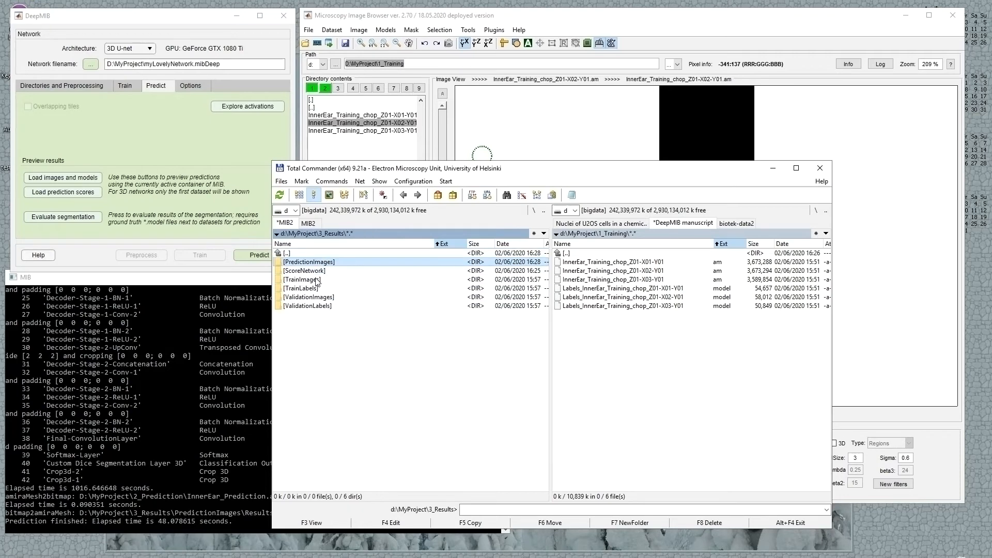
pyautogui.press('Up')
pyautogui.press('Return')
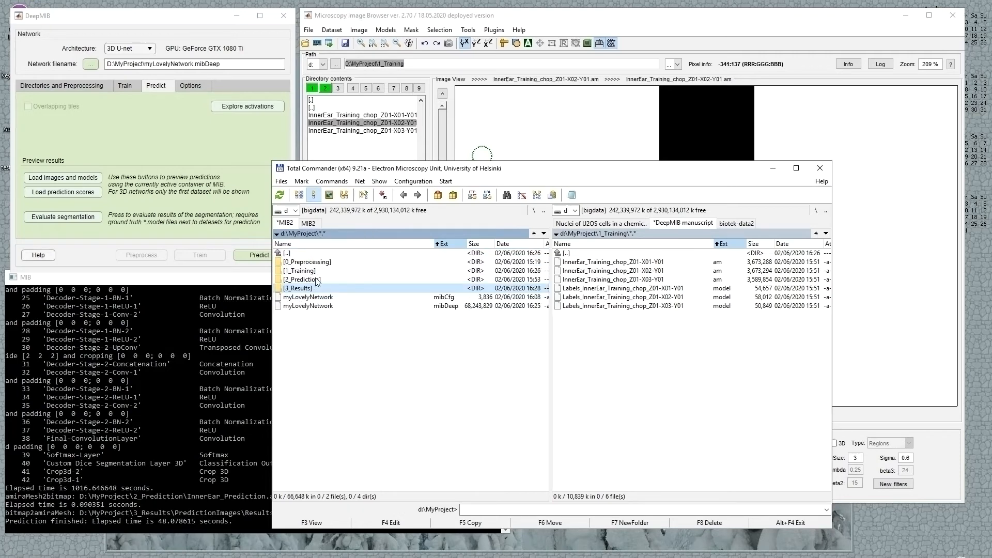
pyautogui.press('Return')
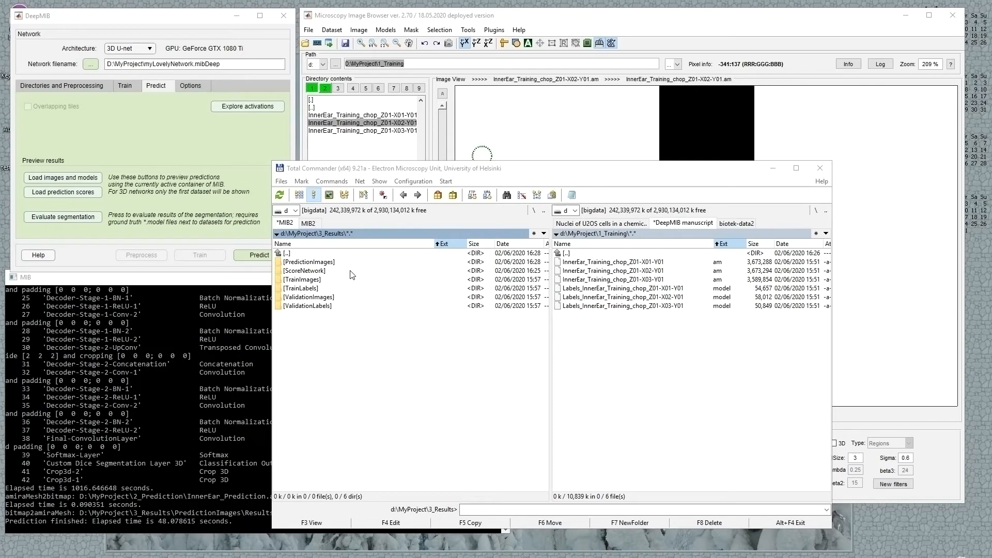
pyautogui.doubleClick(329, 262)
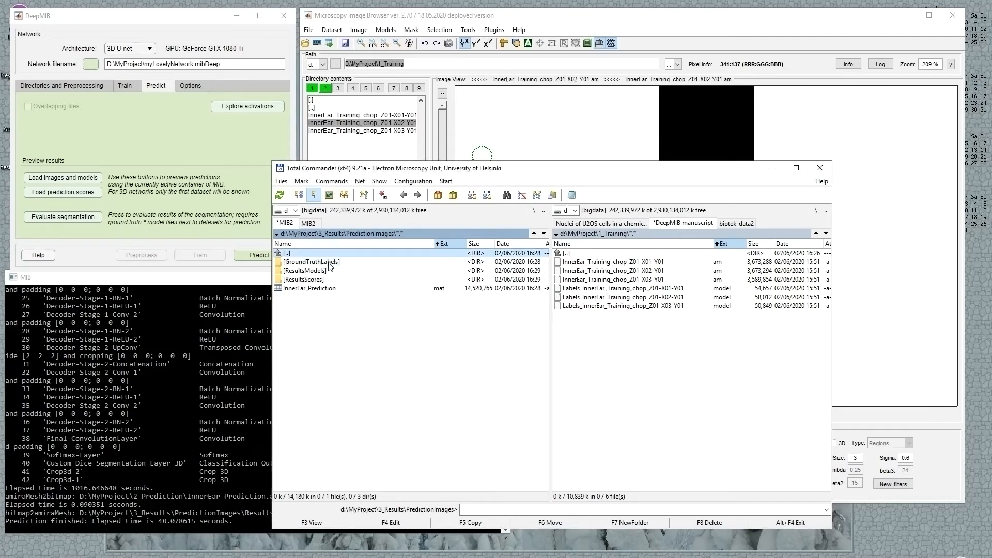
pyautogui.click(321, 271)
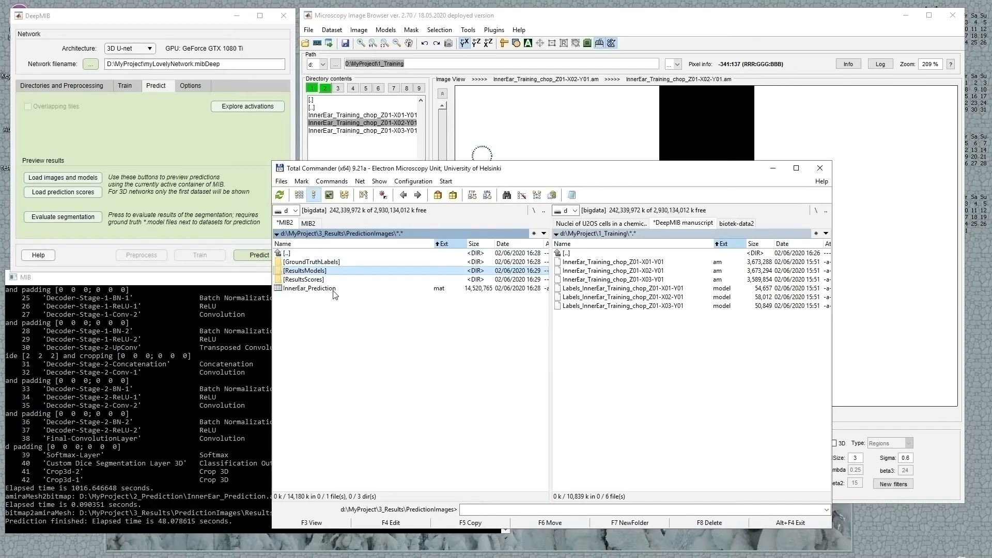
pyautogui.press('Return')
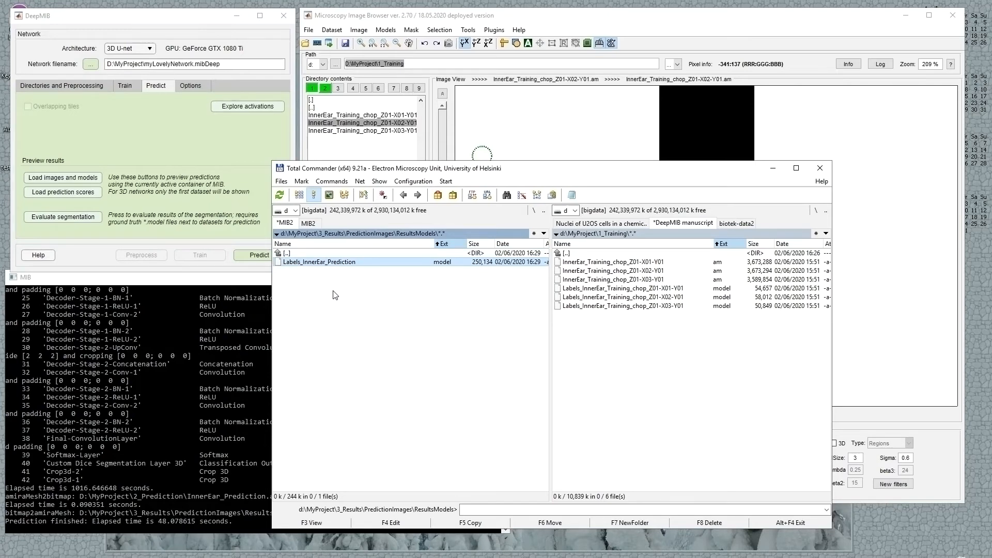
# Look into the ResultsScores folder and return to the PredictionImages folder
pyautogui.press('BackSpace')
pyautogui.press('Down')
pyautogui.press('Return')
pyautogui.press('BackSpace')
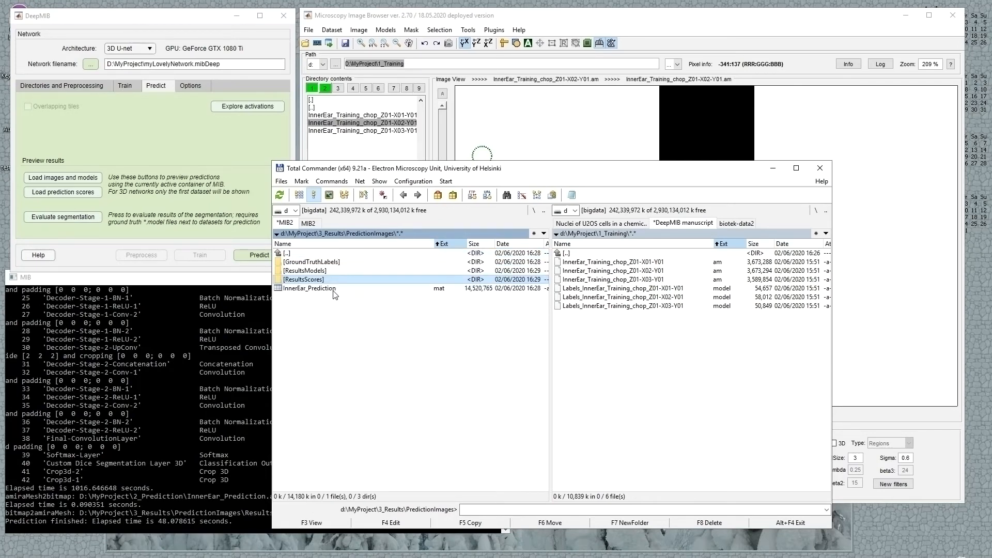
# Load the prediction images and models from DeepMIB and switch to Microscopy Image Browser to preview them
pyautogui.click(203, 155)
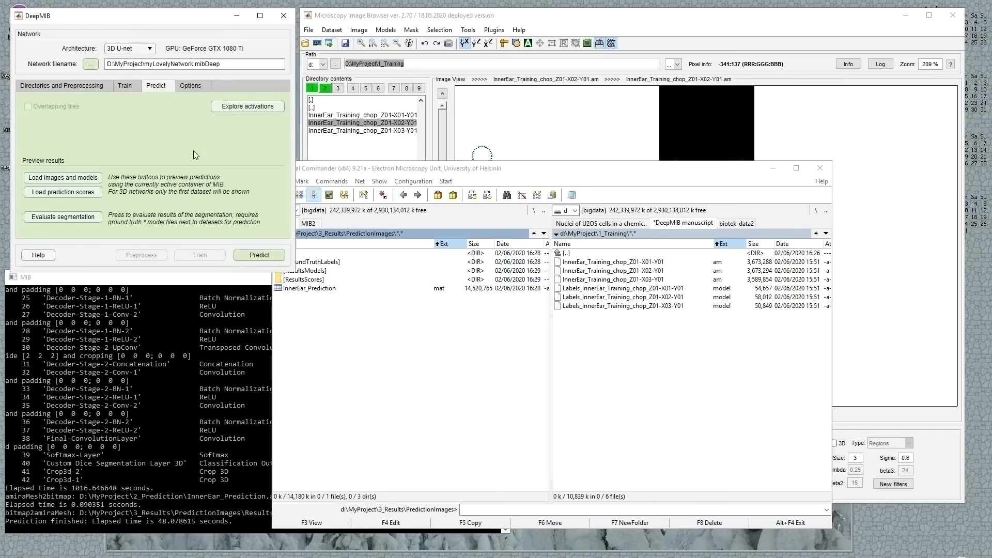
pyautogui.click(76, 180)
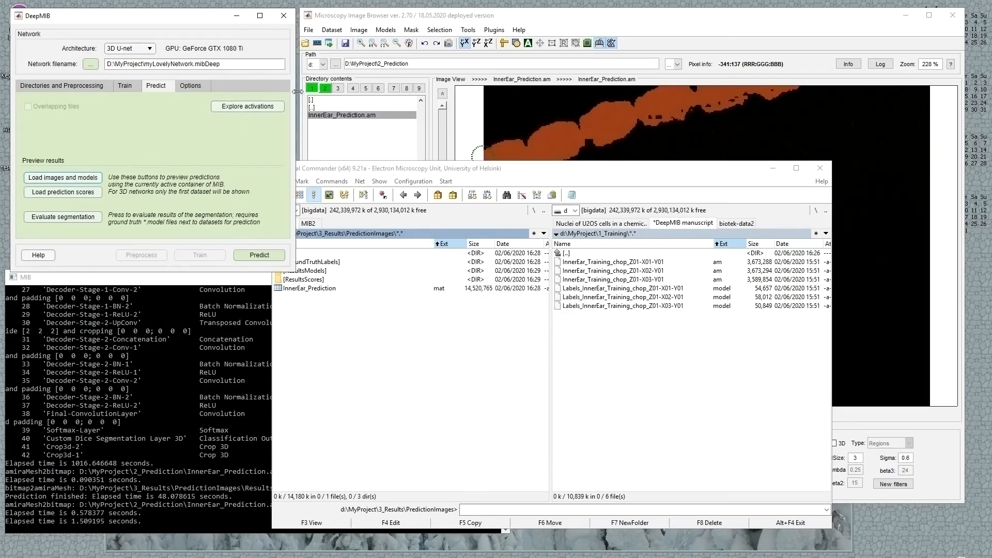
pyautogui.click(409, 22)
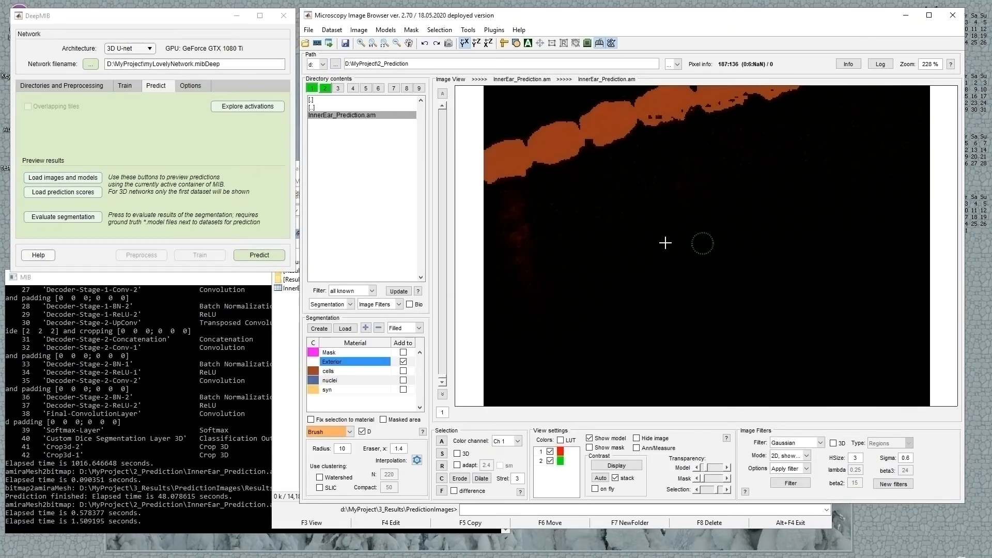
# Examine the predicted cells, nuclei and syn materials through the slices of InnerEar_Prediction.am
pyautogui.scroll(-17, 635, 221)
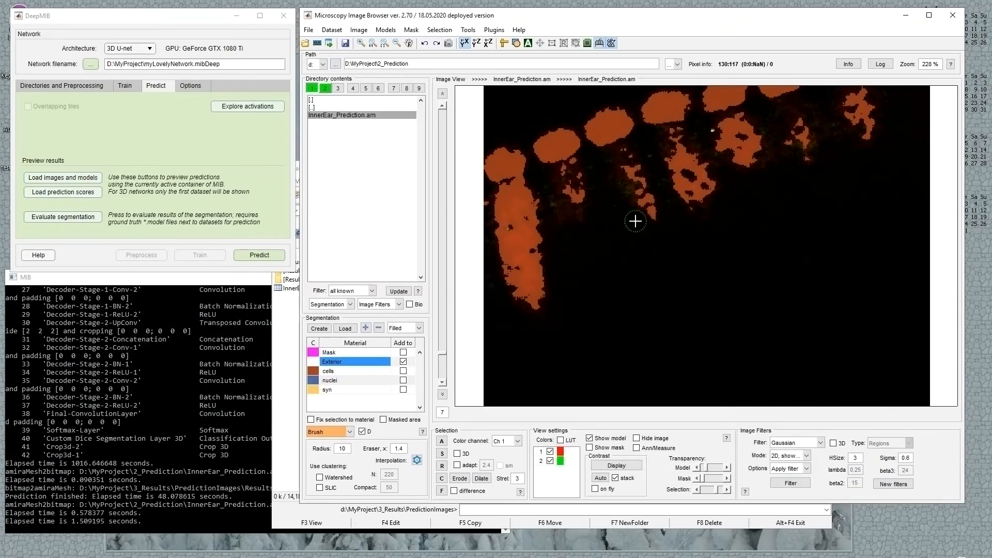
pyautogui.scroll(-2, 635, 221)
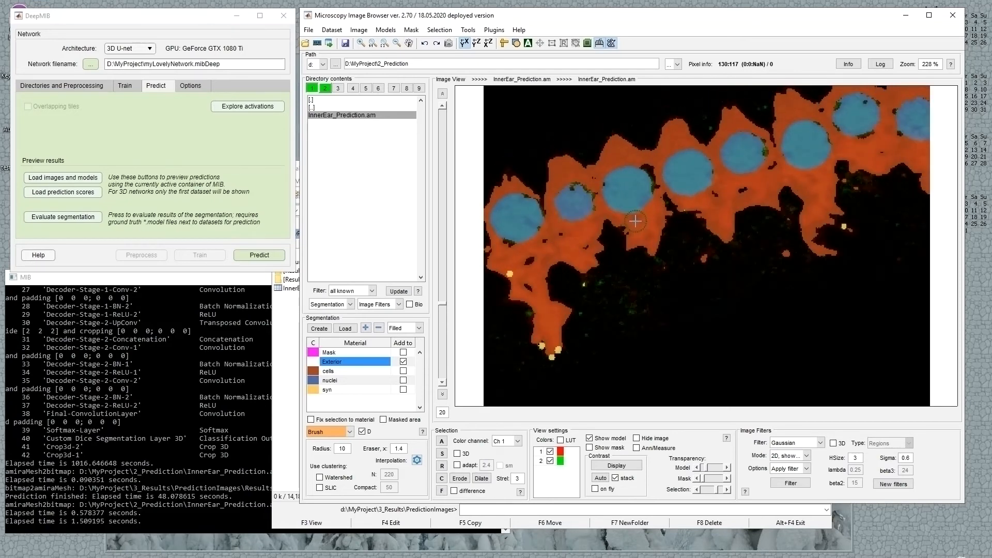
pyautogui.scroll(-14, 635, 221)
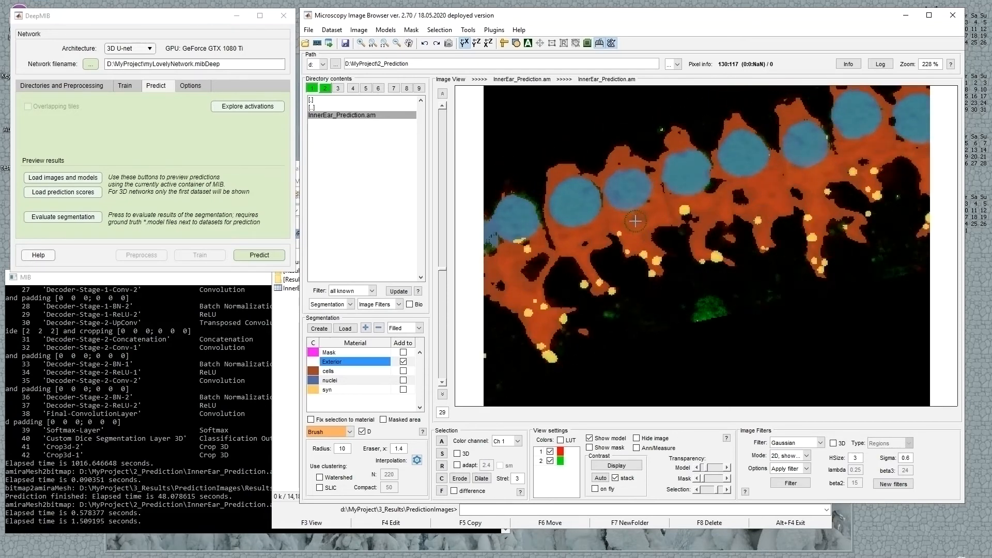
pyautogui.scroll(-7, 635, 222)
pyautogui.scroll(12, 635, 221)
pyautogui.scroll(-1, 635, 221)
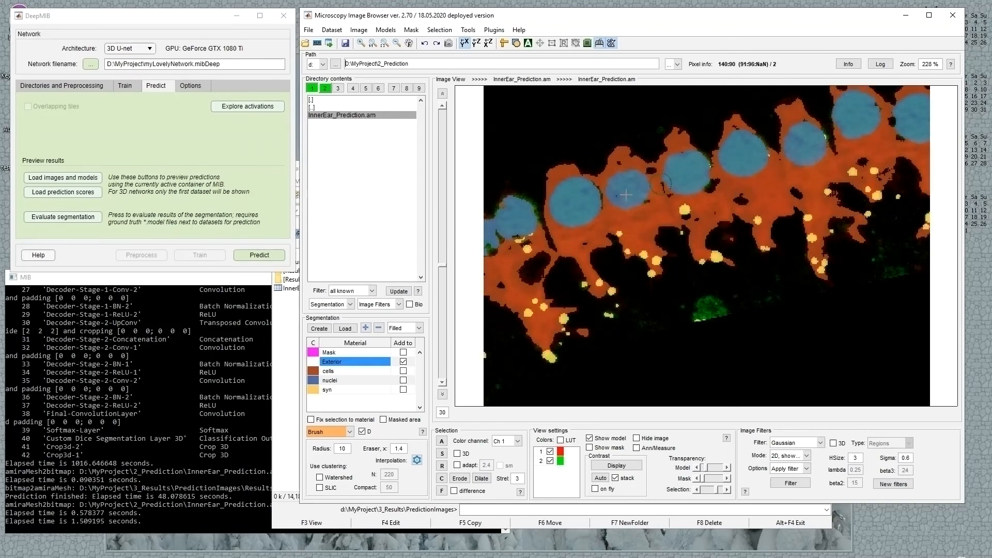
pyautogui.scroll(3, 696, 251)
pyautogui.scroll(6, 696, 252)
pyautogui.scroll(-4, 695, 252)
pyautogui.scroll(-7, 593, 284)
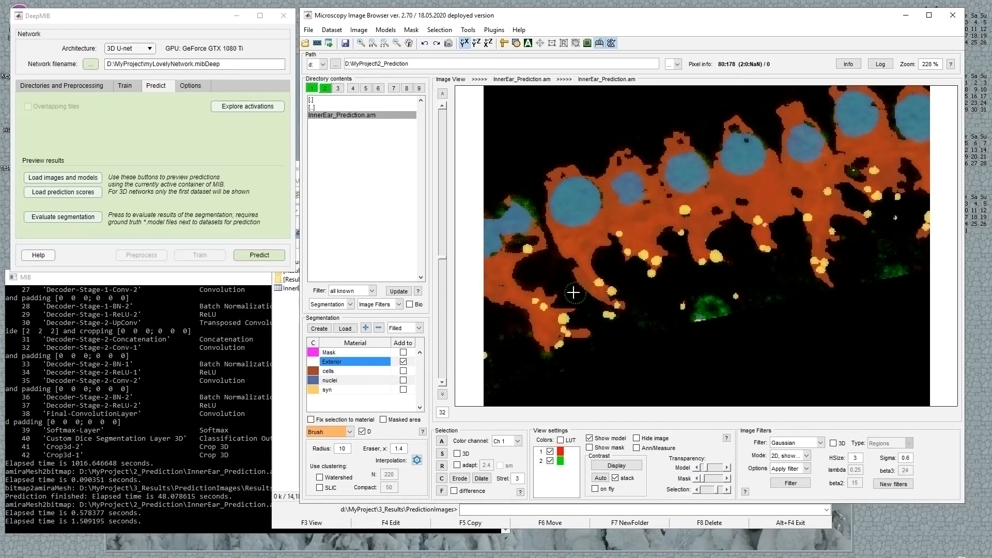
pyautogui.scroll(5, 574, 293)
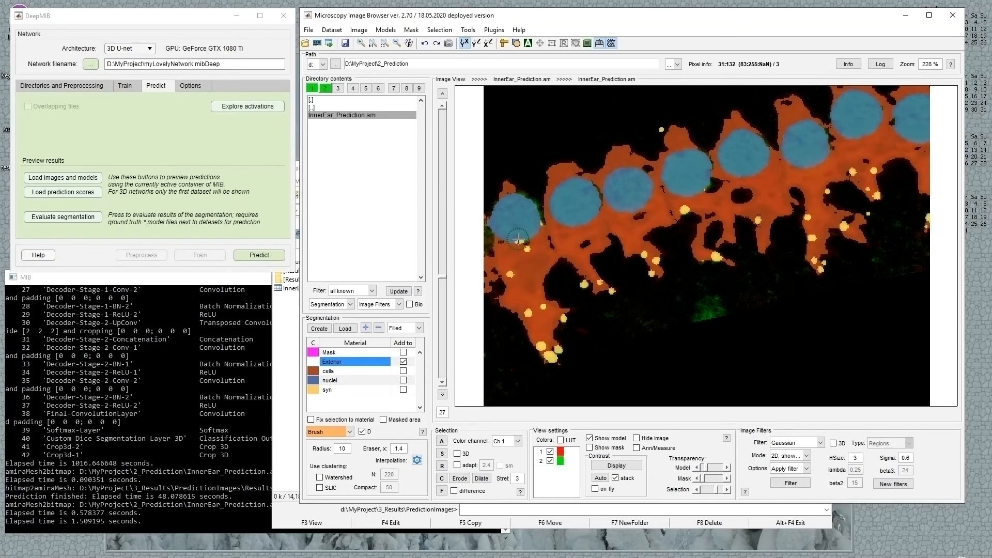
# Inspect the segmentation around the partial nucleus at the dataset's left edge close up across neighbouring slices, then return to the whole-image view
pyautogui.press('w')
pyautogui.press('w')
pyautogui.press('w')
pyautogui.scroll(7, 707, 246)
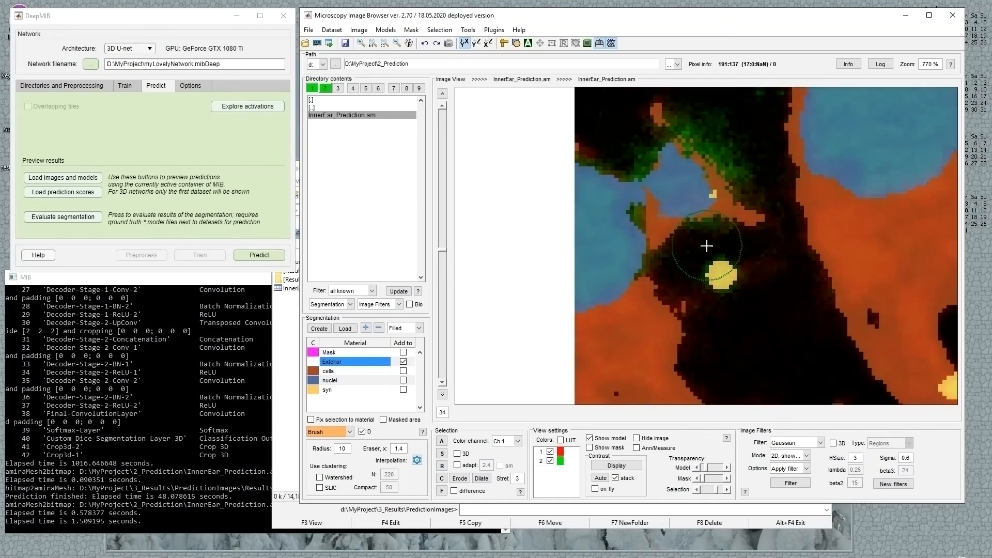
pyautogui.scroll(-7, 707, 246)
pyautogui.press('q')
pyautogui.press('q')
pyautogui.press('q')
pyautogui.press('q')
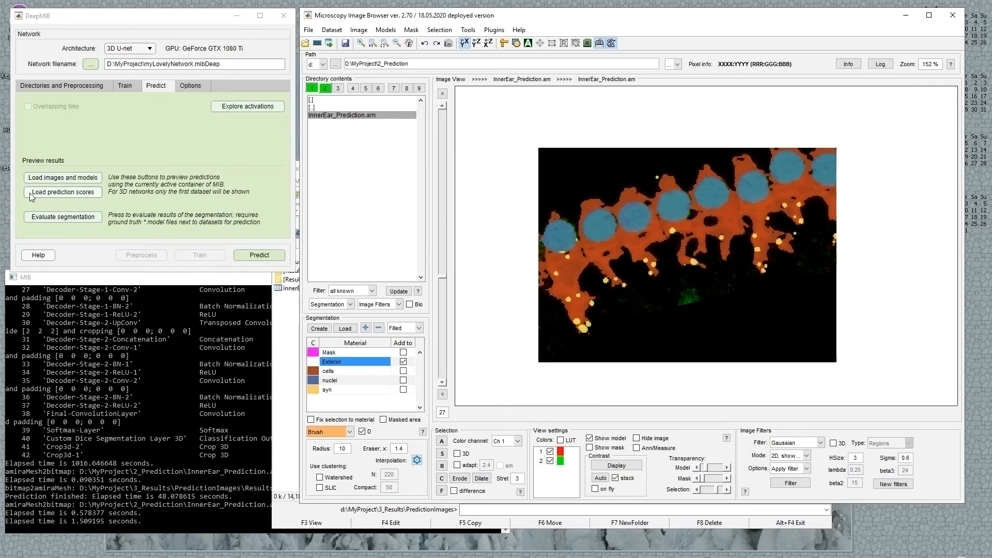
# Load the prediction scores for the InnerEar_Prediction dataset into Microscopy Image Browser
pyautogui.click(58, 194)
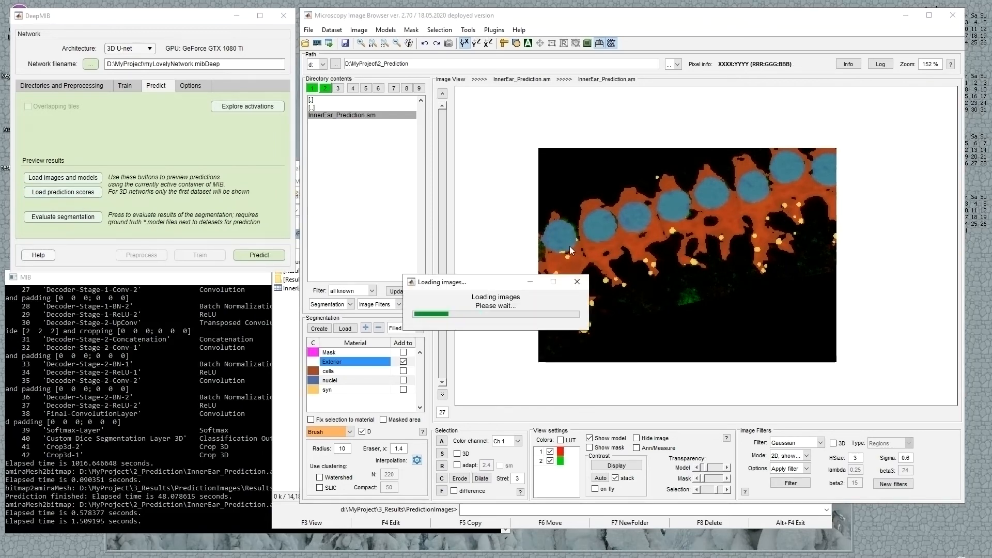
pyautogui.scroll(-20, 637, 259)
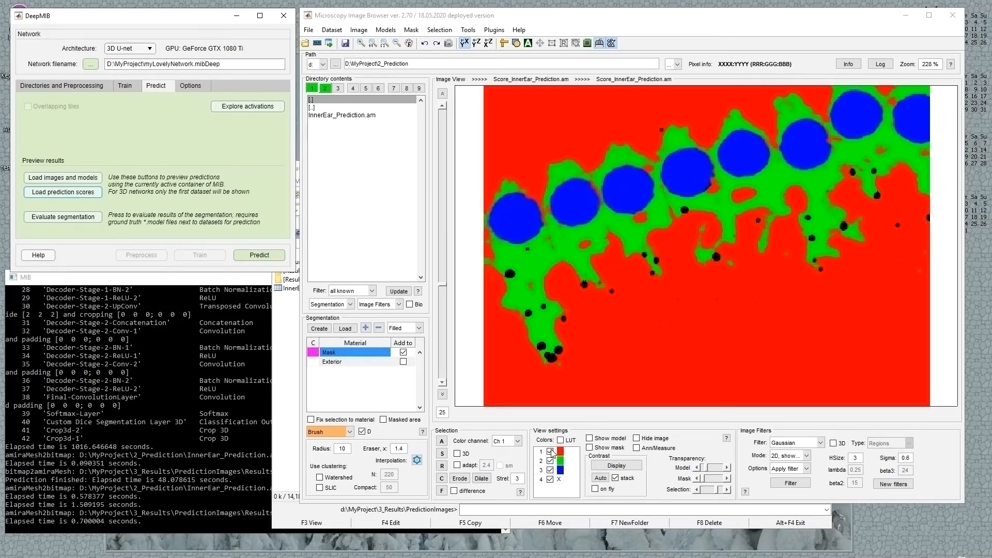
# Display prediction score channels 1, 2, 3 and 4 one at a time and examine them across the slices
pyautogui.keyDown('ctrl'); pyautogui.click(551, 452); pyautogui.keyUp('ctrl')
pyautogui.scroll(20, 703, 119)
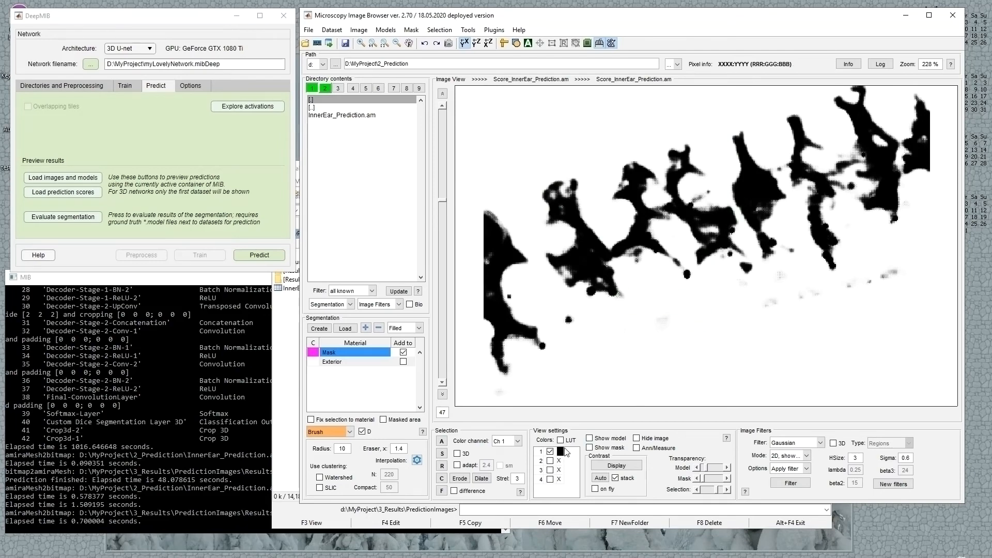
pyautogui.scroll(4, 569, 363)
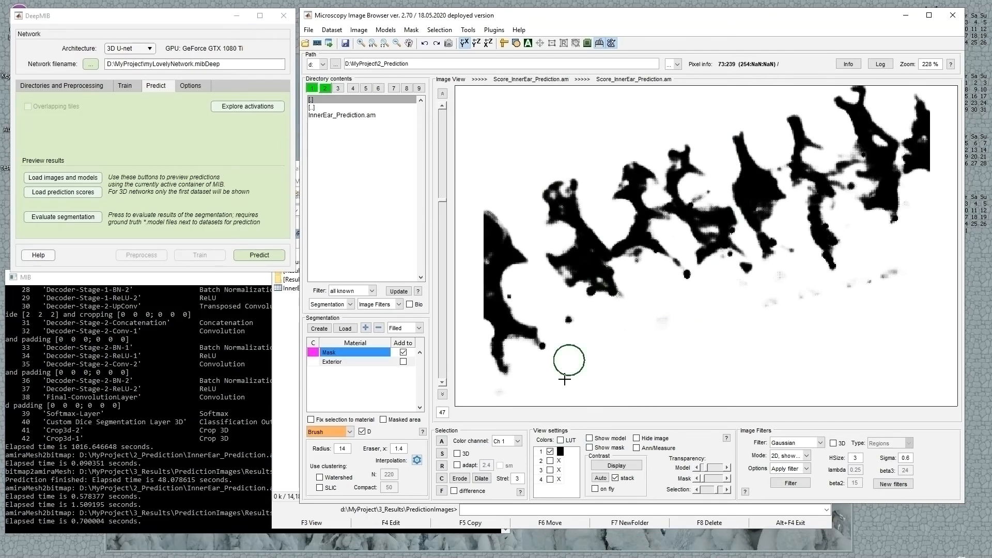
pyautogui.keyDown('ctrl'); pyautogui.click(550, 461); pyautogui.keyUp('ctrl')
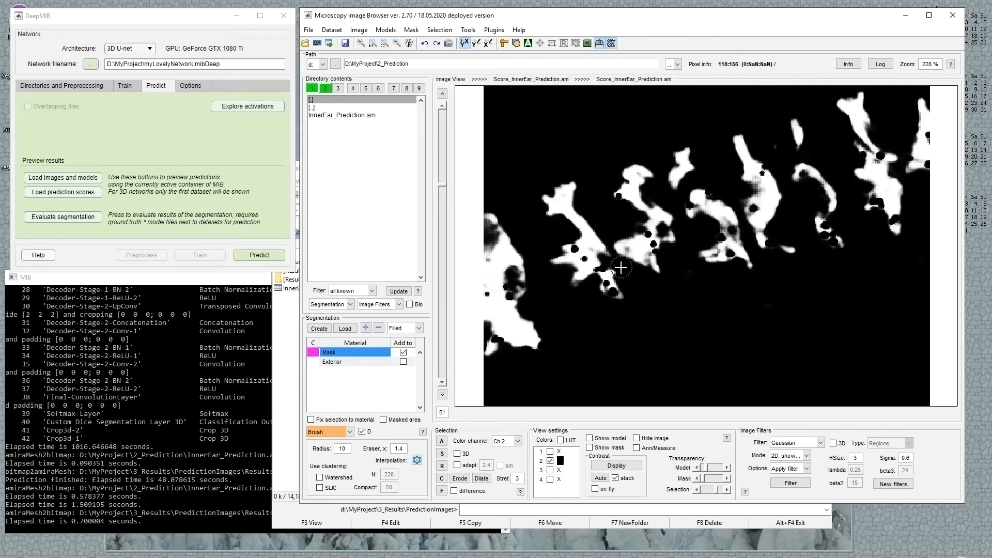
pyautogui.scroll(-18, 621, 267)
pyautogui.keyDown('ctrl'); pyautogui.click(551, 470); pyautogui.keyUp('ctrl')
pyautogui.keyDown('ctrl'); pyautogui.click(550, 480); pyautogui.keyUp('ctrl')
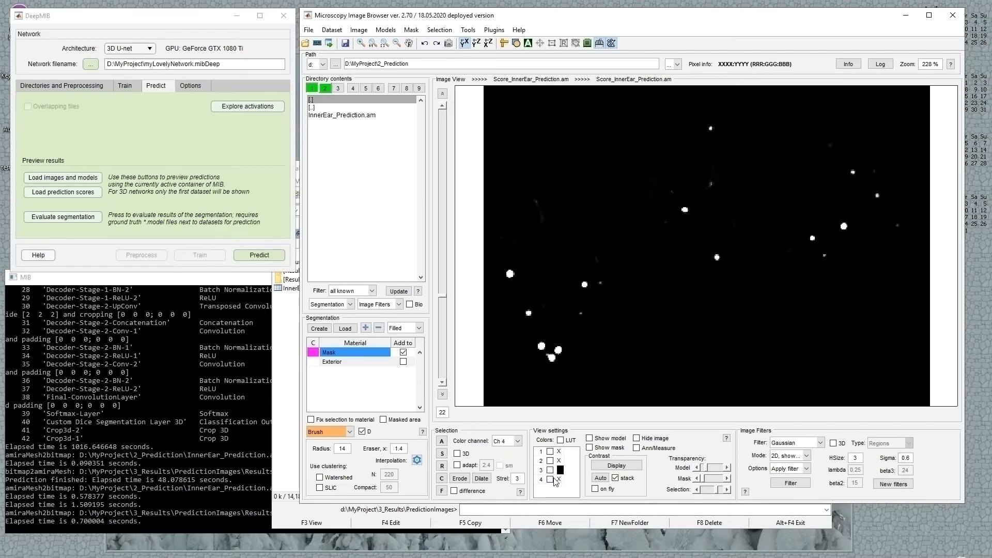
pyautogui.scroll(-3, 626, 287)
pyautogui.scroll(6, 625, 286)
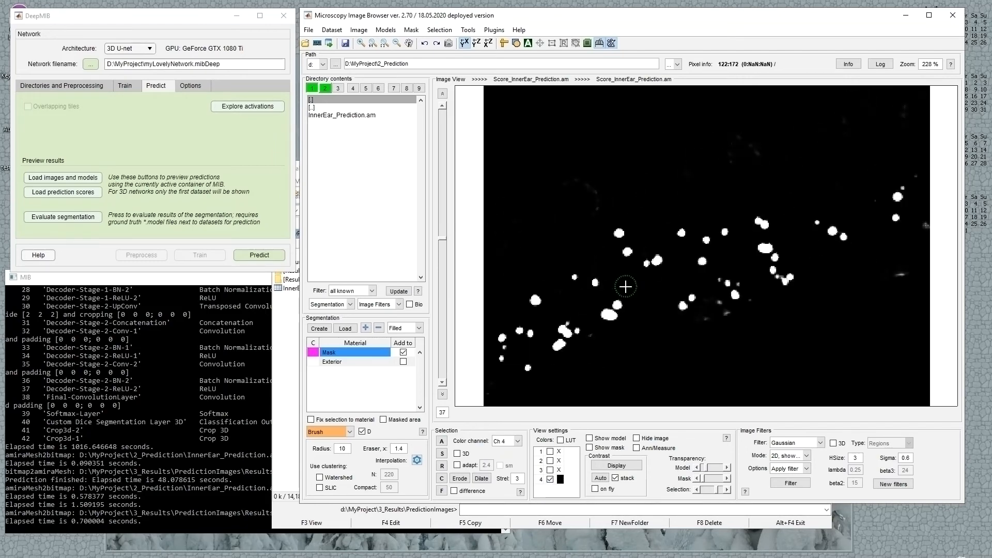
# Display prediction score channels 3 and 2 together with channel 4
pyautogui.click(550, 470)
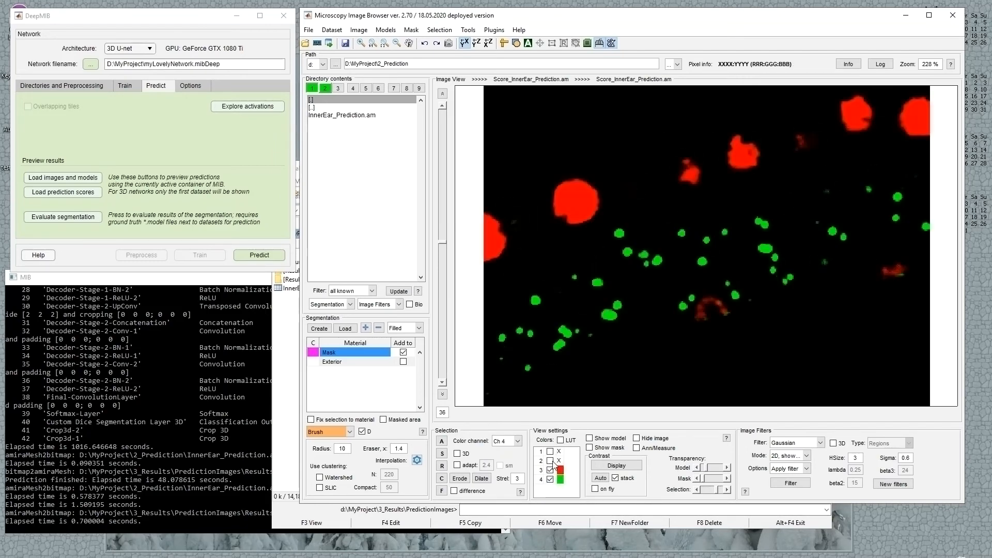
pyautogui.click(551, 461)
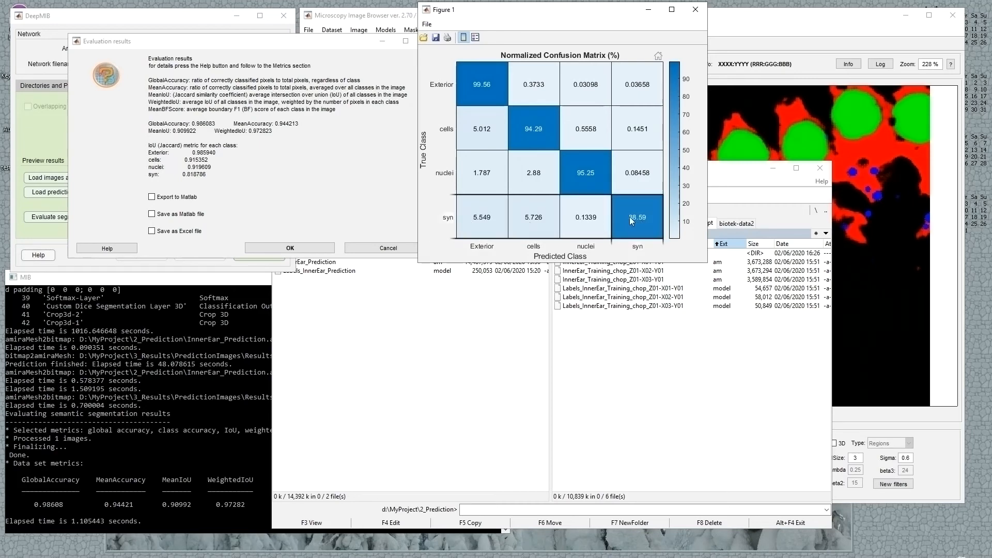
# Review and close the normalized confusion matrix, and save the evaluation results as both Matlab and Excel files
pyautogui.moveTo(645, 236)
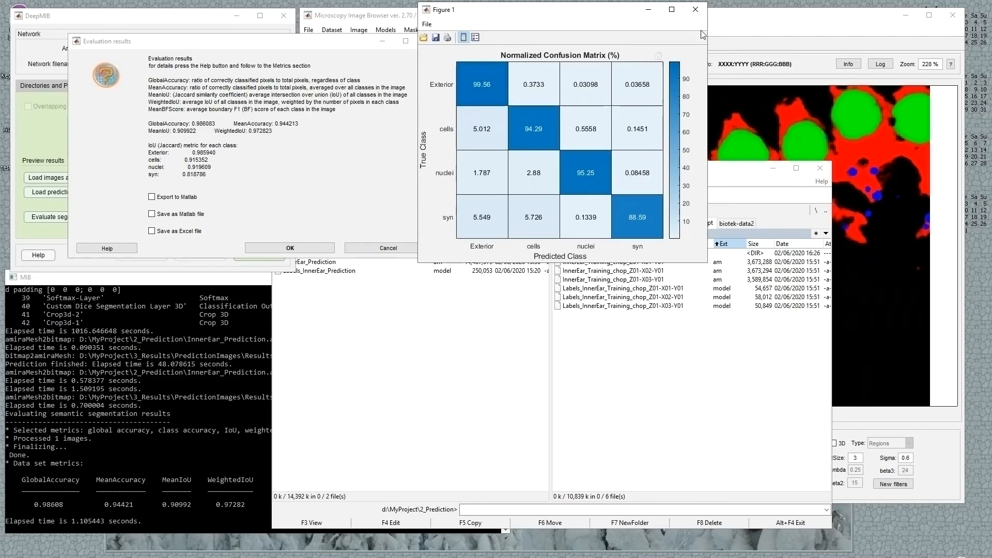
pyautogui.click(695, 10)
pyautogui.click(195, 214)
pyautogui.click(189, 231)
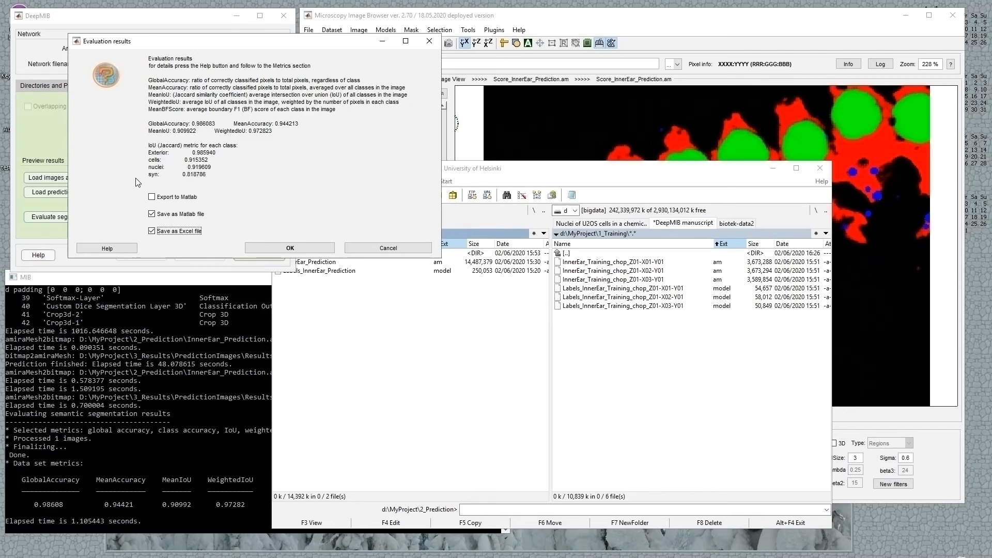
pyautogui.click(290, 248)
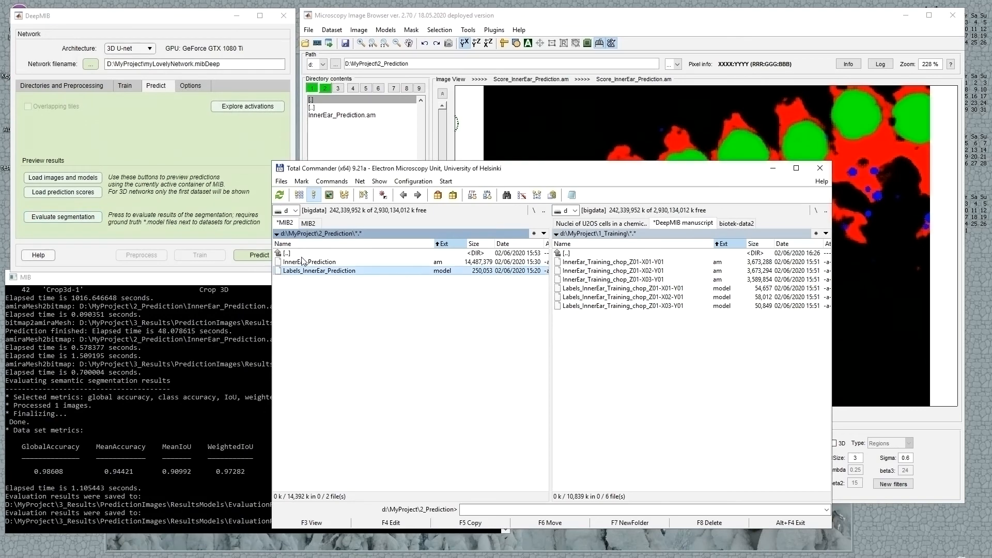
# Browse to D:\MyProject\3_Results\PredictionImages\ResultsModels in Total Commander and point out the EvaluationResults mat and xls files
pyautogui.doubleClick(299, 253)
pyautogui.doubleClick(298, 288)
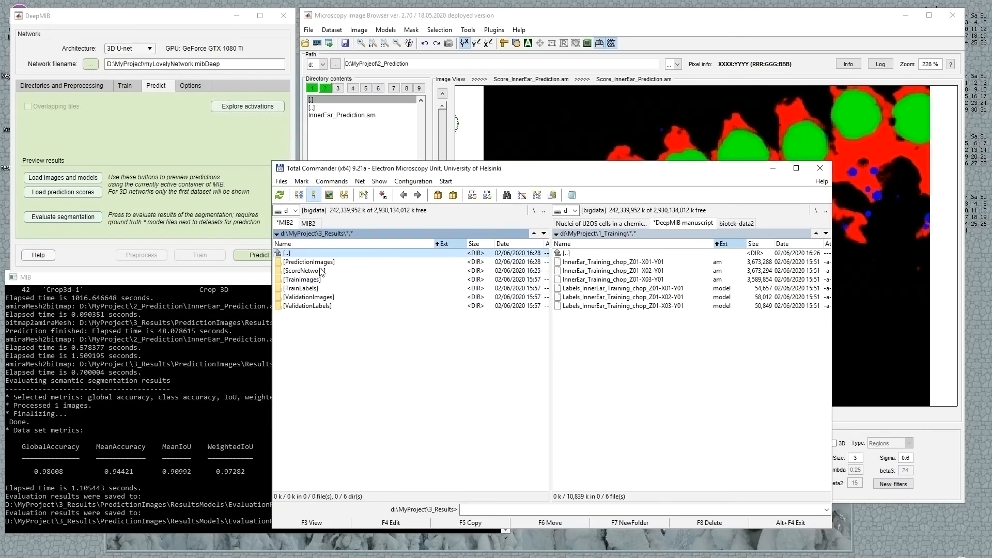
pyautogui.doubleClick(320, 262)
pyautogui.doubleClick(305, 270)
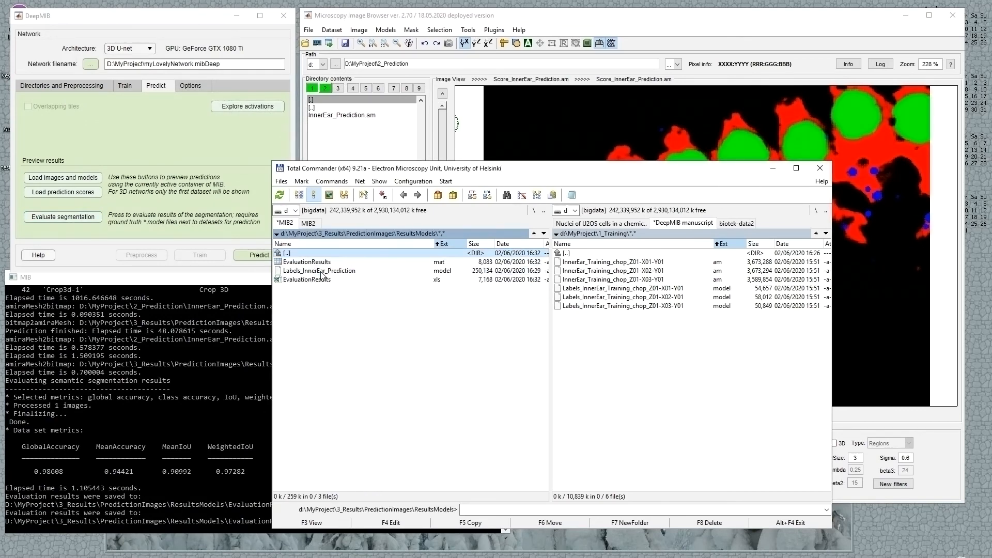
pyautogui.click(321, 264)
pyautogui.keyDown('ctrl'); pyautogui.click(326, 279); pyautogui.keyUp('ctrl')
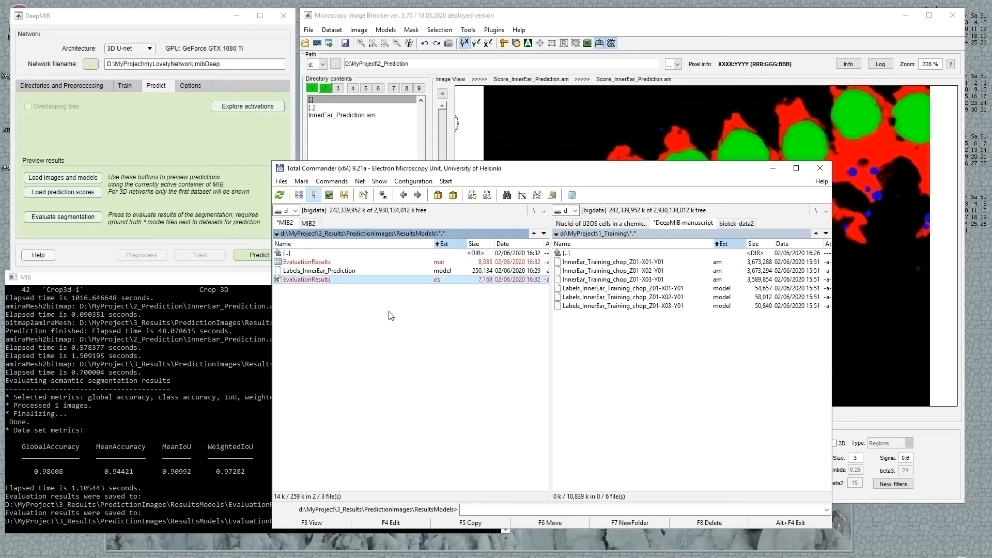
pyautogui.keyDown('ctrl'); pyautogui.click(362, 262); pyautogui.keyUp('ctrl')
pyautogui.keyDown('ctrl'); pyautogui.click(322, 279); pyautogui.keyUp('ctrl')
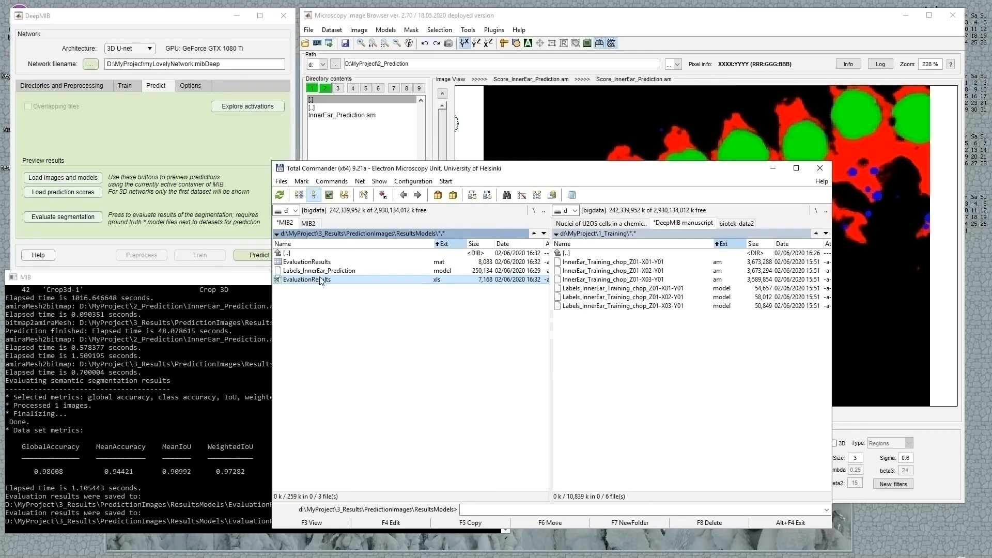
# Open EvaluationResults.xls in Excel and view the ImageMetrics, ClassMetrics and NormalizedConfusionMatrix sheets
pyautogui.doubleClick(321, 280)
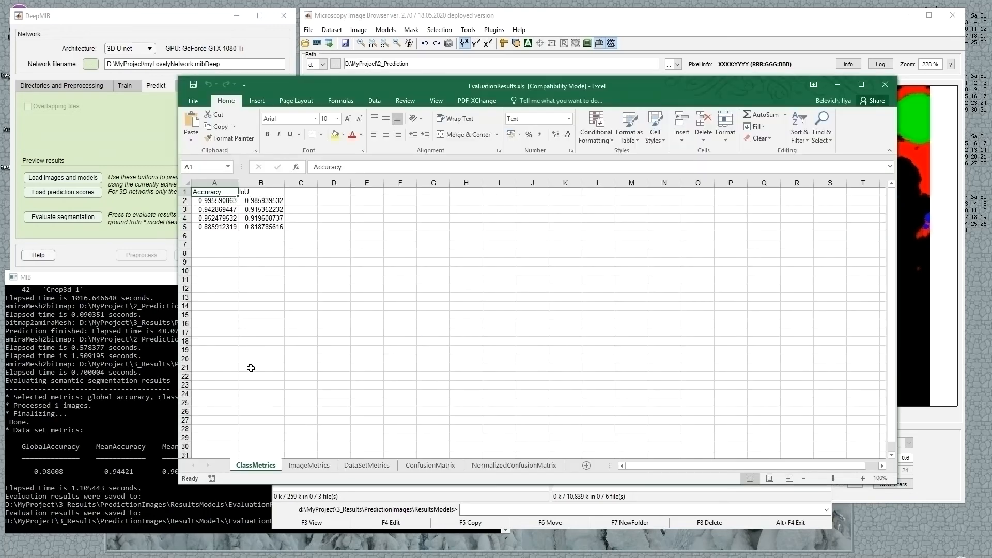
pyautogui.click(316, 466)
pyautogui.click(248, 466)
pyautogui.click(498, 468)
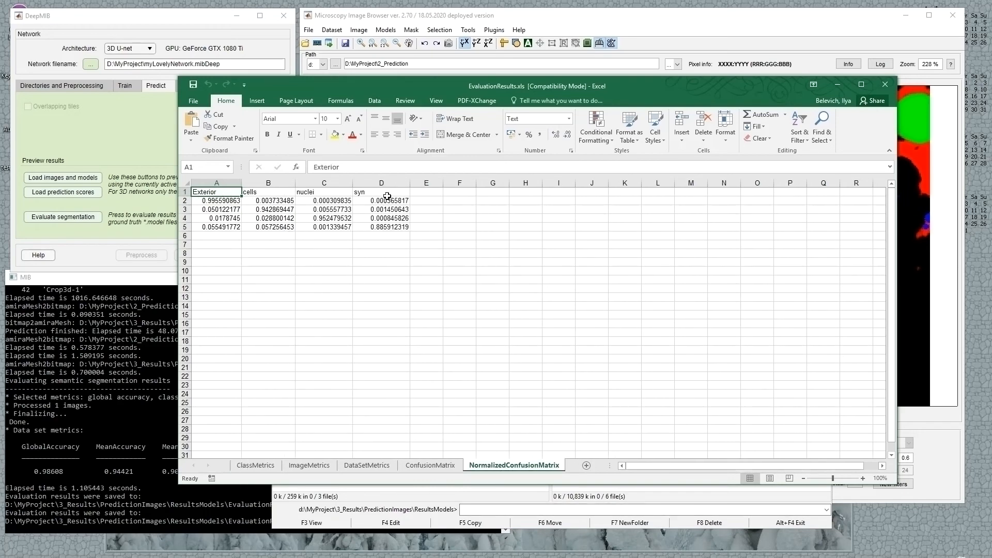
# Copy the whole table on the NormalizedConfusionMatrix sheet one column over, so that it starts in B1
pyautogui.keyDown('shift'); pyautogui.click(368, 229); pyautogui.keyUp('shift')
pyautogui.hotkey('ctrl', 'c')
pyautogui.press('Right')
pyautogui.hotkey('ctrl', 'v')
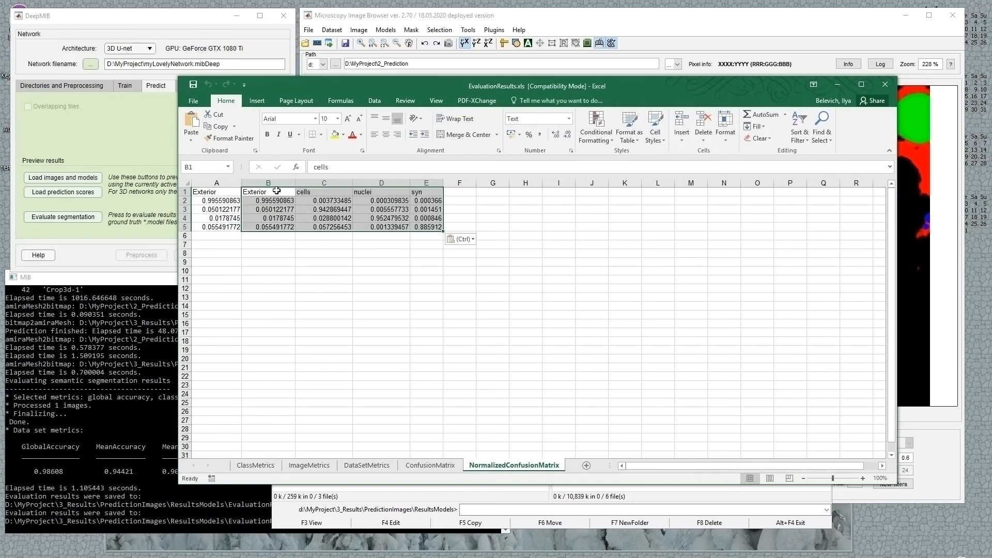
# Copy the Exterior and cells headings into A2 and A3 as row labels
pyautogui.click(266, 192)
pyautogui.hotkey('ctrl', 'c')
pyautogui.click(216, 200)
pyautogui.hotkey('ctrl', 'v')
pyautogui.click(297, 194)
pyautogui.hotkey('ctrl', 'c')
pyautogui.click(215, 209)
pyautogui.hotkey('ctrl', 'v')
# Copy the nuclei heading into A4 as a row label
pyautogui.click(401, 197)
pyautogui.hotkey('ctrl', 'c')
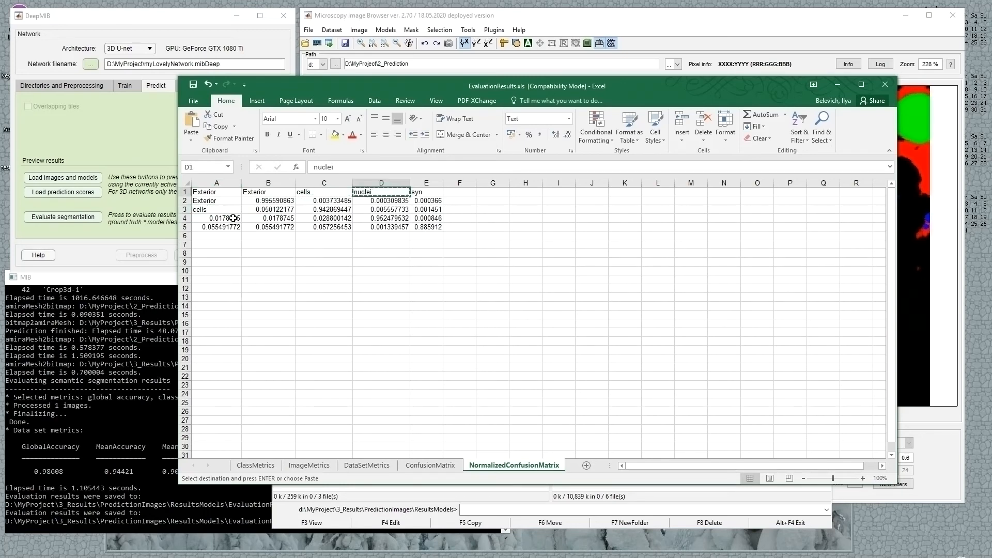
pyautogui.press('Down')
pyautogui.press('Down')
pyautogui.press('Down')
pyautogui.press('Left')
pyautogui.press('Left')
pyautogui.press('Left')
pyautogui.hotkey('ctrl', 'v')
# Copy the syn heading into A5 as the last row label and clear cell A1
pyautogui.click(421, 194)
pyautogui.hotkey('ctrl', 'c')
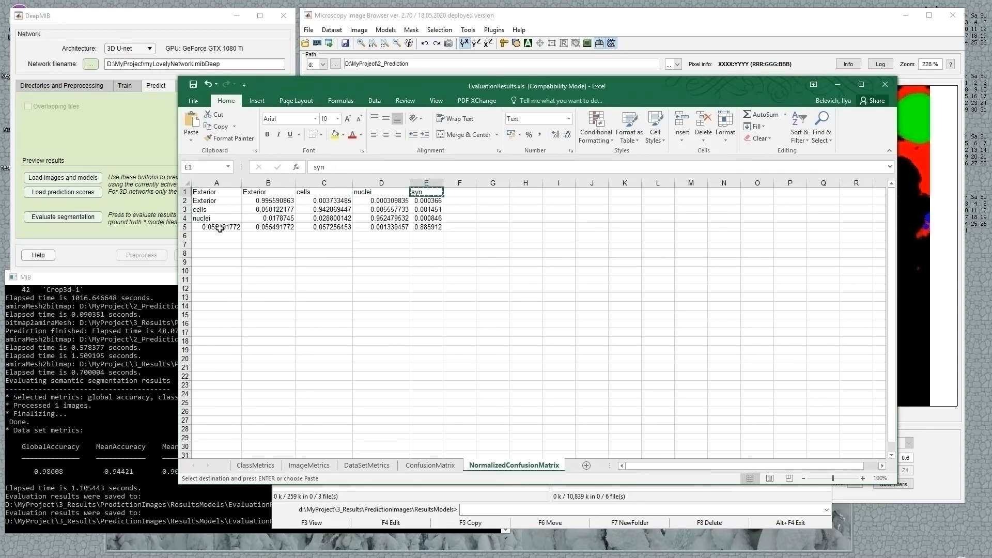
pyautogui.press('Down')
pyautogui.press('Down')
pyautogui.press('Down')
pyautogui.press('Down')
pyautogui.press('Left')
pyautogui.press('Left')
pyautogui.press('Left')
pyautogui.press('Left')
pyautogui.hotkey('ctrl', 'v')
pyautogui.click(215, 194)
pyautogui.press('Delete')
pyautogui.press('Down')
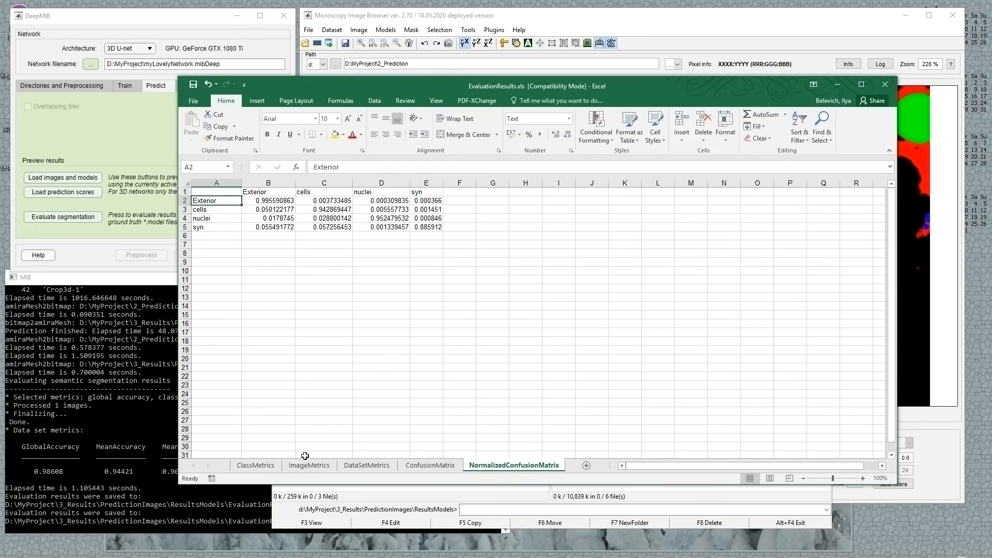
# Copy the ClassMetrics table over to start in B1 and clear the original values in A1:A5
pyautogui.click(255, 465)
pyautogui.hotkey('ctrl', 'a')
pyautogui.hotkey('ctrl', 'c')
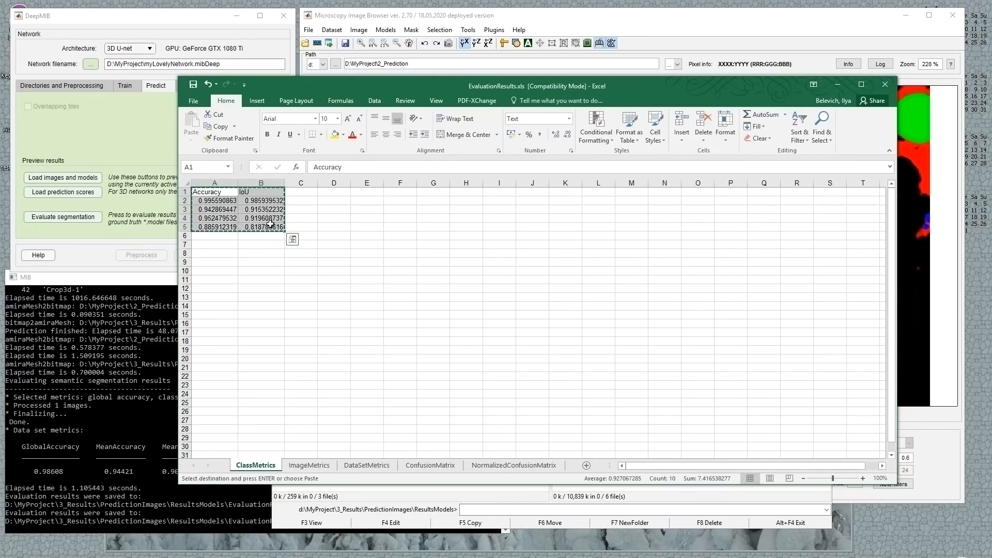
pyautogui.click(263, 195)
pyautogui.hotkey('ctrl', 'v')
pyautogui.click(211, 193)
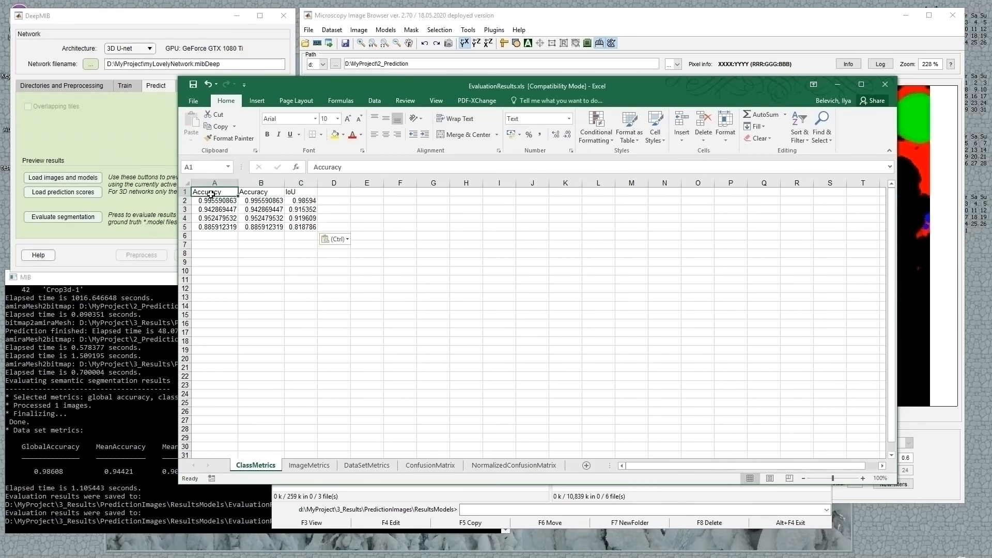
pyautogui.keyDown('shift'); pyautogui.click(210, 224); pyautogui.keyUp('shift')
pyautogui.press('Delete')
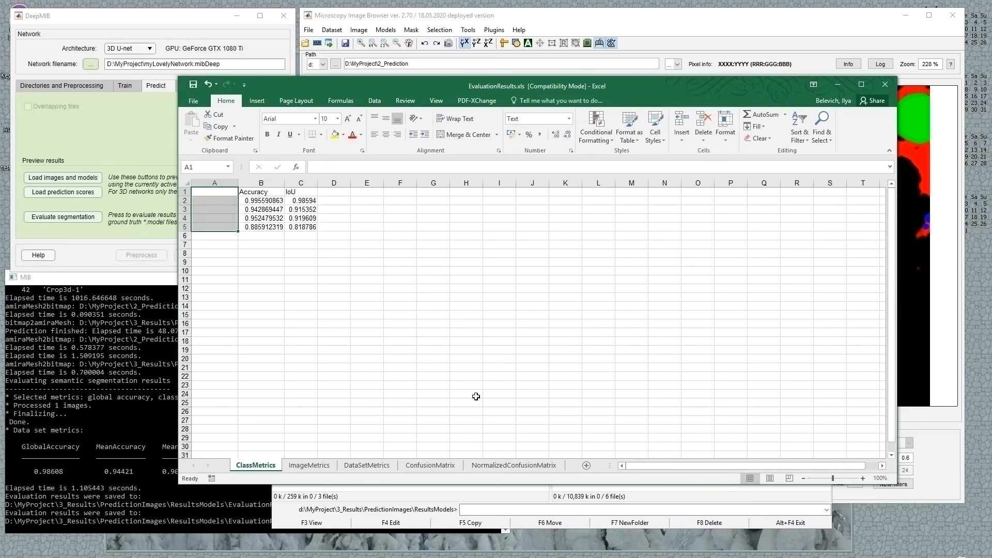
# Copy the four class names from the NormalizedConfusionMatrix sheet into ClassMetrics starting at A2
pyautogui.click(514, 465)
pyautogui.keyDown('shift'); pyautogui.click(212, 227); pyautogui.keyUp('shift')
pyautogui.hotkey('ctrl', 'c')
pyautogui.click(256, 464)
pyautogui.click(215, 203)
pyautogui.hotkey('ctrl', 'v')
pyautogui.click(331, 297)
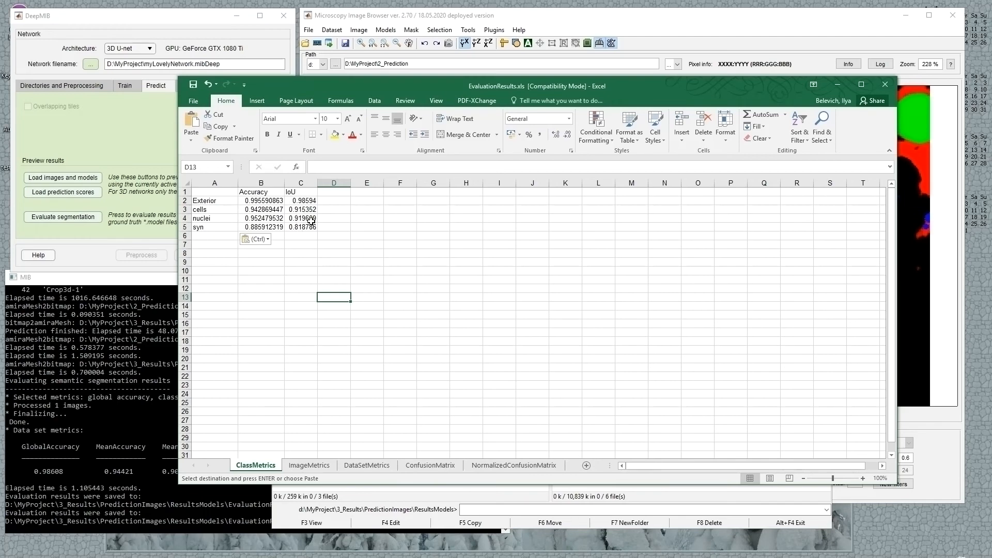
# Check the ImageMetrics sheet, and close the EvaluationResults.xls workbook with its changes saved
pyautogui.click(308, 465)
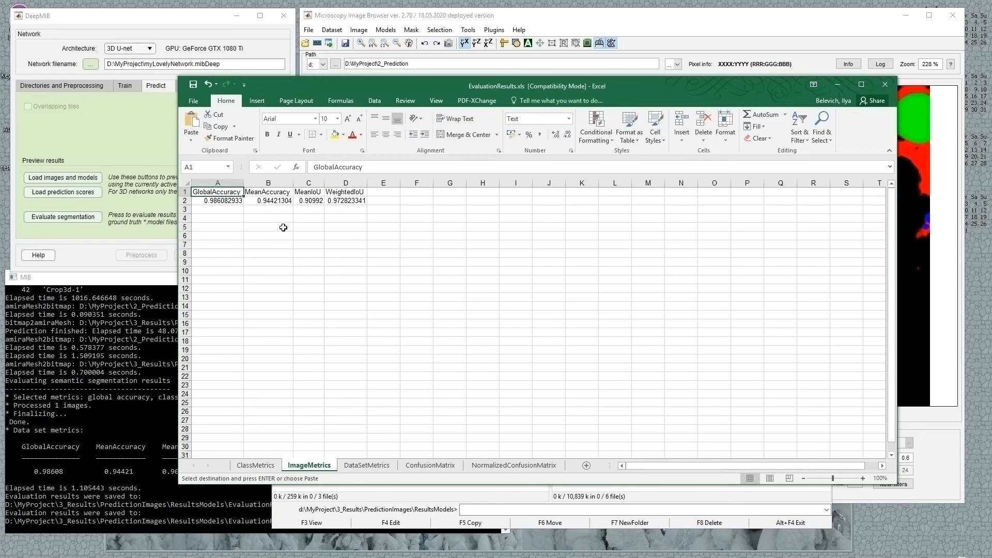
pyautogui.click(885, 84)
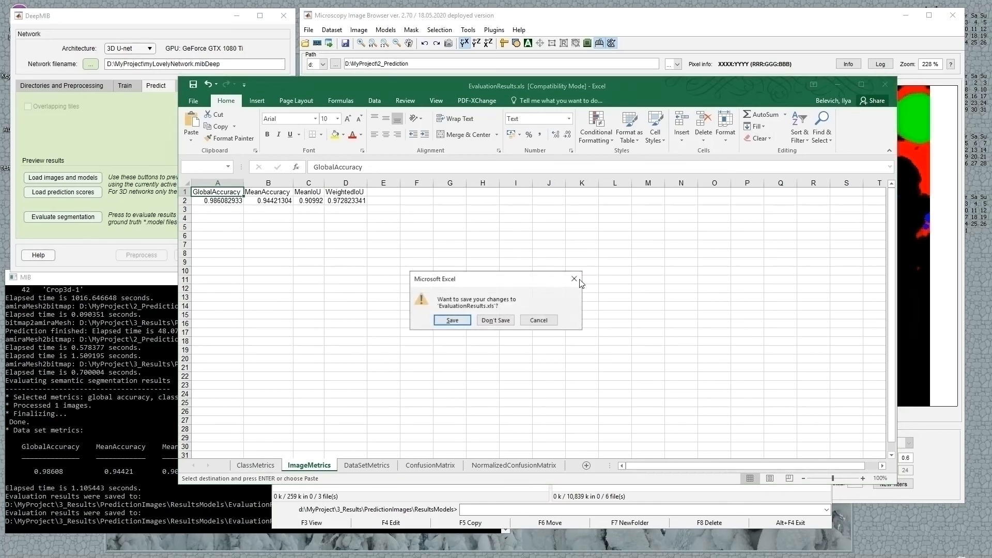
pyautogui.click(438, 322)
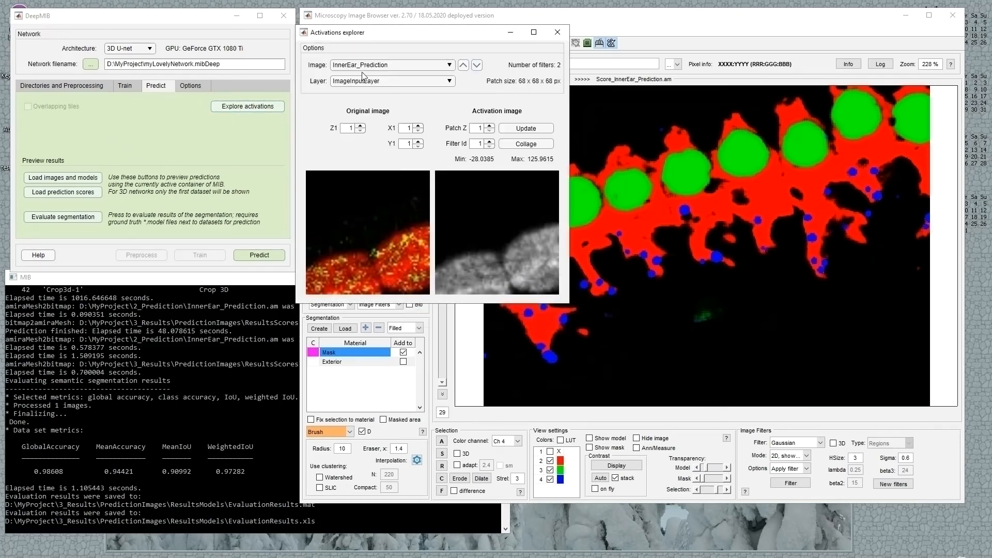
# View the available prediction images and network layers in the Activations explorer without changing the selection
pyautogui.click(361, 65)
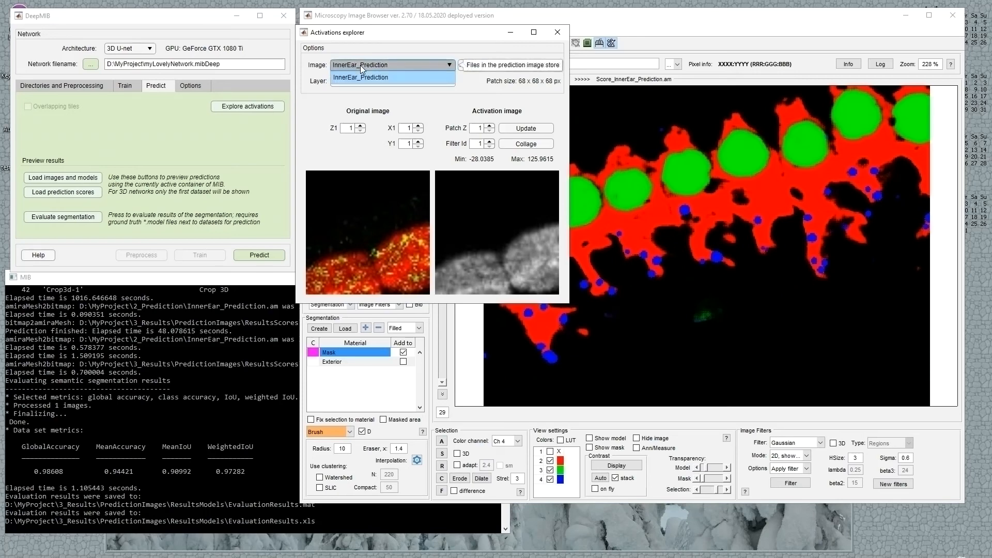
pyautogui.click(360, 65)
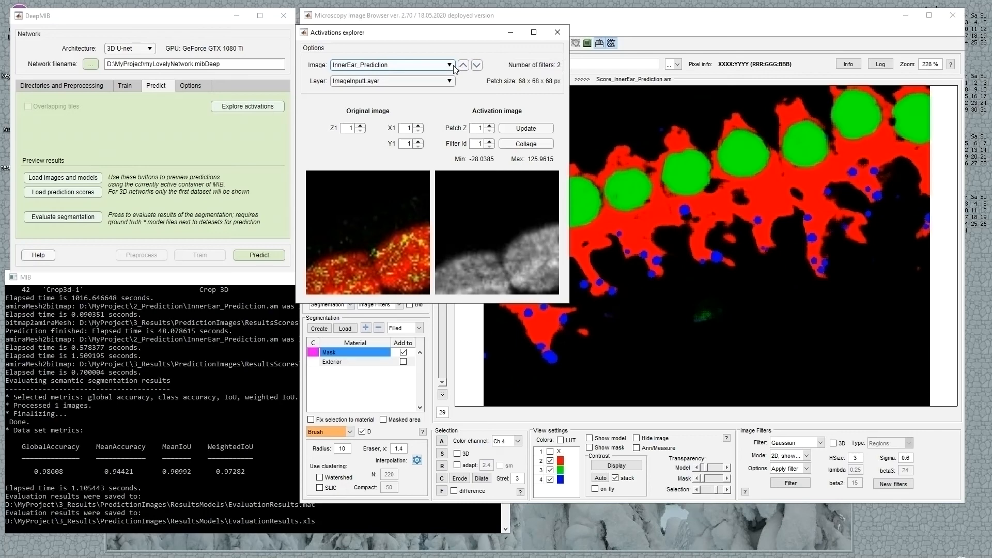
pyautogui.click(359, 82)
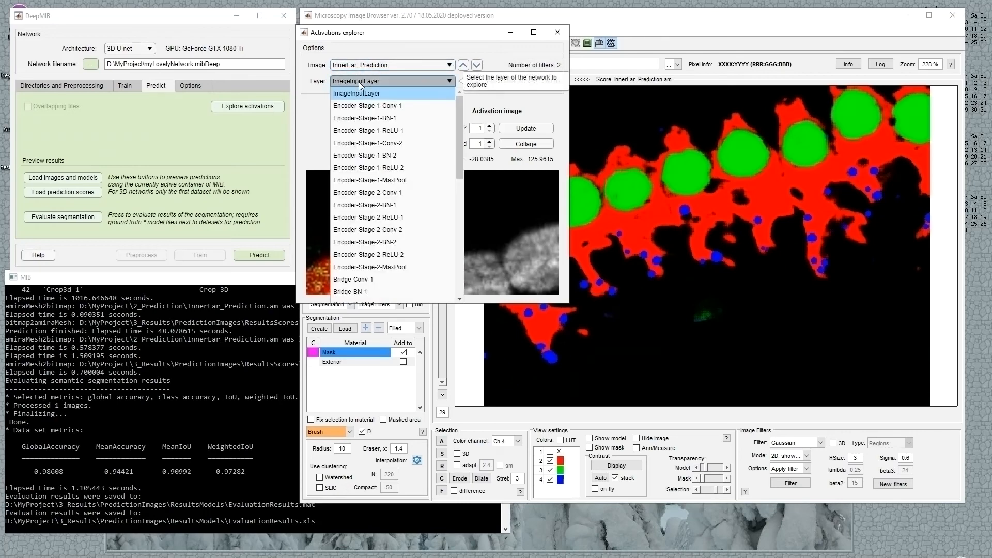
pyautogui.click(359, 82)
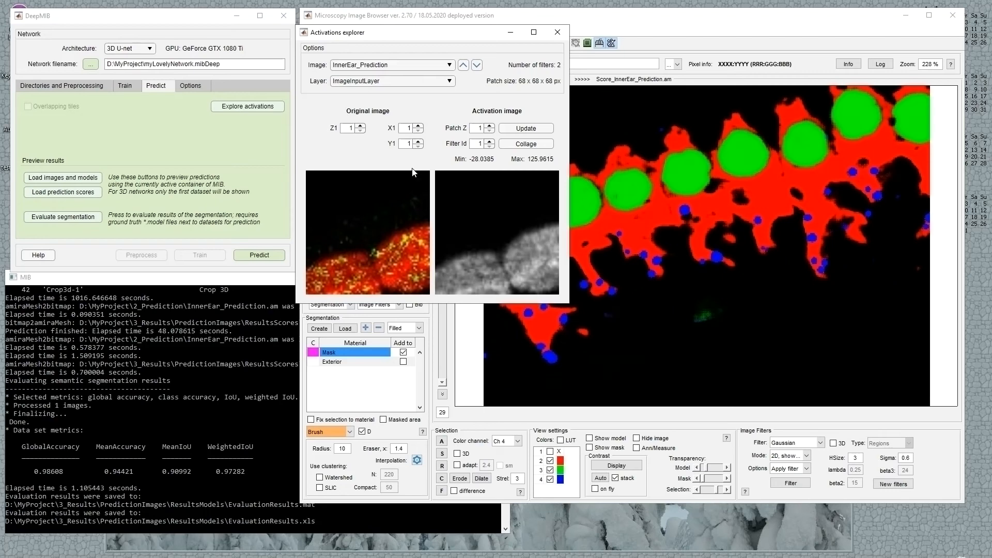
# Set the original image position to slice Z1 16, with X1 at 150 and Y1 at 50
pyautogui.click(360, 126)
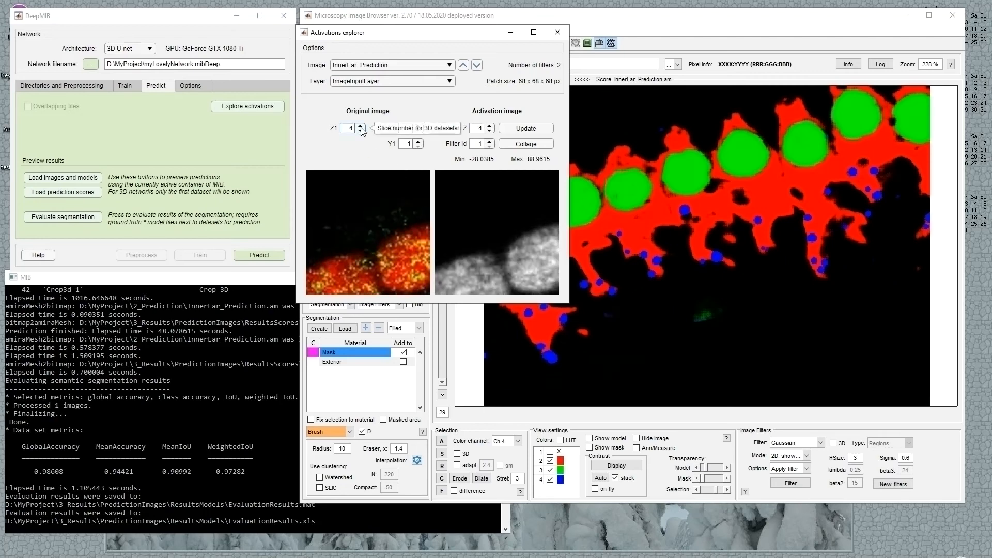
pyautogui.click(360, 126)
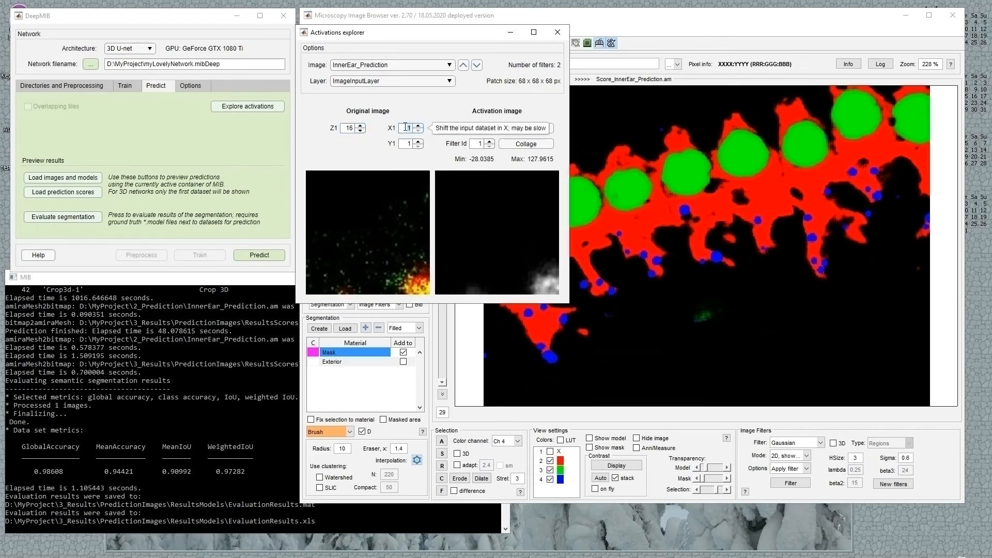
pyautogui.doubleClick(405, 128)
pyautogui.write('150')
pyautogui.press('Return')
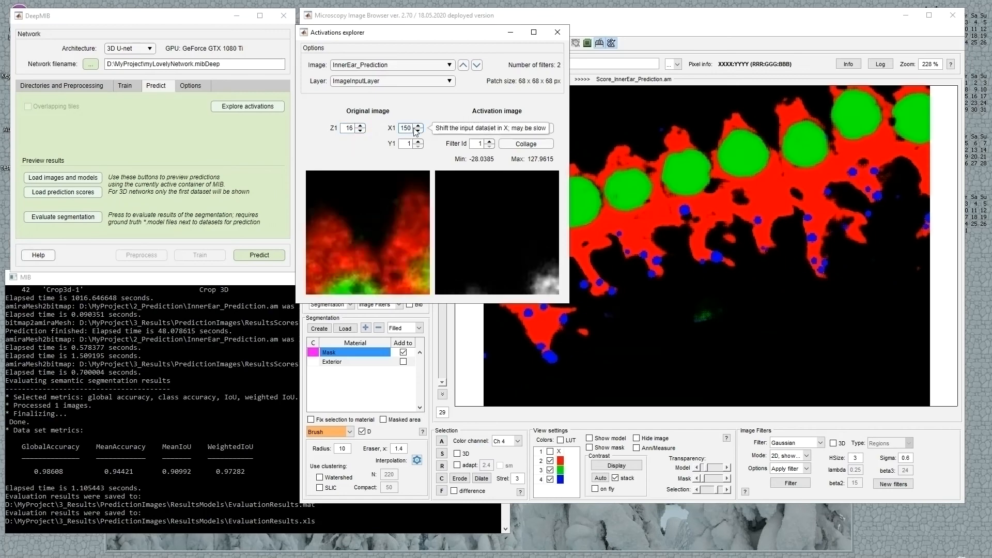
pyautogui.doubleClick(409, 143)
pyautogui.write('50')
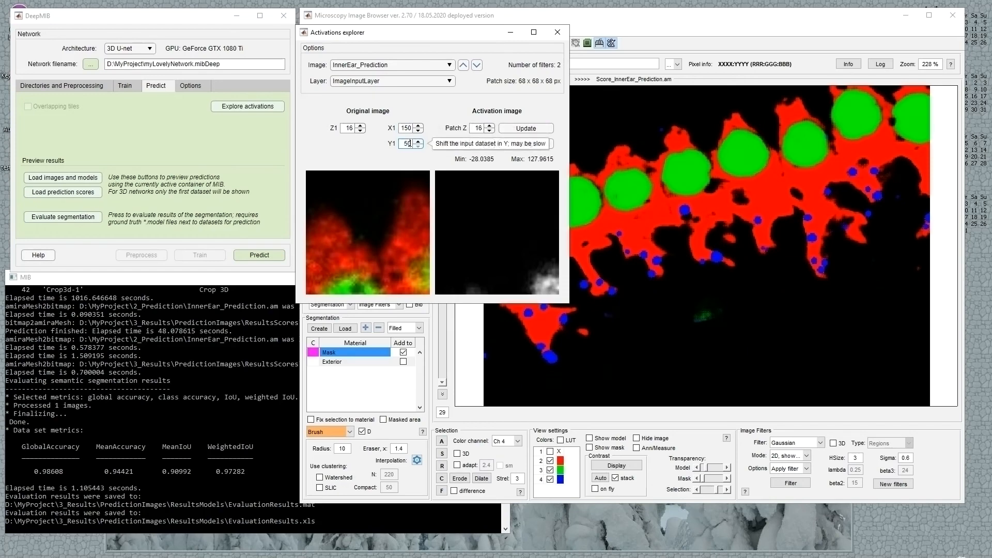
pyautogui.press('Return')
# Advance the original image to slice Z1 28 and update the activation image for the shifted patch
pyautogui.click(360, 126)
pyautogui.click(360, 126)
pyautogui.click(360, 127)
pyautogui.doubleClick(359, 127)
pyautogui.click(359, 127)
pyautogui.click(360, 126)
pyautogui.click(359, 126)
pyautogui.click(359, 127)
pyautogui.click(359, 126)
pyautogui.click(359, 126)
pyautogui.click(359, 127)
pyautogui.click(531, 128)
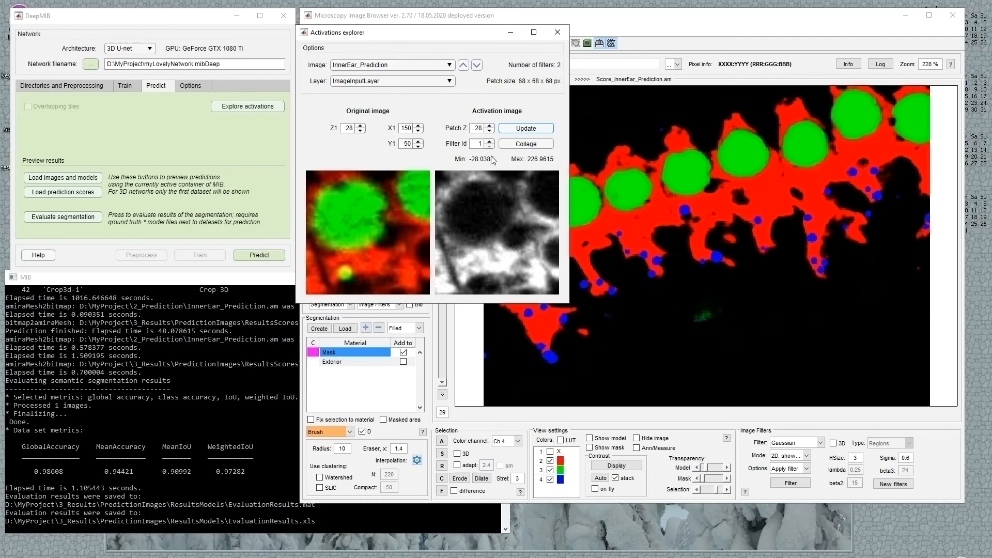
# Show filter 2 of the input layer, and switch the explored layer to Encoder-Stage-1-ReLU-2
pyautogui.click(479, 144)
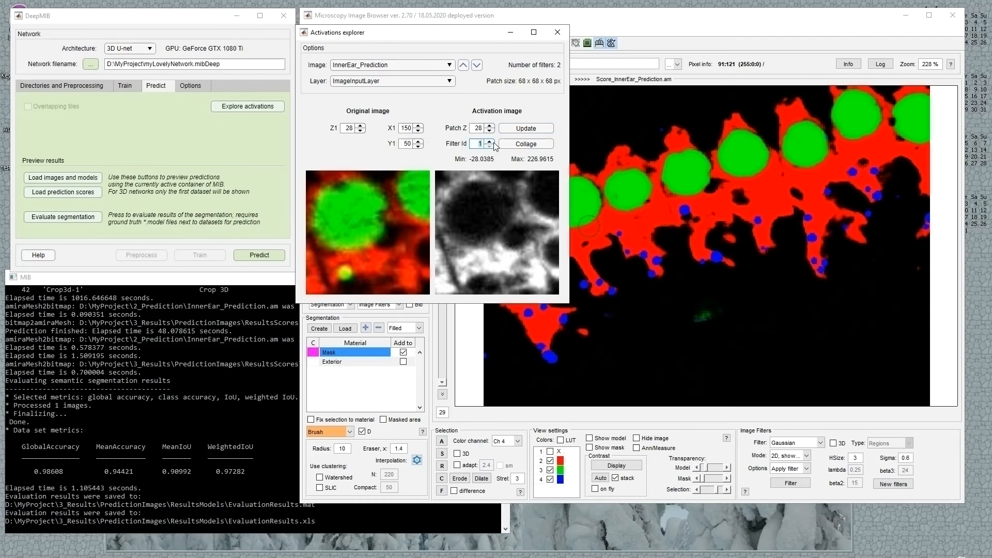
pyautogui.click(493, 142)
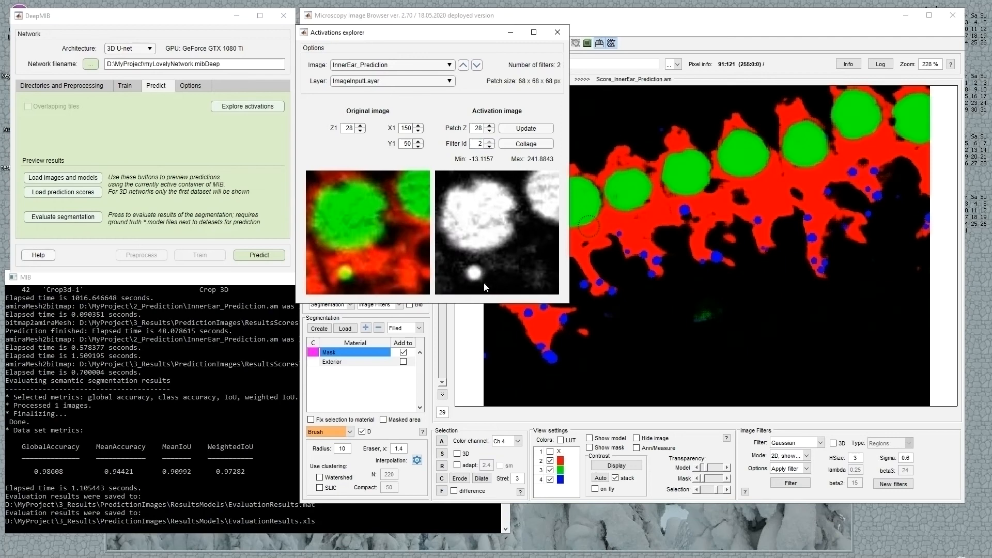
pyautogui.click(395, 82)
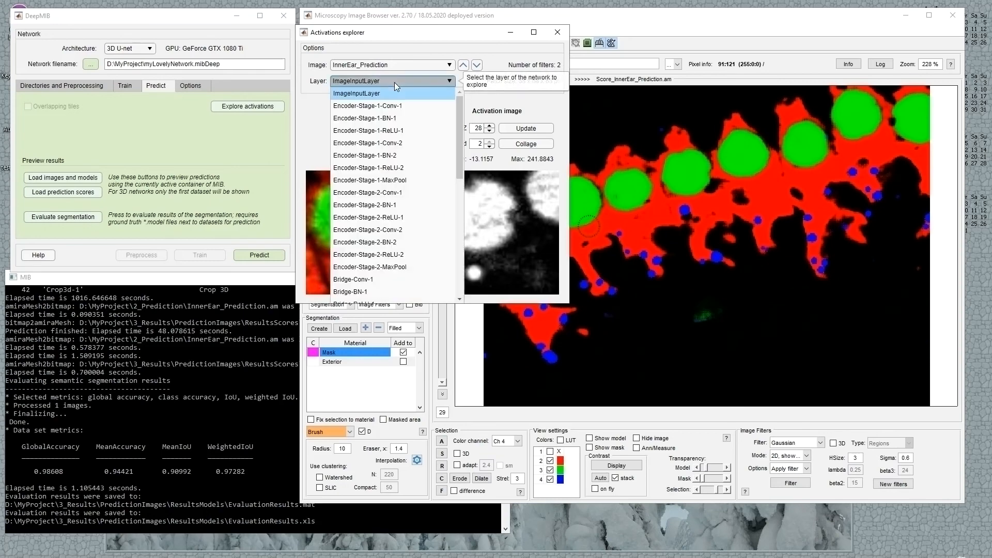
pyautogui.click(377, 172)
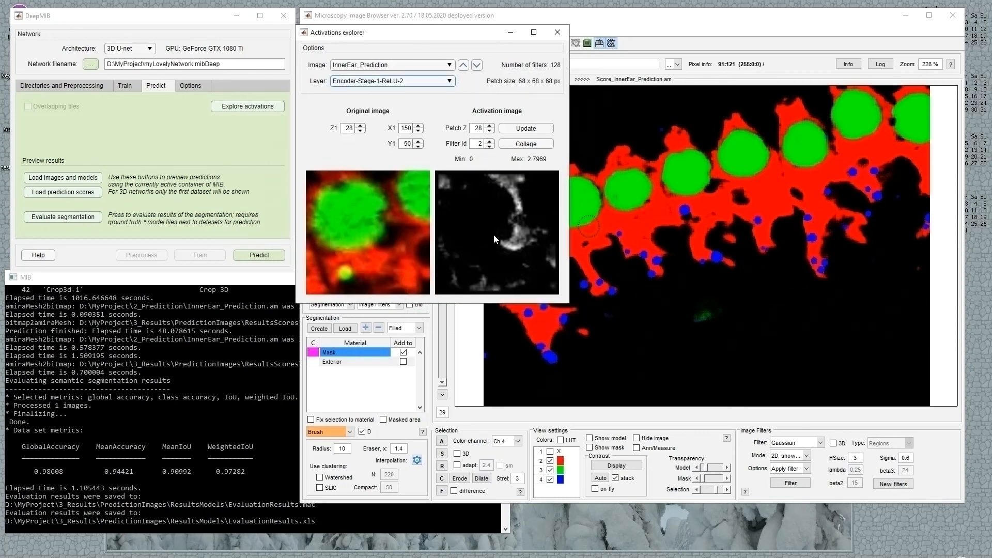
# Browse the Encoder-Stage-1-ReLU-2 activations one filter at a time from filter 3 to filter 13
pyautogui.click(489, 142)
pyautogui.click(489, 141)
pyautogui.click(489, 141)
pyautogui.click(489, 141)
pyautogui.click(488, 141)
pyautogui.click(488, 141)
pyautogui.click(489, 141)
pyautogui.click(489, 141)
pyautogui.click(489, 141)
pyautogui.click(489, 141)
pyautogui.click(489, 141)
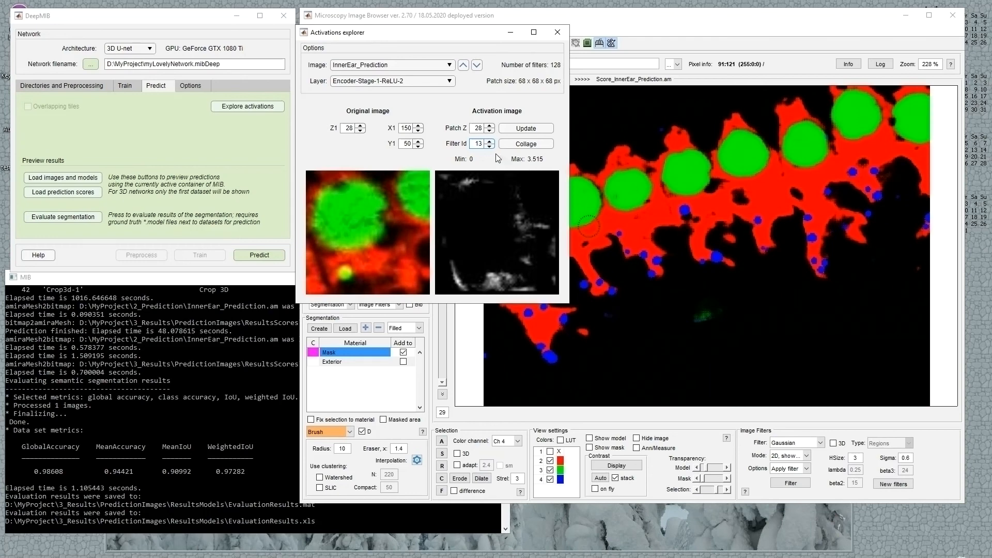
# Switch the explored network layer to Final-ConvolutionLayer
pyautogui.click(385, 85)
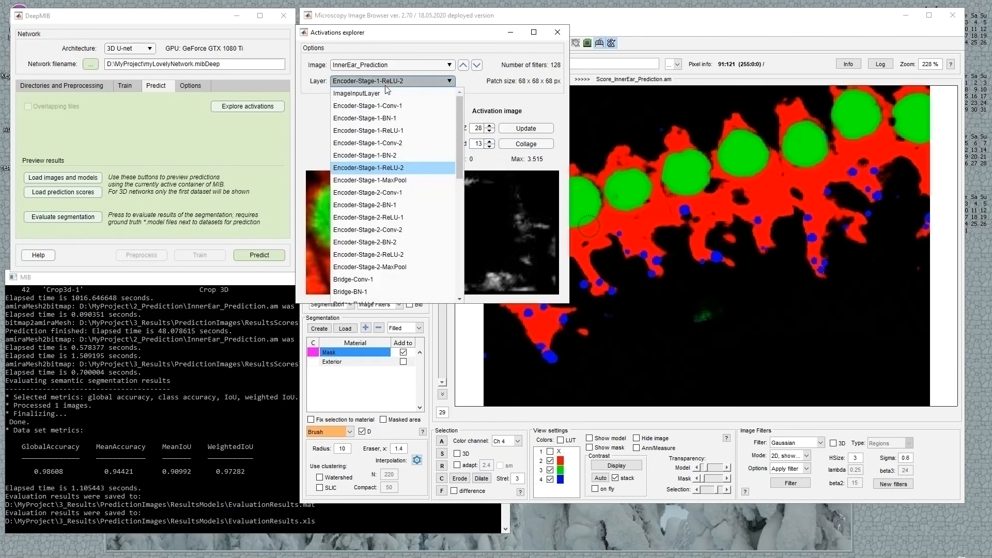
pyautogui.scroll(-8, 395, 159)
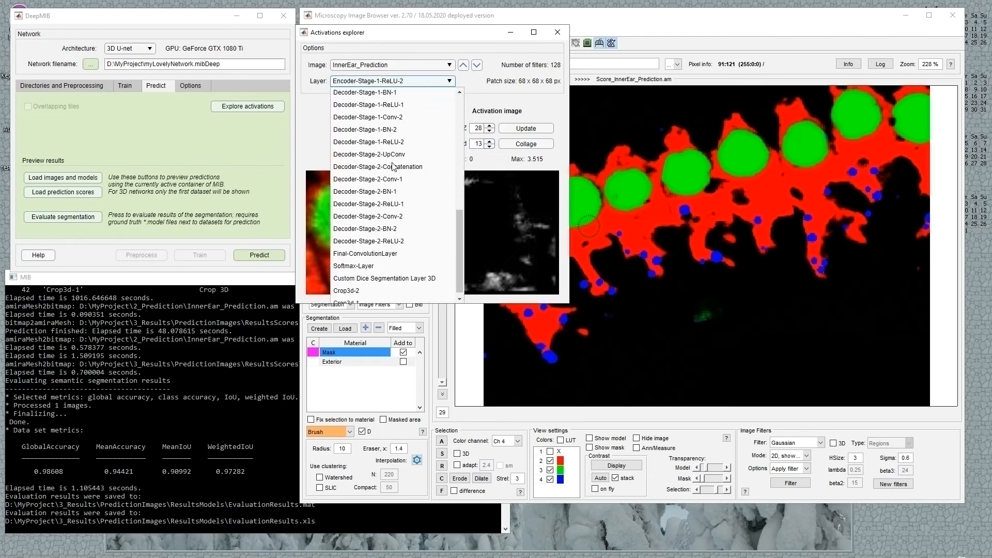
pyautogui.click(365, 248)
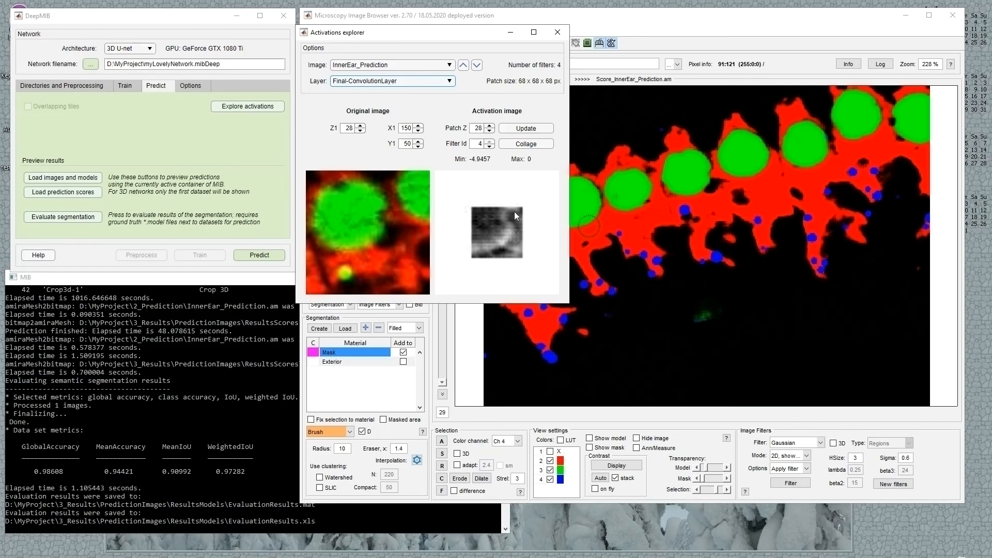
# Go through the final convolution layer's filters down to filter 1 and back up to filter 4, examining each activation image
pyautogui.click(488, 147)
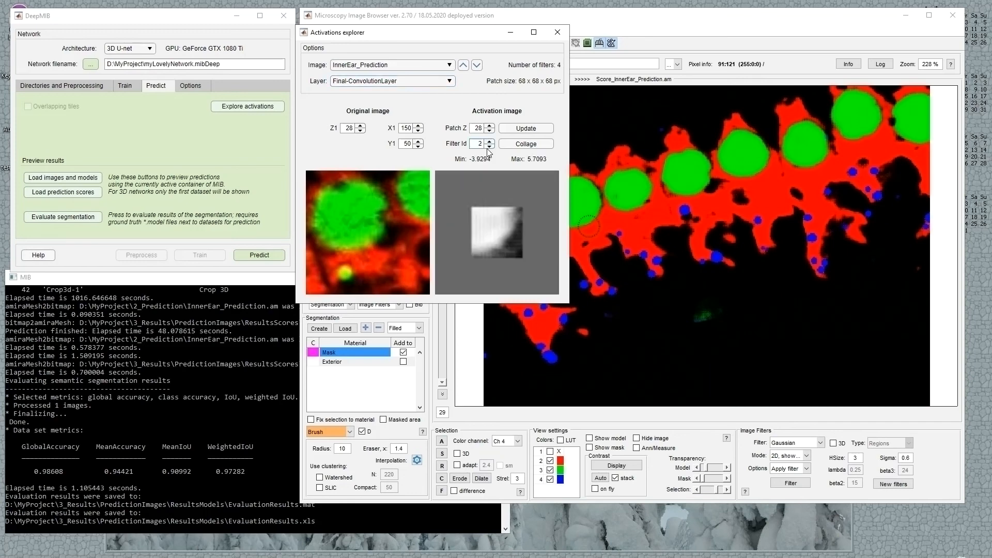
pyautogui.click(488, 147)
pyautogui.click(488, 148)
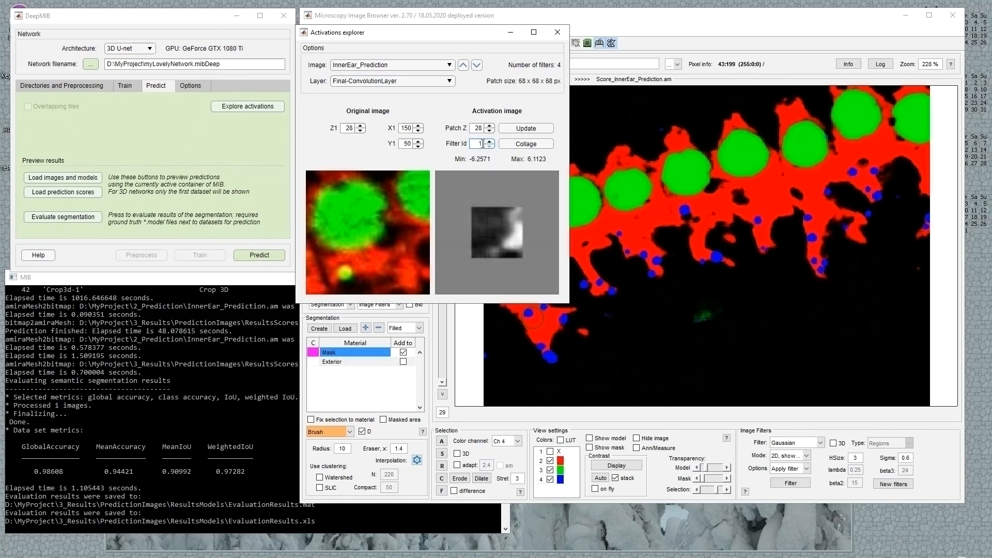
pyautogui.click(489, 142)
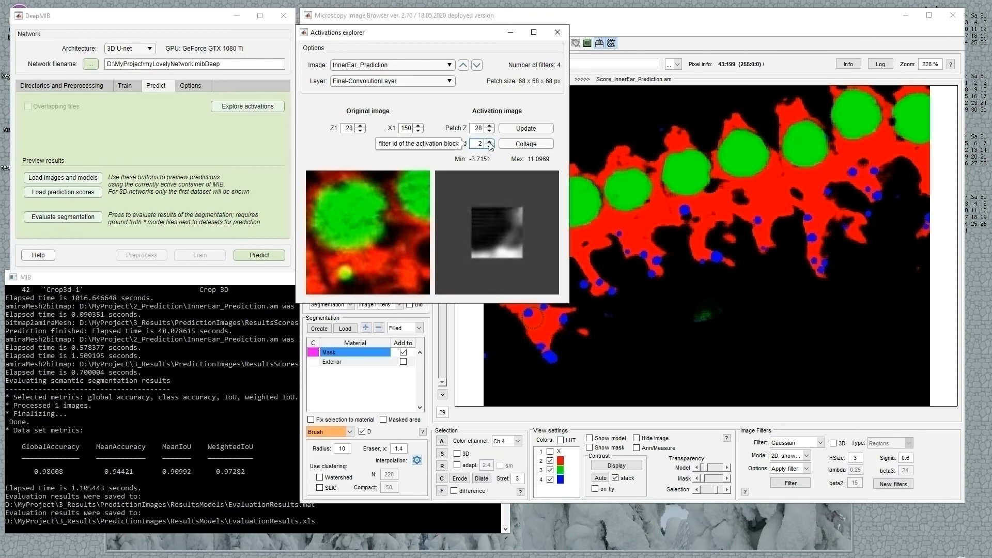
pyautogui.click(488, 141)
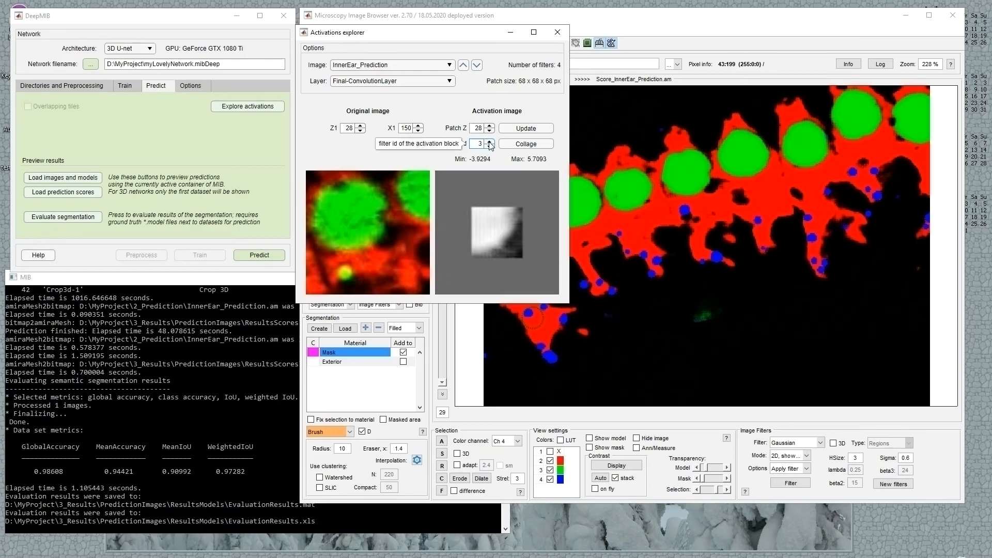
pyautogui.click(489, 141)
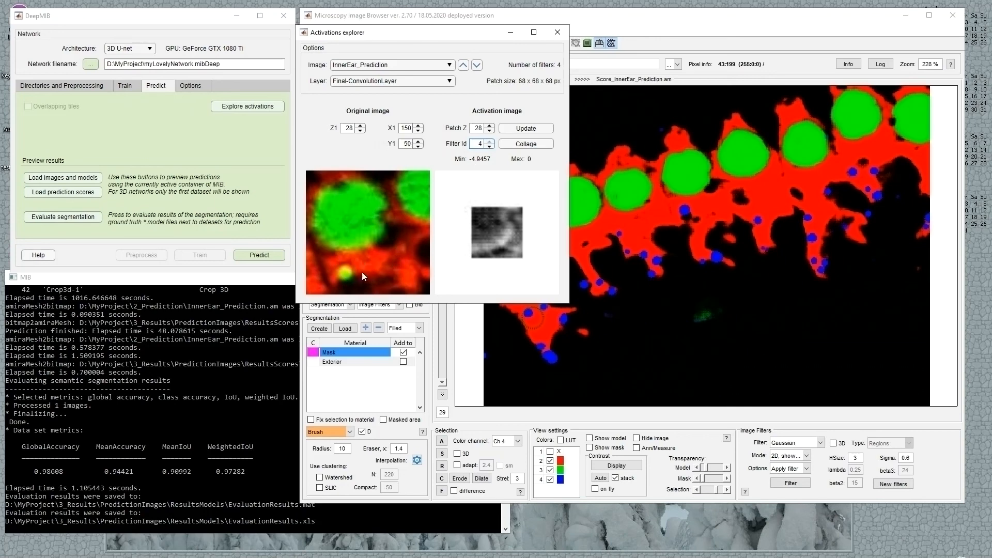
# Shift the original image to Y1 70, update the activation image for the new patch, and close the Activations explorer
pyautogui.doubleClick(406, 144)
pyautogui.write('6')
pyautogui.press('Return')
pyautogui.doubleClick(405, 145)
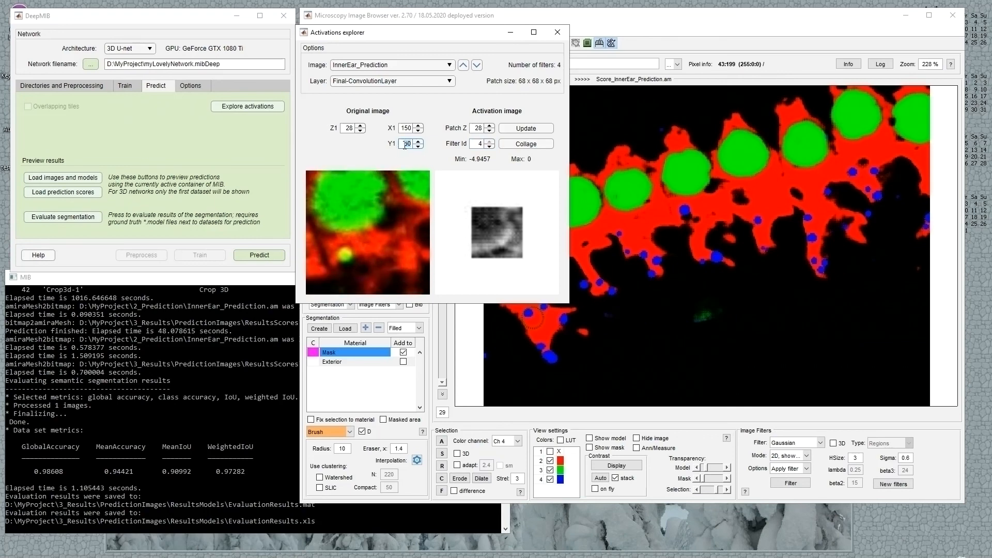
pyautogui.write('70')
pyautogui.press('Return')
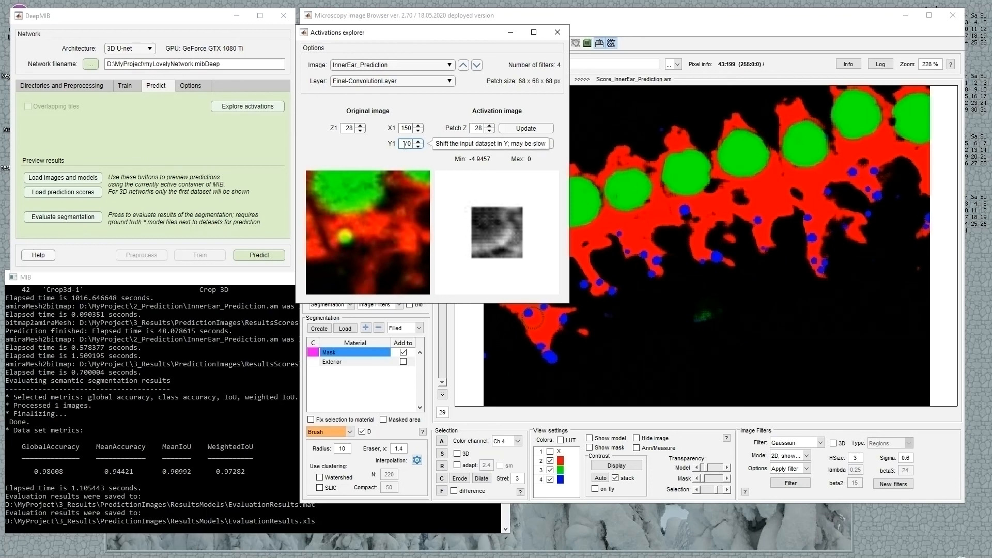
pyautogui.click(530, 129)
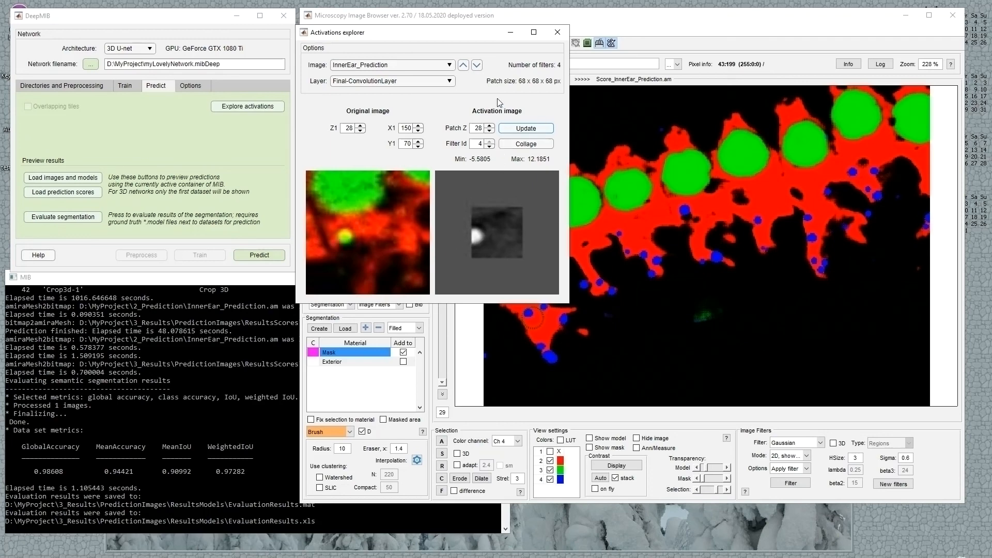
pyautogui.click(558, 33)
# Review DeepMIB's config file load and save options together with the training and prediction directory paths, without changing them
pyautogui.click(195, 84)
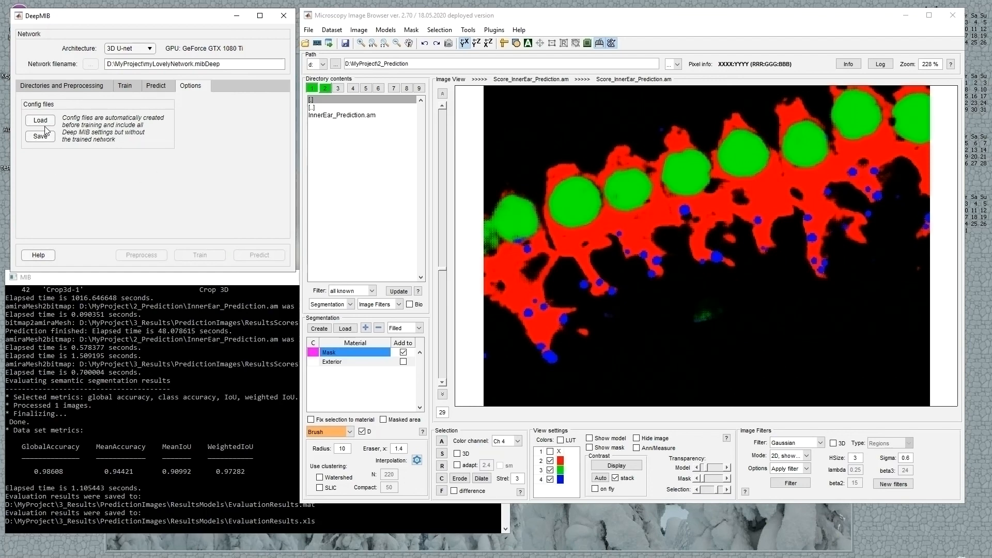
pyautogui.click(59, 86)
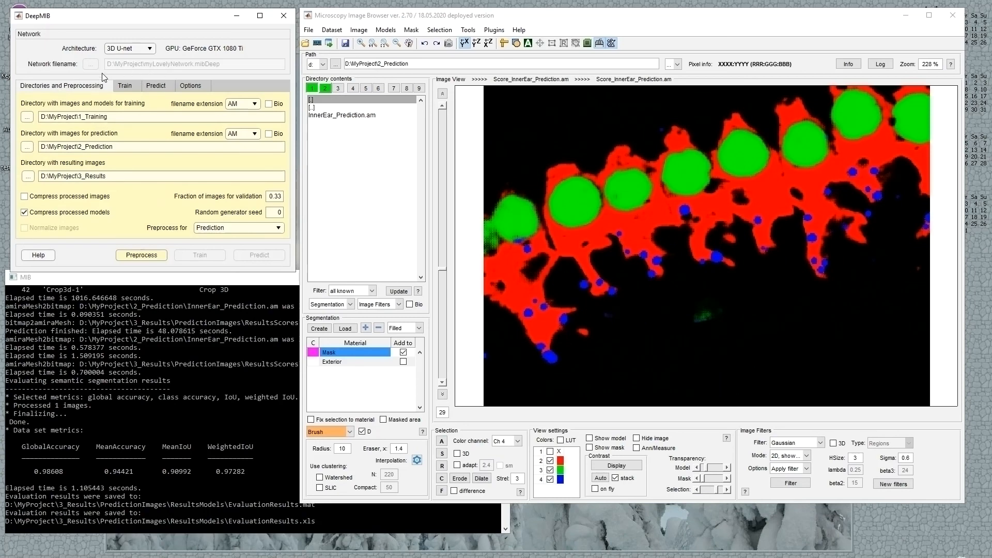
pyautogui.moveTo(79, 117); pyautogui.dragTo(104, 116)
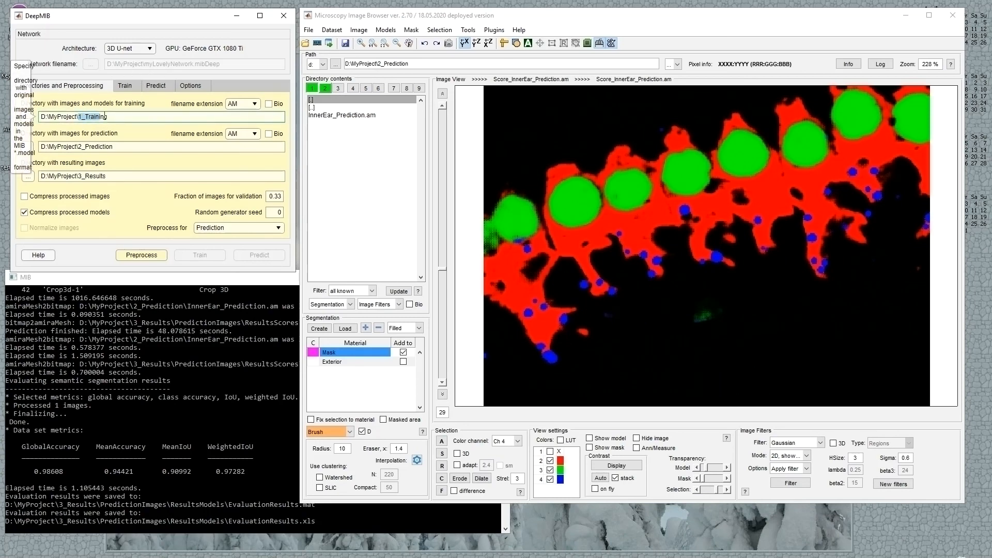
pyautogui.moveTo(78, 147); pyautogui.dragTo(113, 147)
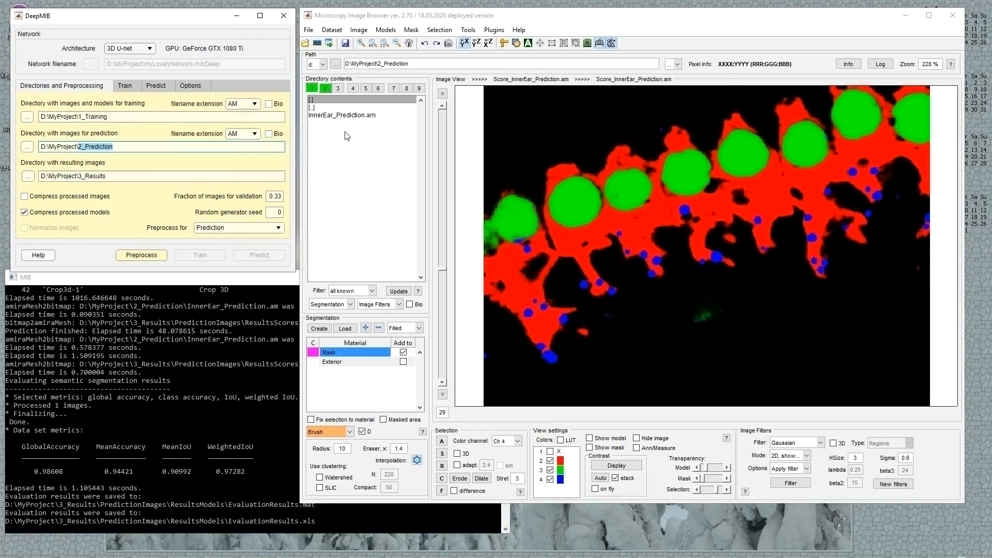
pyautogui.click(130, 118)
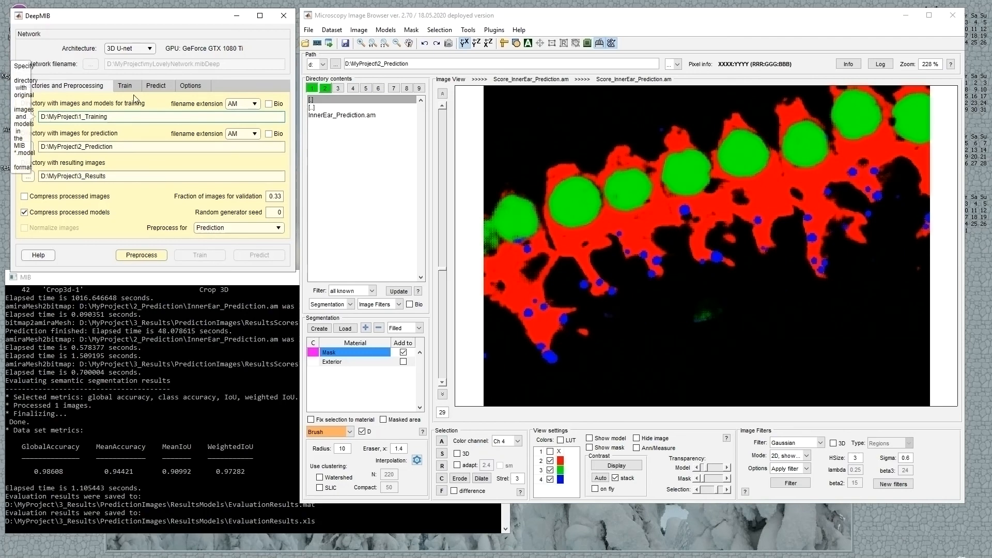
pyautogui.moveTo(48, 117); pyautogui.dragTo(76, 116)
pyautogui.click(94, 116)
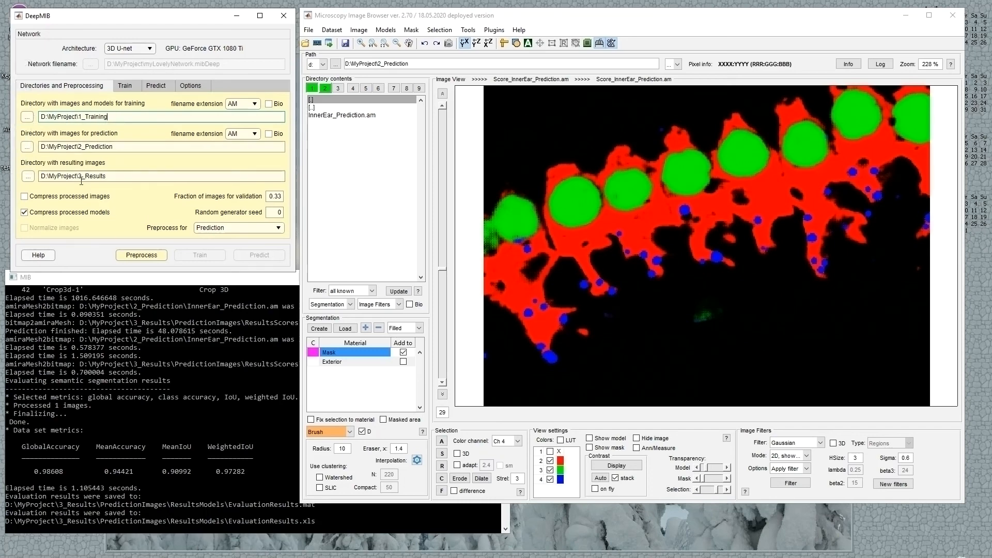
pyautogui.click(190, 85)
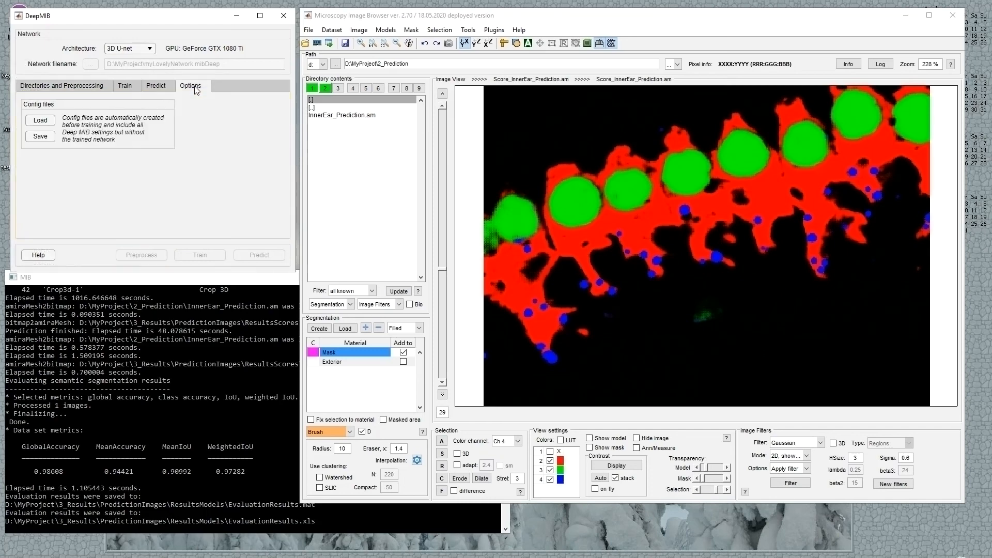
pyautogui.click(92, 86)
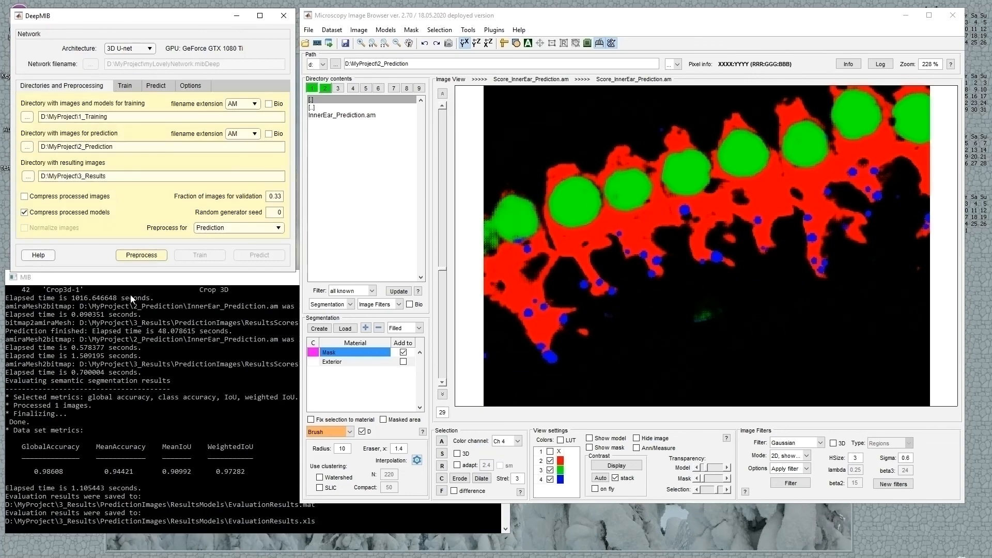